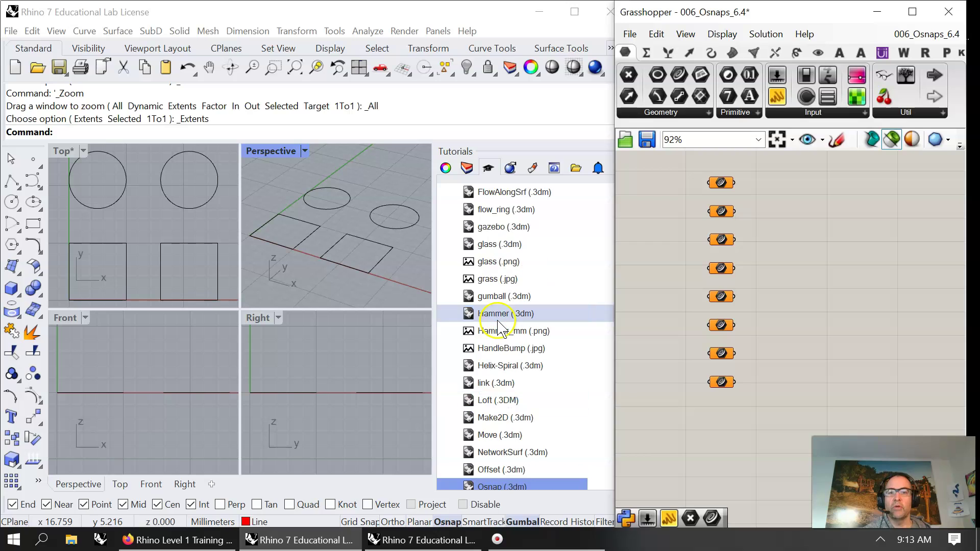
- Open the Osnap tutorial model and maximize its Top viewport
click(467, 31)
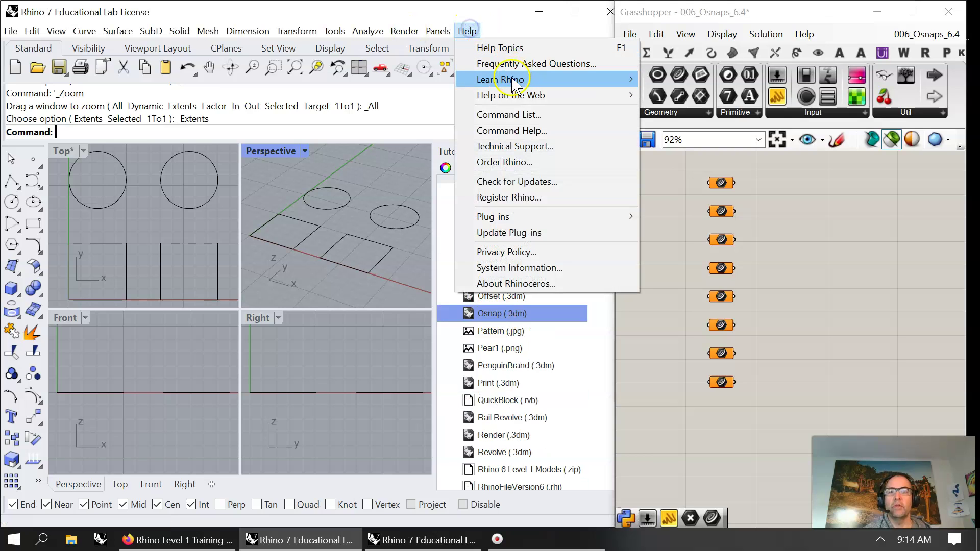
mouse_move(508, 81)
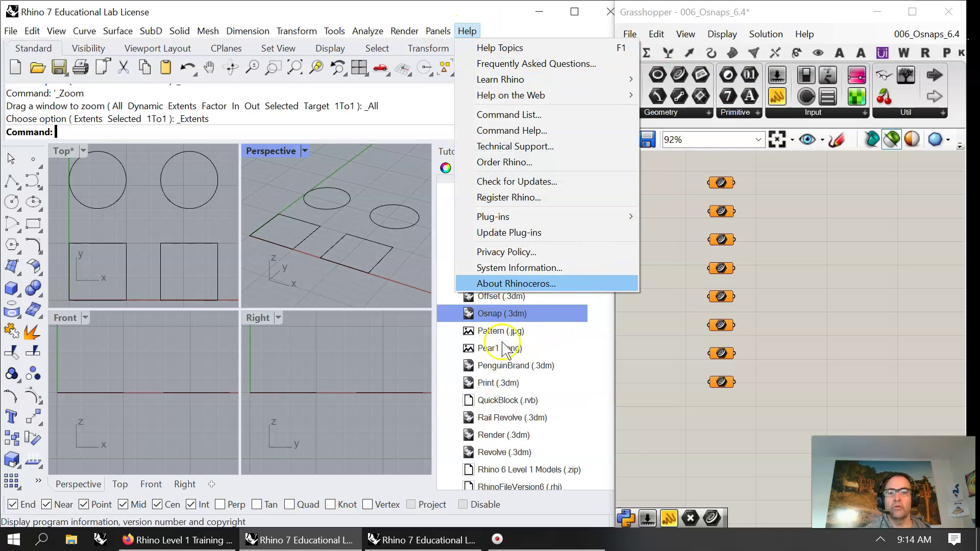
double_click(492, 315)
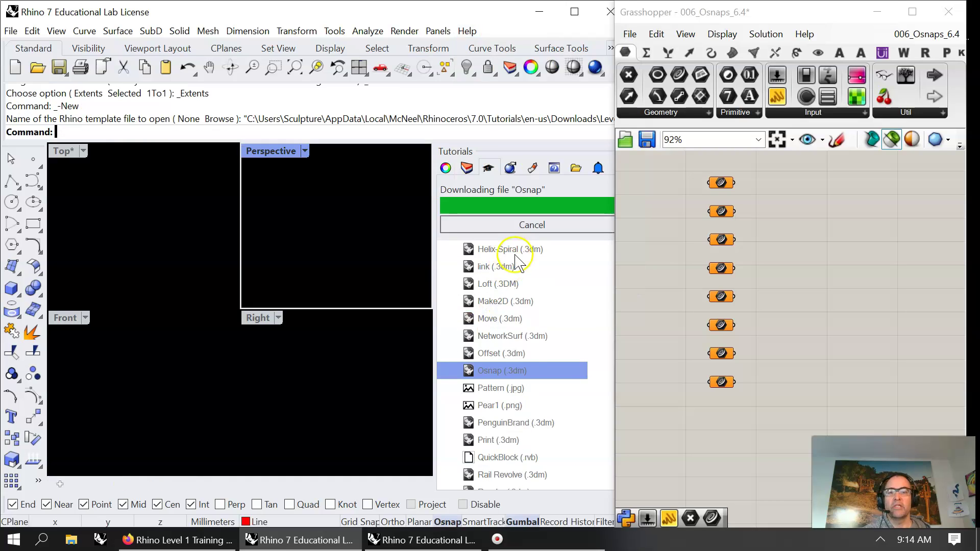
right_click(300, 71)
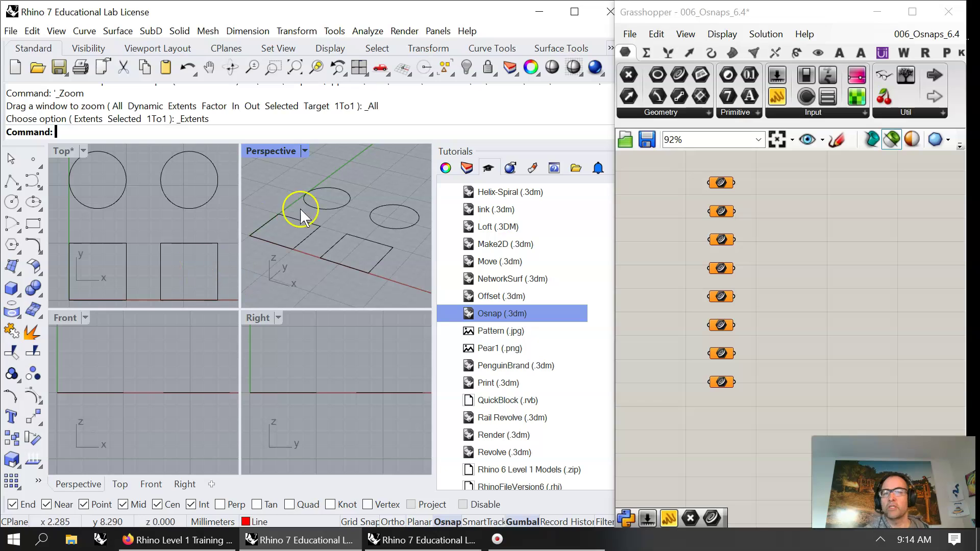
double_click(60, 149)
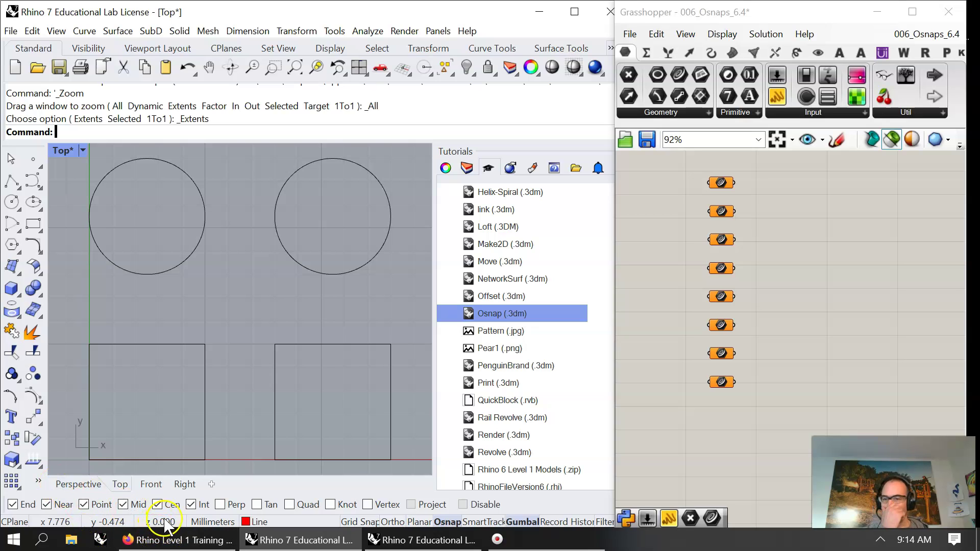
- Clear all active object snaps and enable only the End snap
click(12, 505)
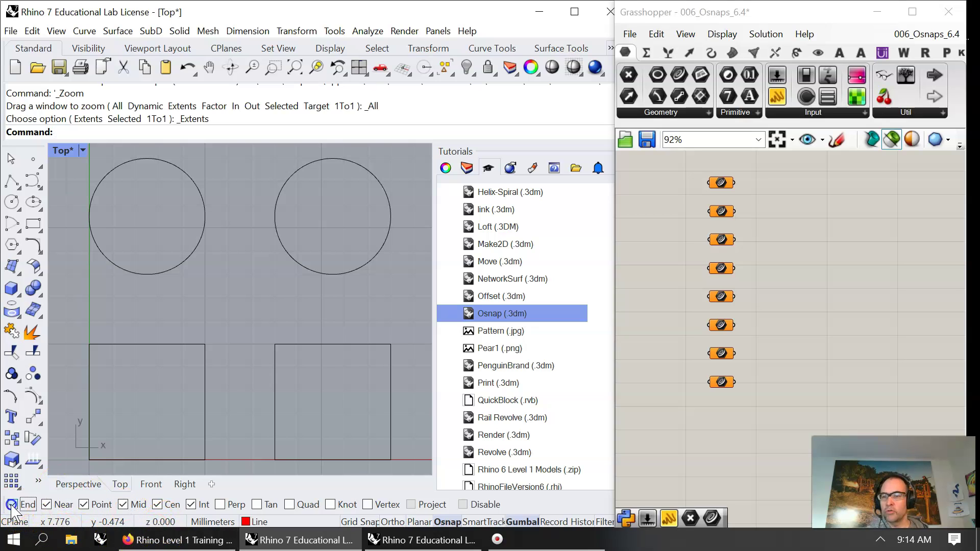
click(82, 505)
click(124, 505)
click(190, 505)
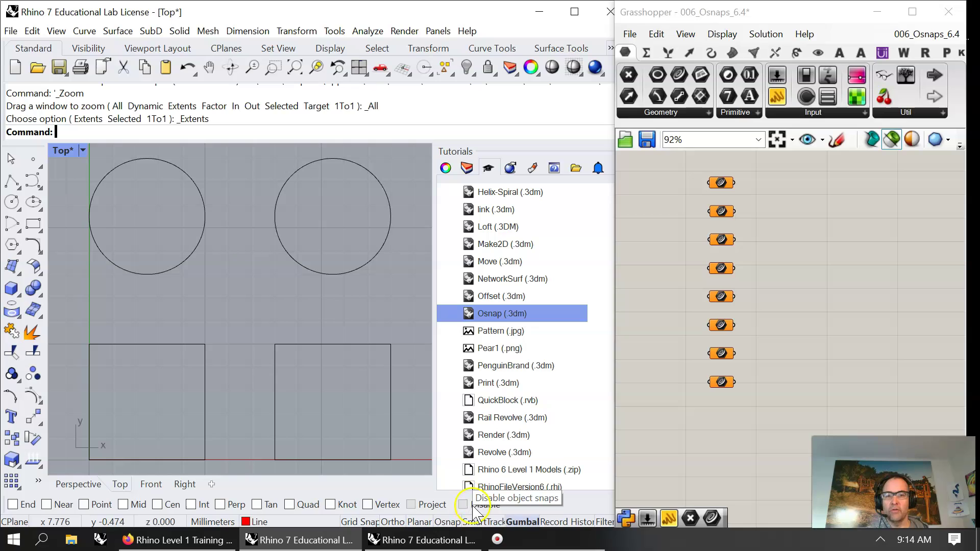
click(13, 505)
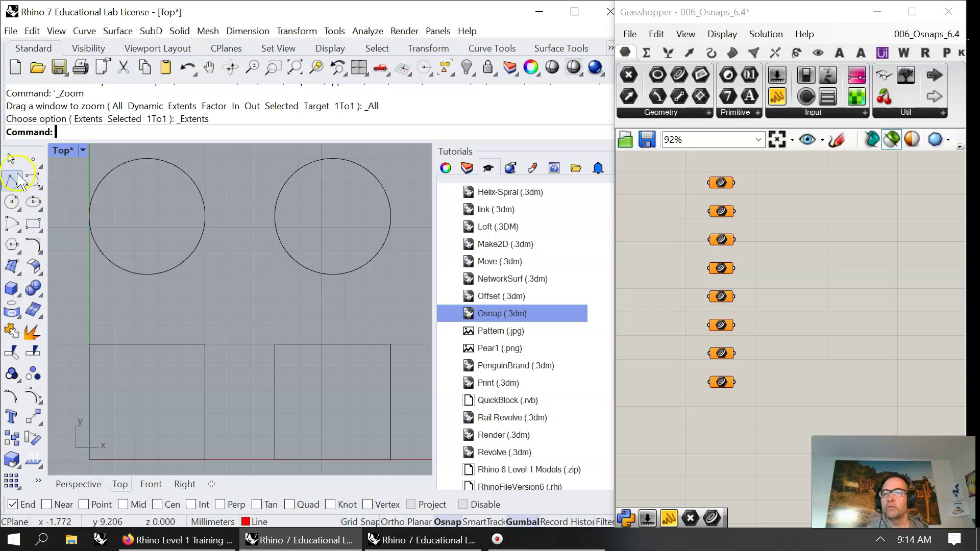
- Start a single line and try the Near, Point and Mid object snaps one at a time, clearing each one
click(85, 31)
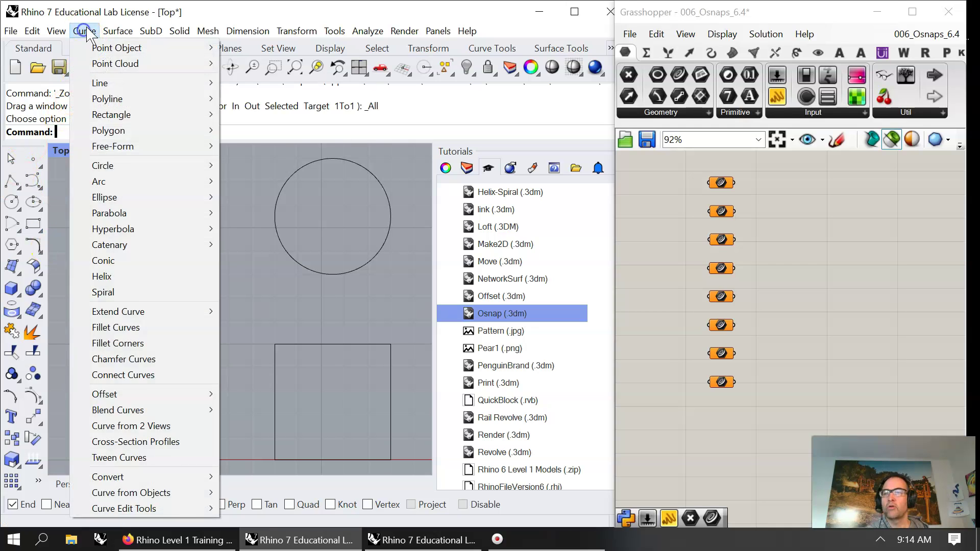
mouse_move(118, 30)
mouse_move(84, 31)
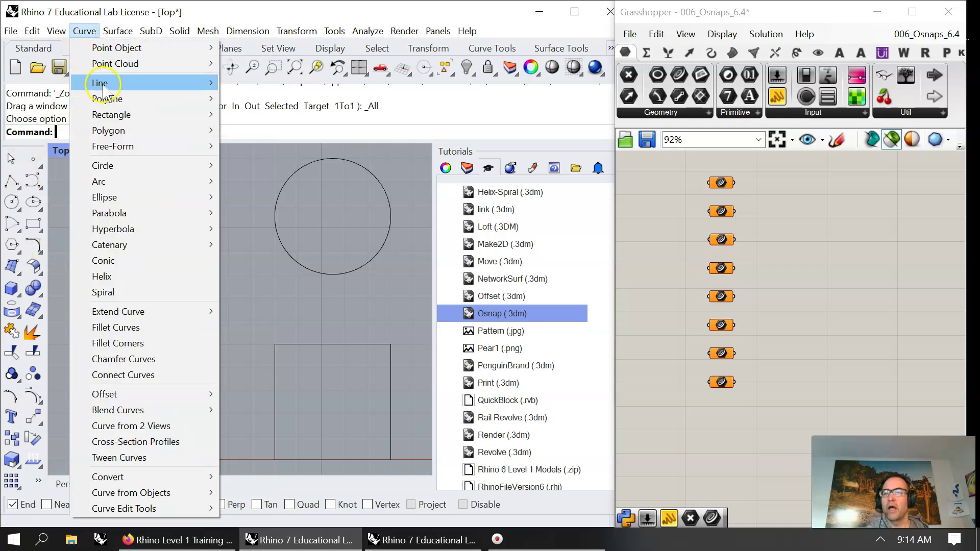
mouse_move(100, 84)
click(252, 88)
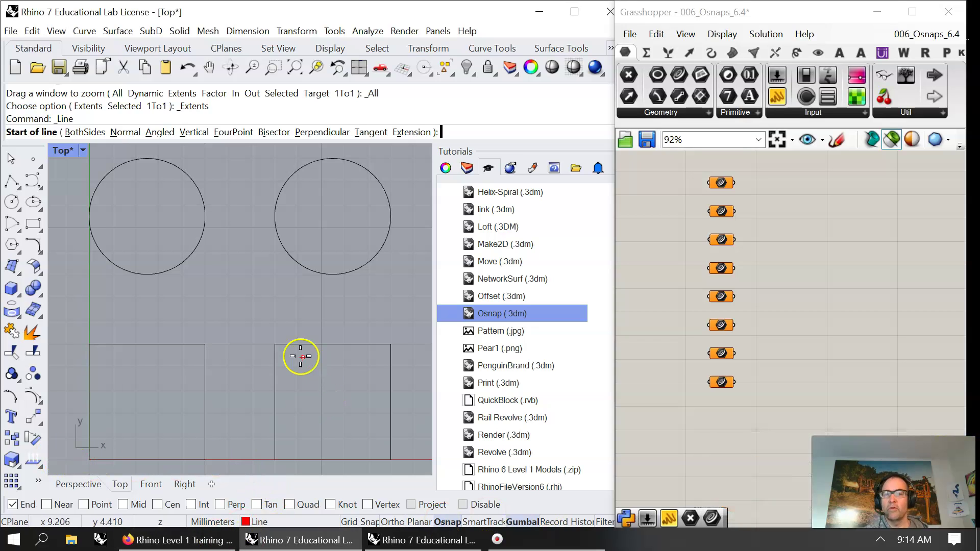
click(49, 505)
click(14, 505)
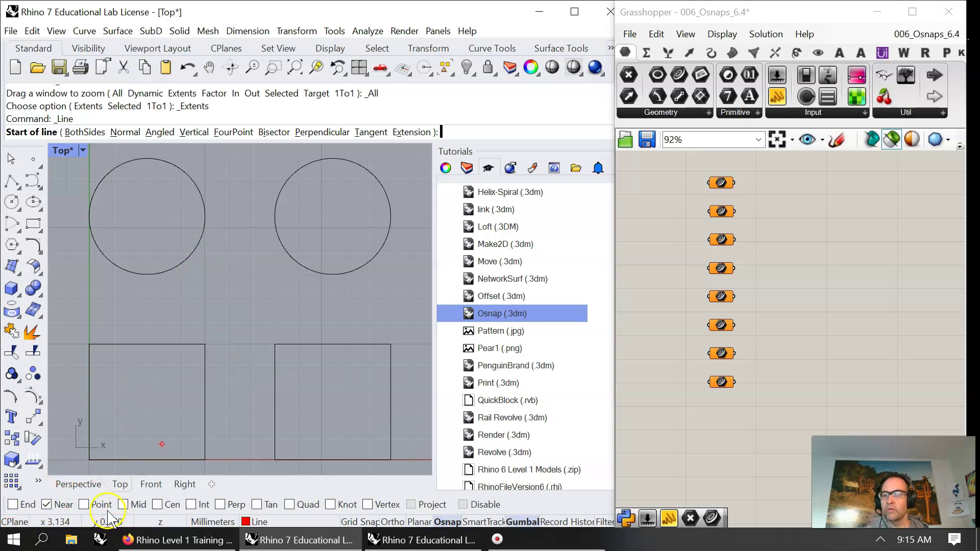
click(84, 504)
click(46, 505)
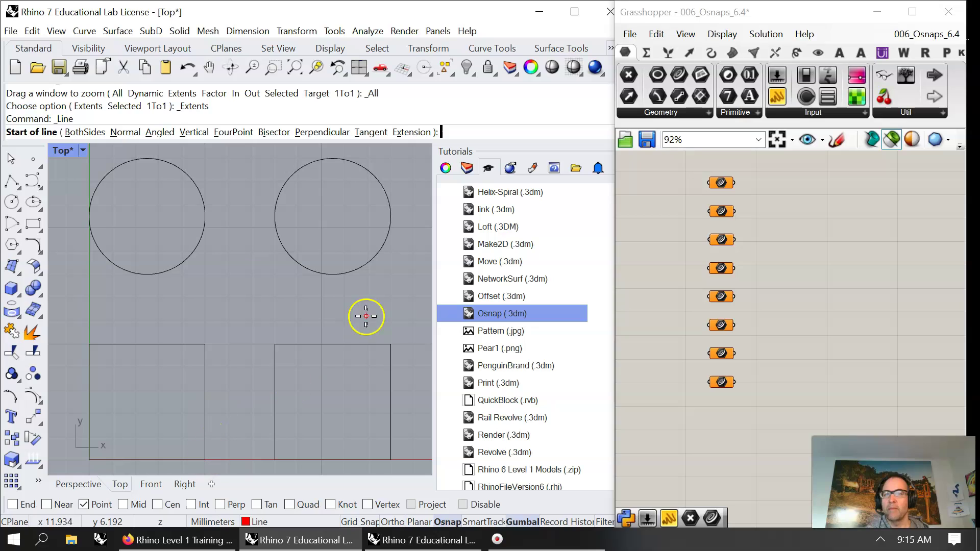
click(122, 505)
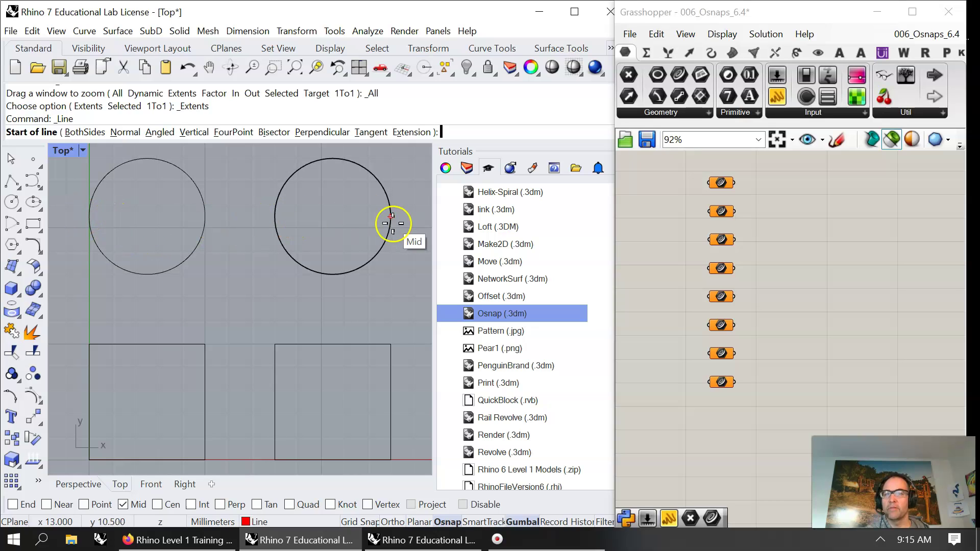
click(136, 508)
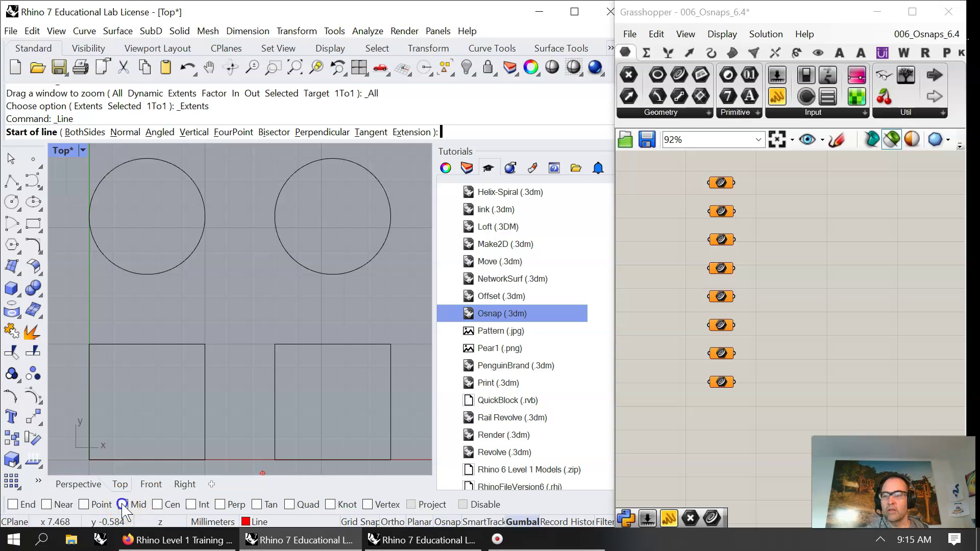
- Enable the Cen snap and draw the line from the first circle's center to the second circle's center
click(158, 505)
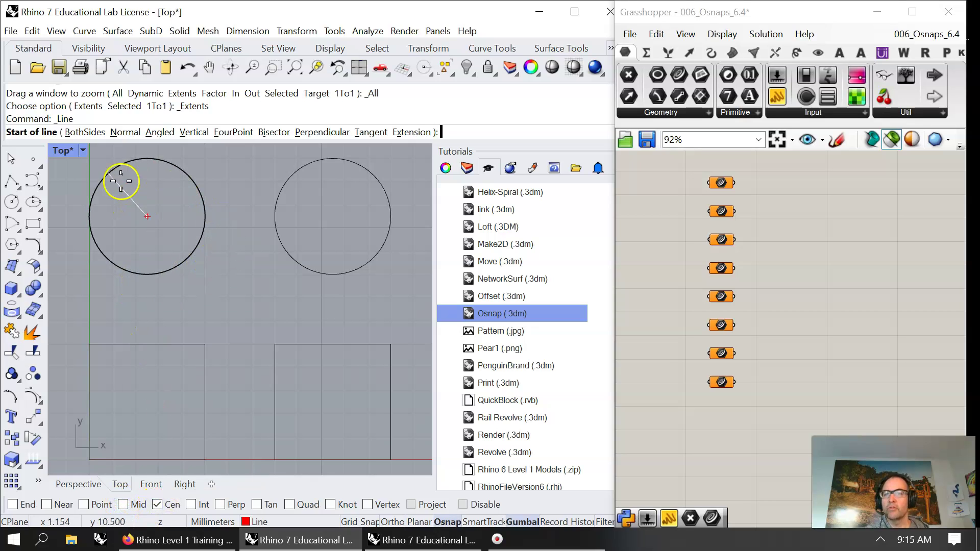
click(205, 195)
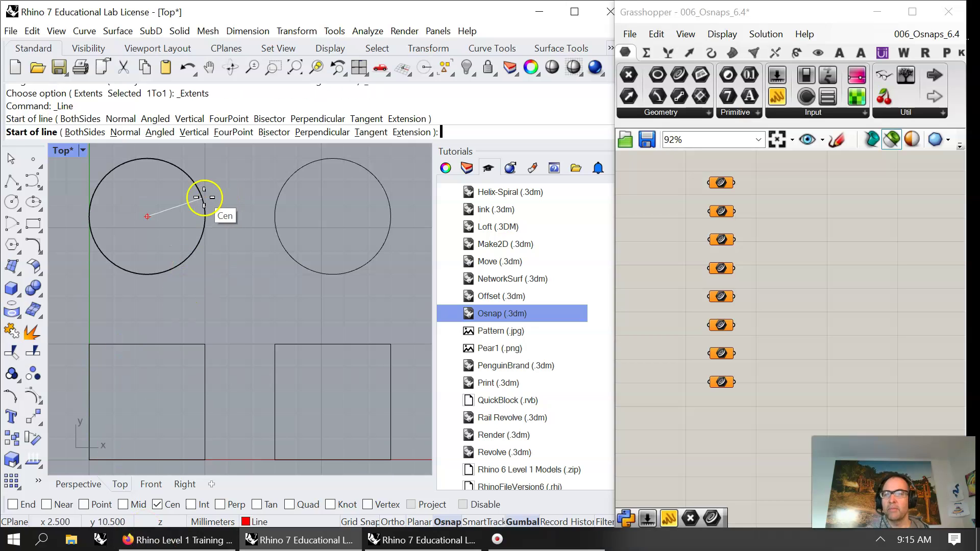
click(322, 269)
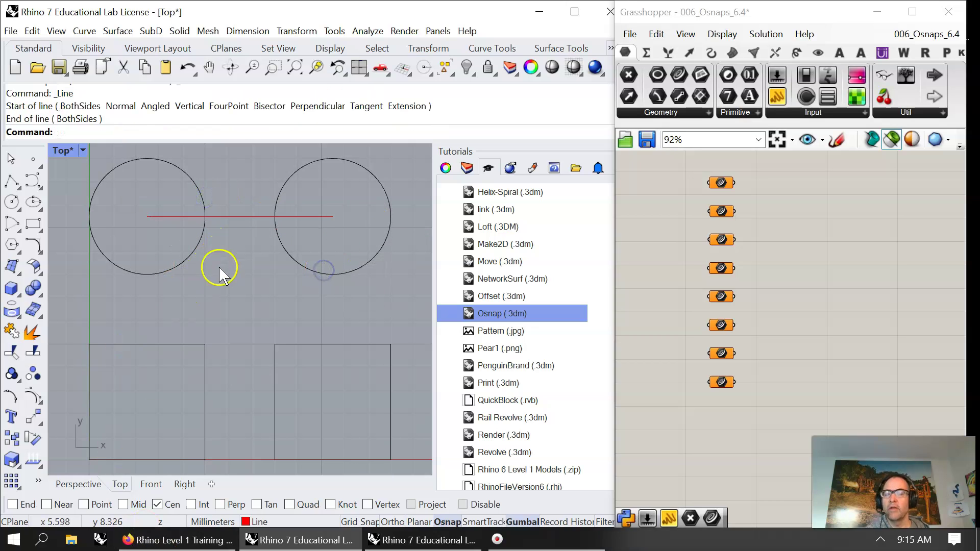
- Show the layers list and switch the active object snap from Cen to Int
click(467, 168)
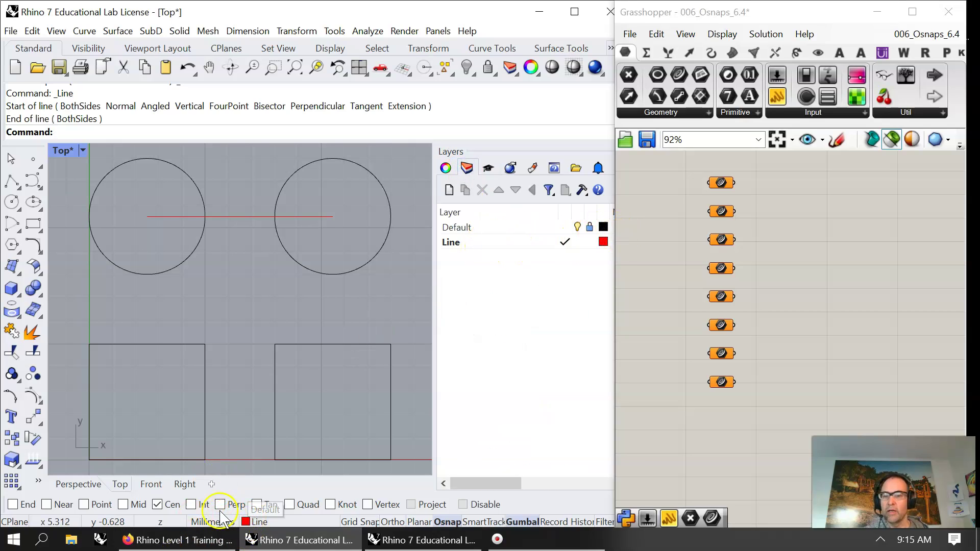
click(158, 505)
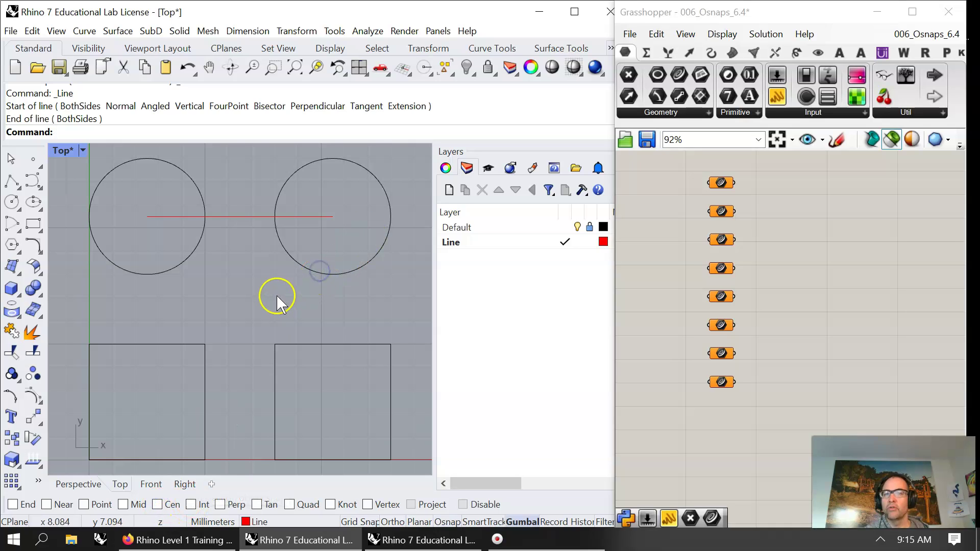
click(191, 506)
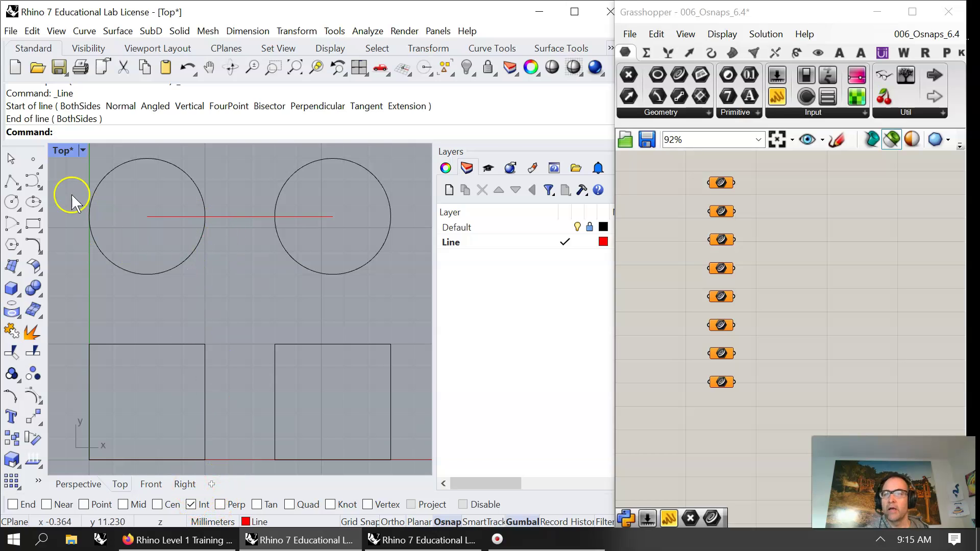
- Draw a line from the left circle's inner intersection with the center line to the left square's upper-right corner
click(85, 30)
click(114, 82)
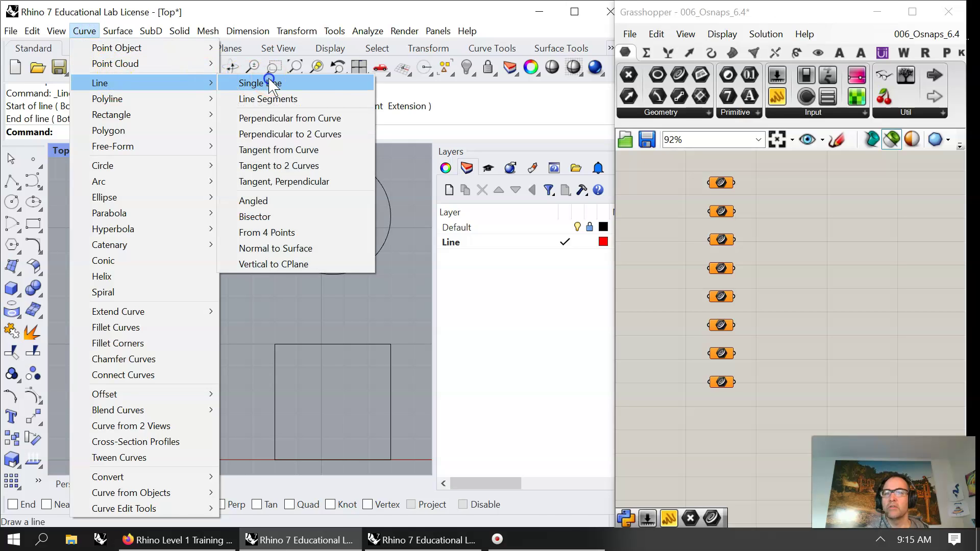
click(269, 81)
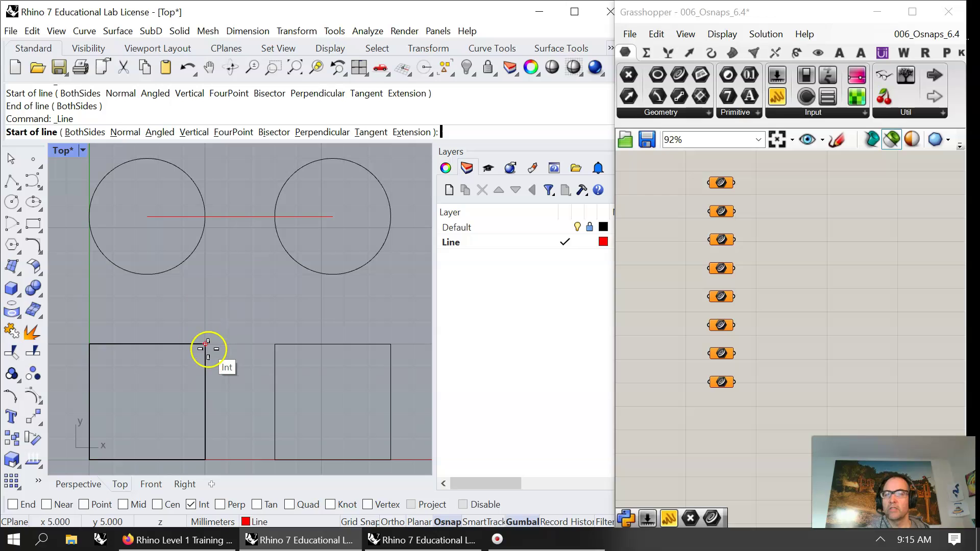
click(204, 214)
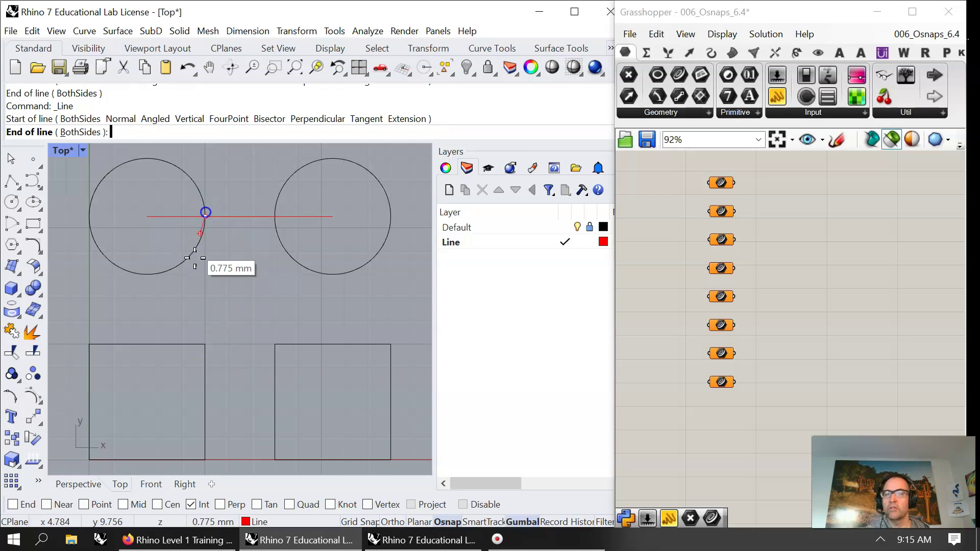
click(201, 341)
- Draw a line from the right circle's inner intersection to the right square's upper-left corner, and another joining the squares' facing upper corners
key(Return)
click(274, 216)
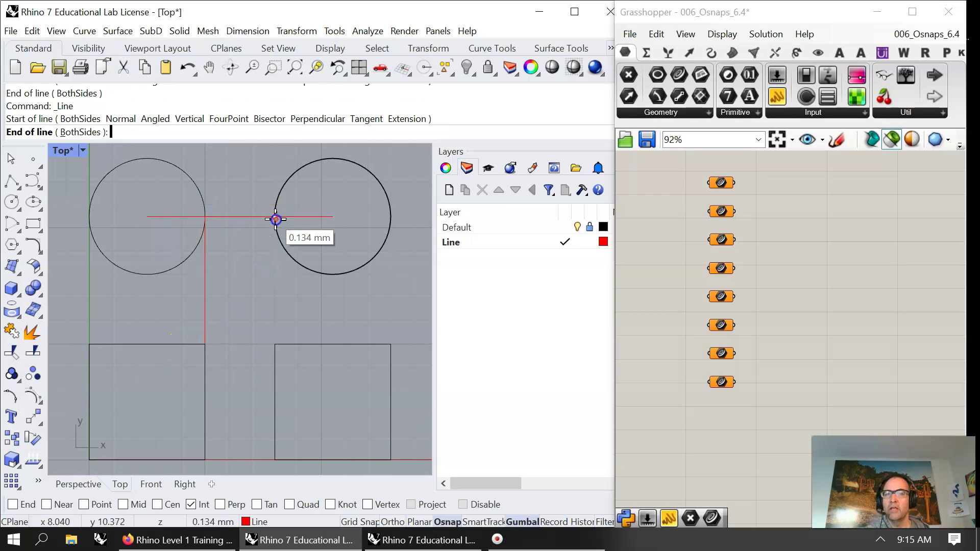
click(271, 342)
key(Return)
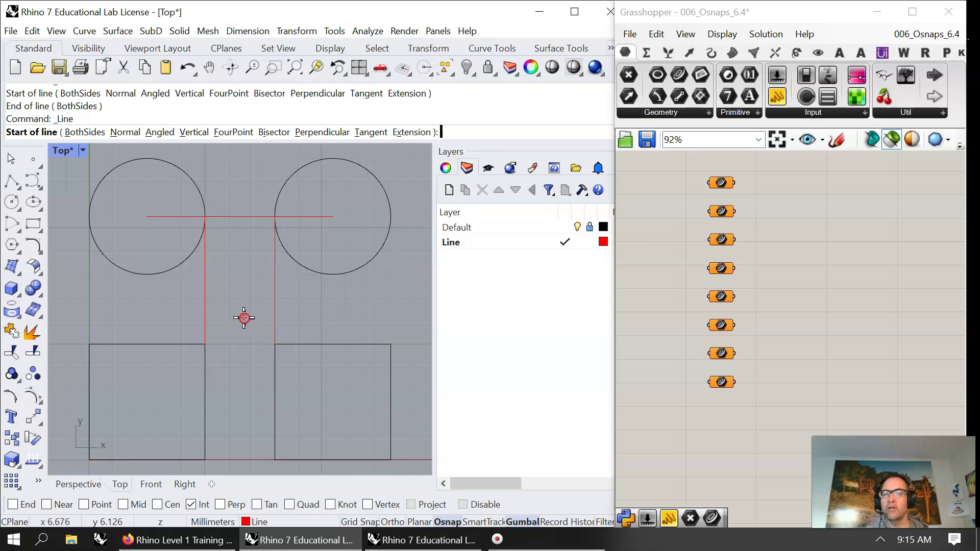
click(207, 345)
click(273, 348)
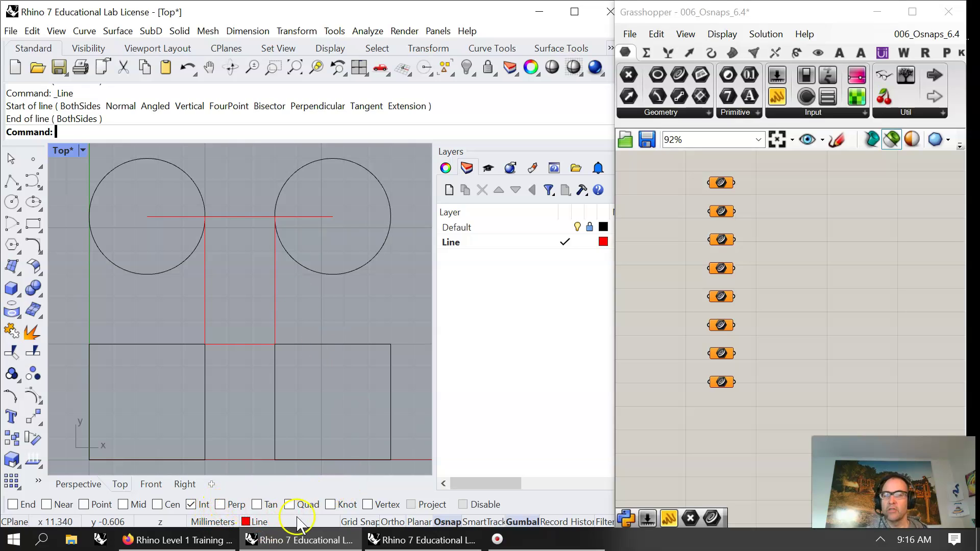
- Switch the active object snap from Int to Tan
click(256, 505)
click(190, 504)
- Try to draw a line tangent to both circles along their lower sides
key(Return)
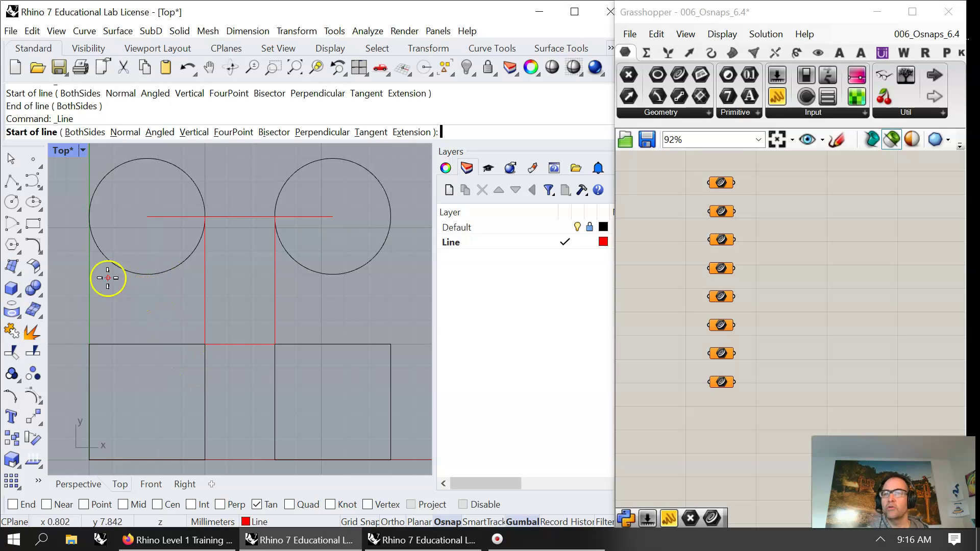
click(85, 32)
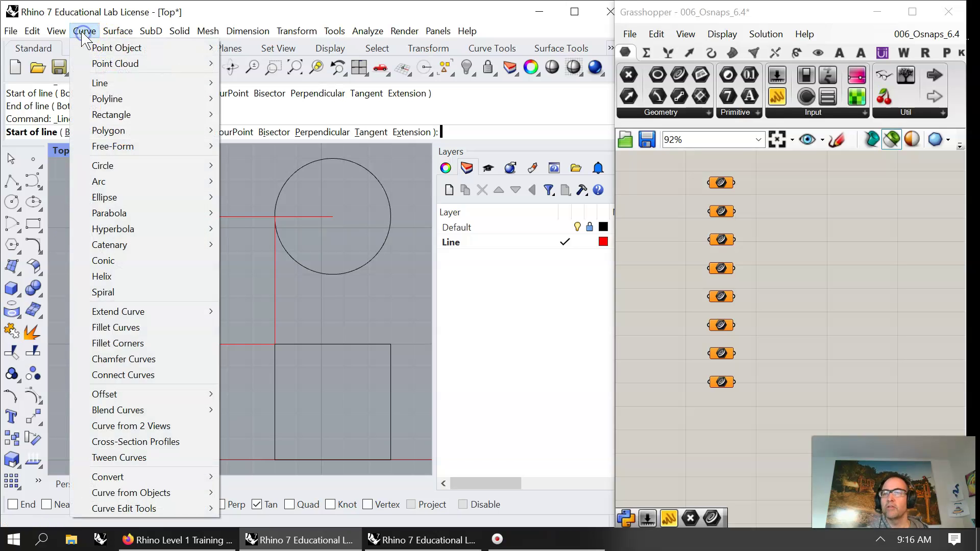
mouse_move(118, 89)
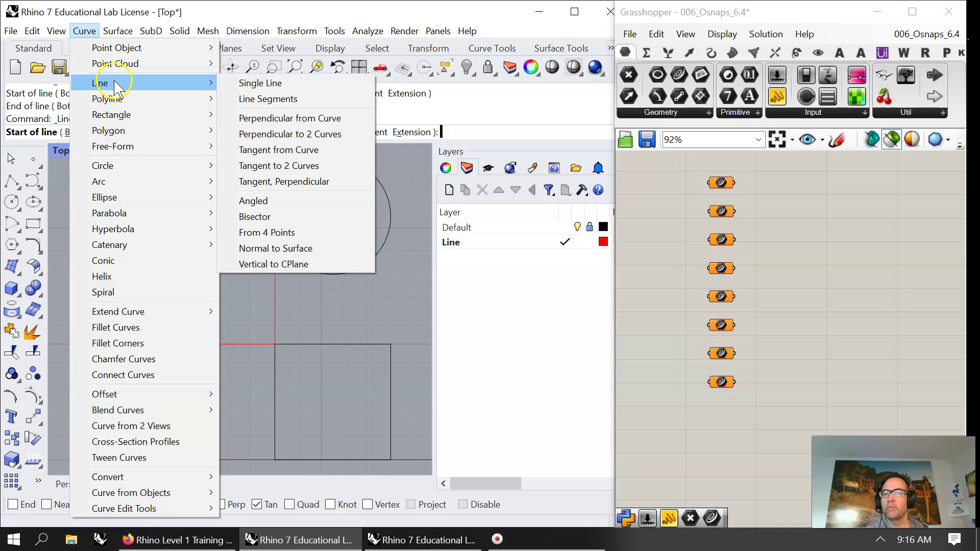
click(271, 167)
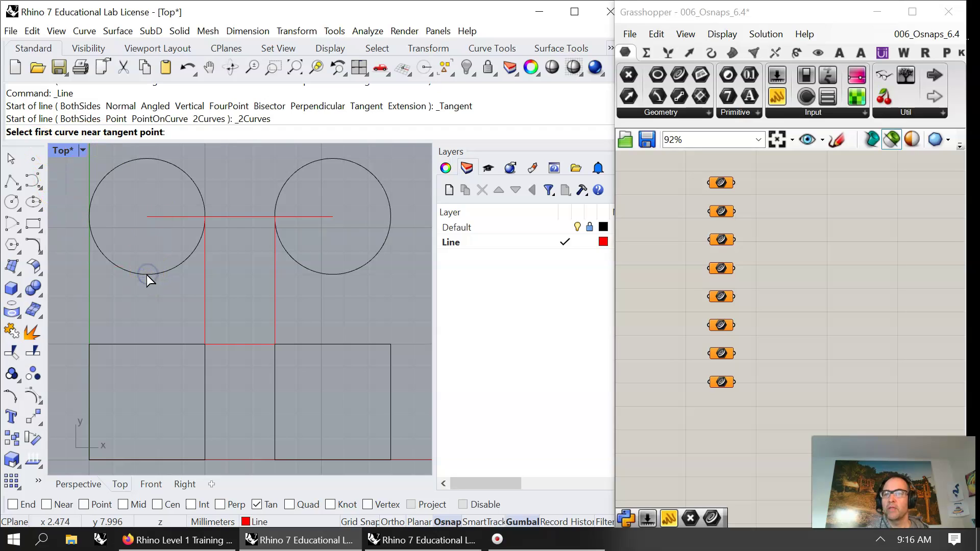
drag(167, 298, 151, 258)
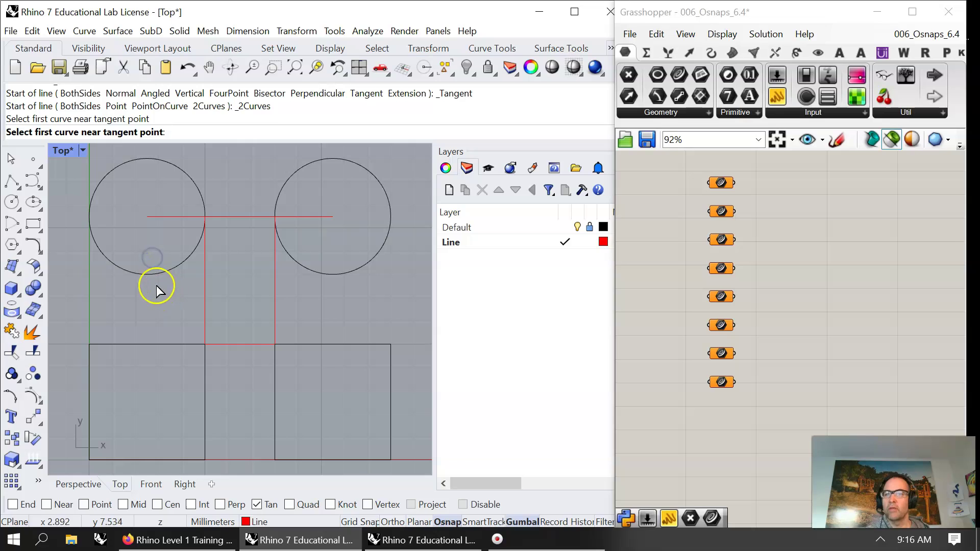
drag(345, 279, 338, 274)
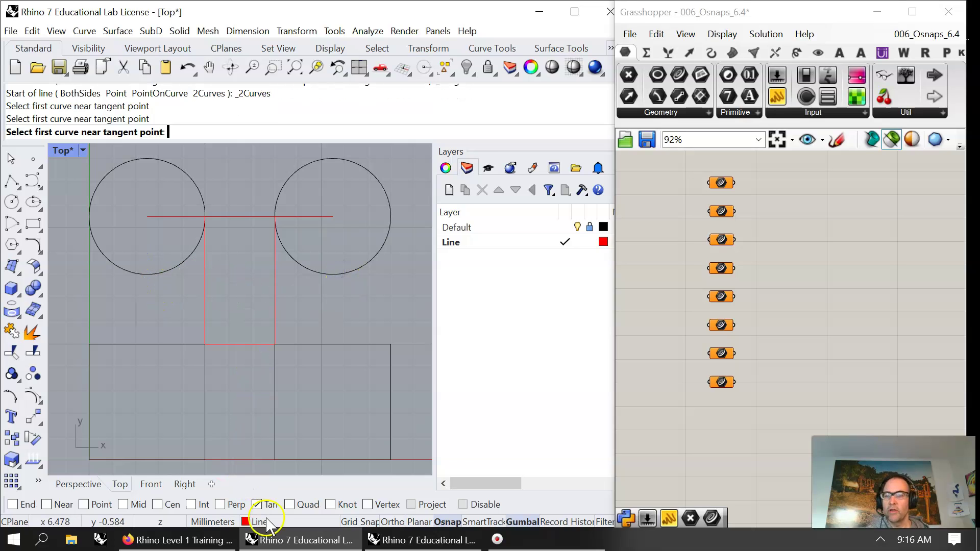
right_click(186, 278)
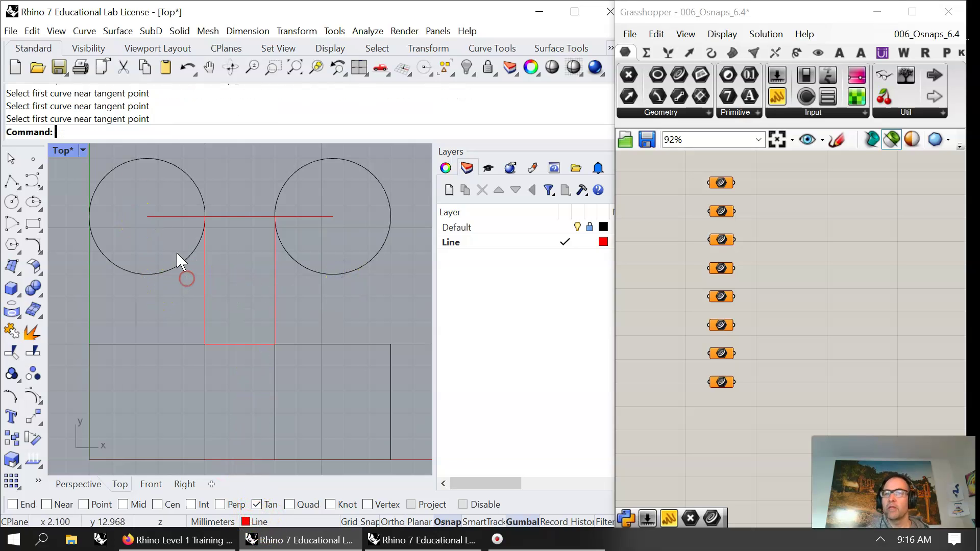
click(84, 31)
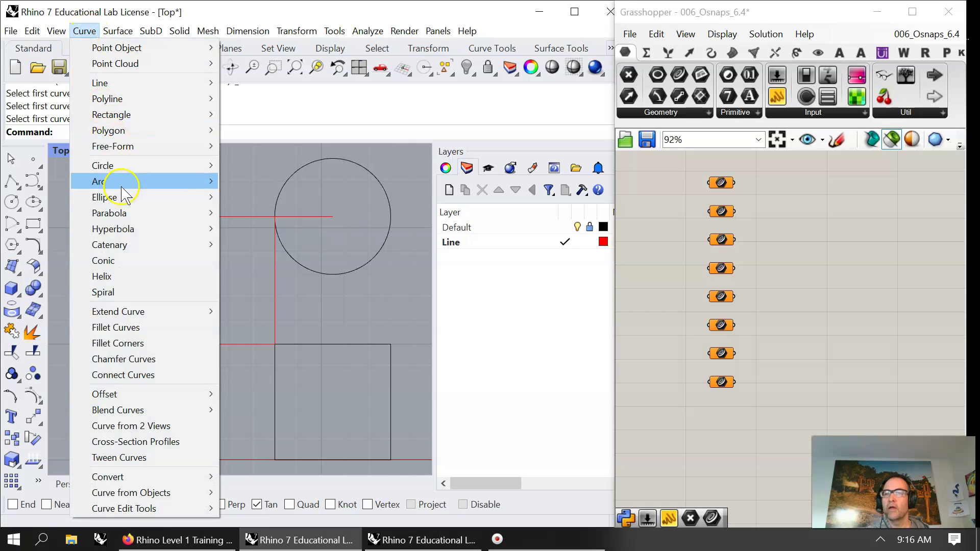
click(119, 116)
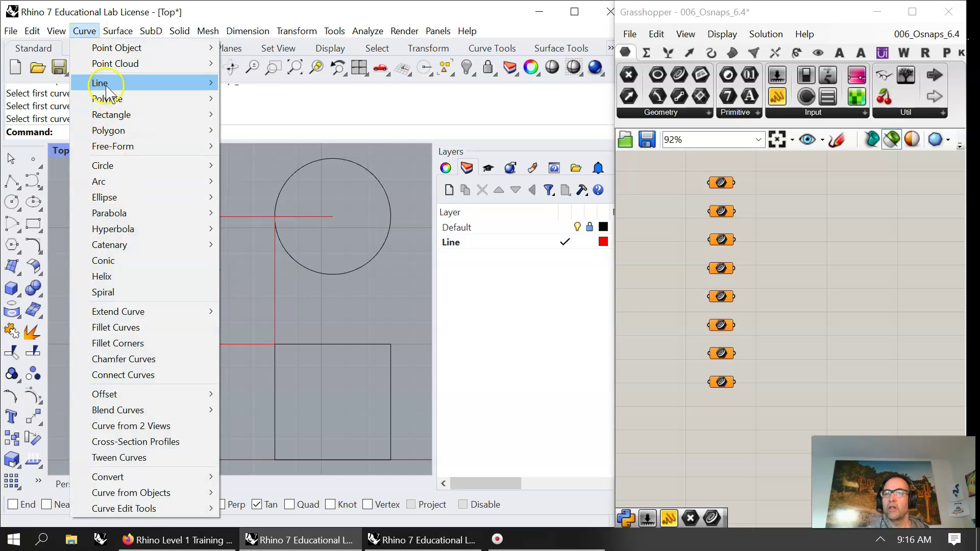
mouse_move(104, 83)
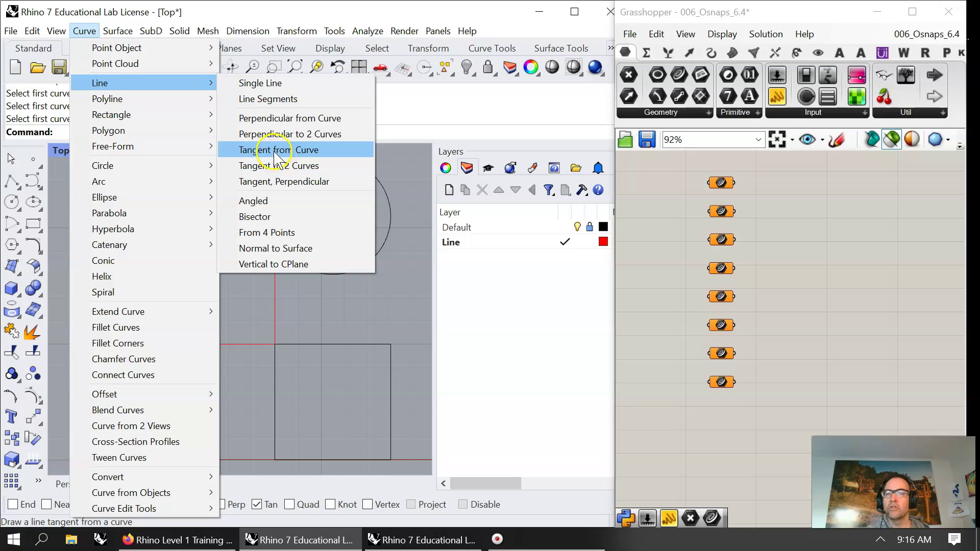
click(281, 169)
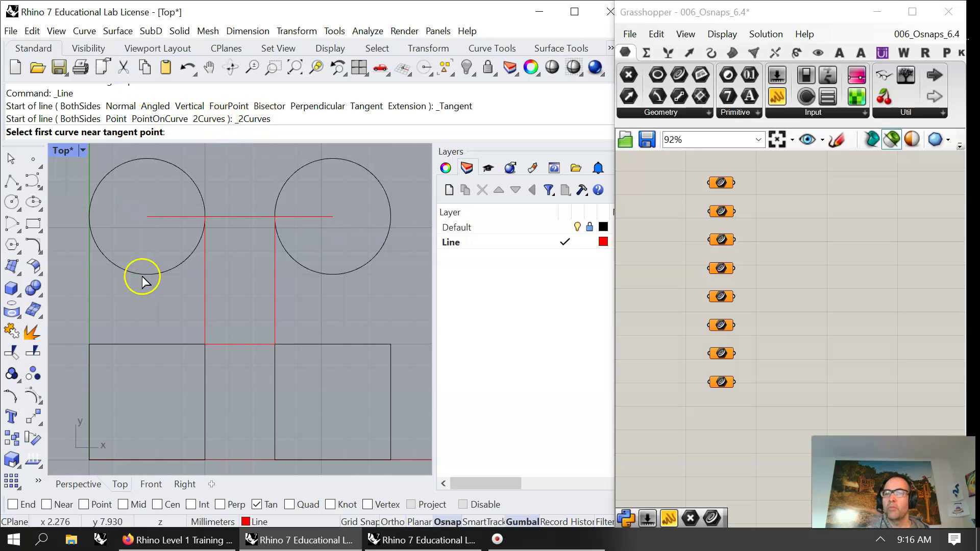
click(204, 118)
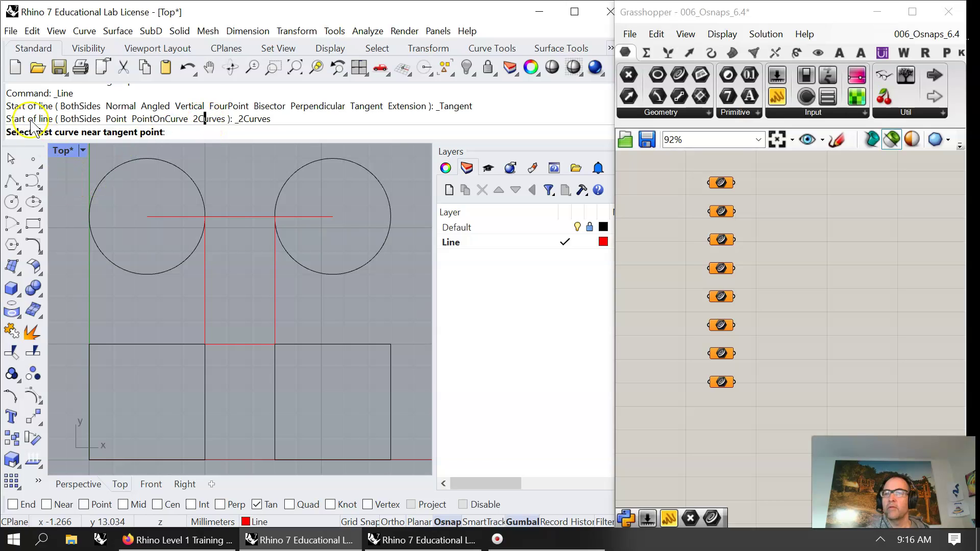
- Draw a Tangent from Curve line joining the lowest points of the left and right circles
click(84, 31)
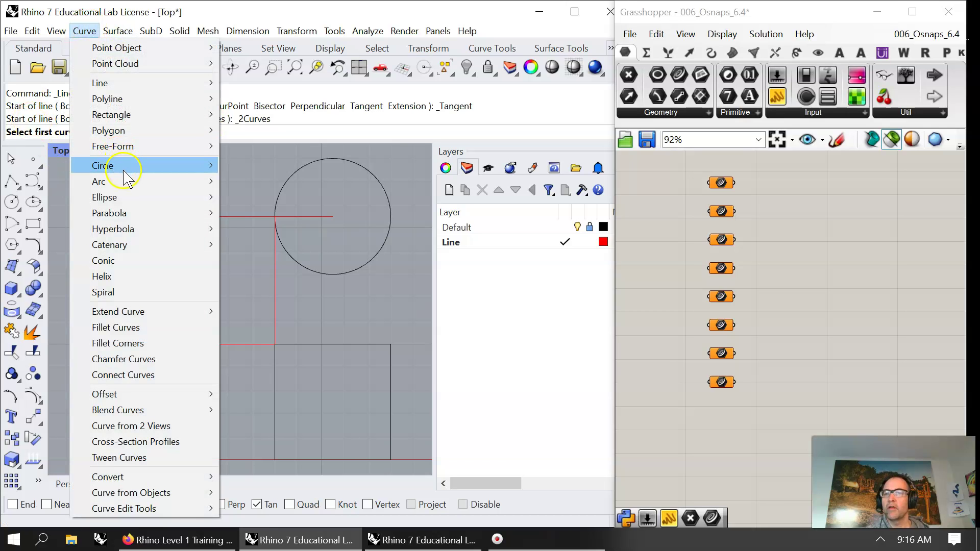
mouse_move(122, 83)
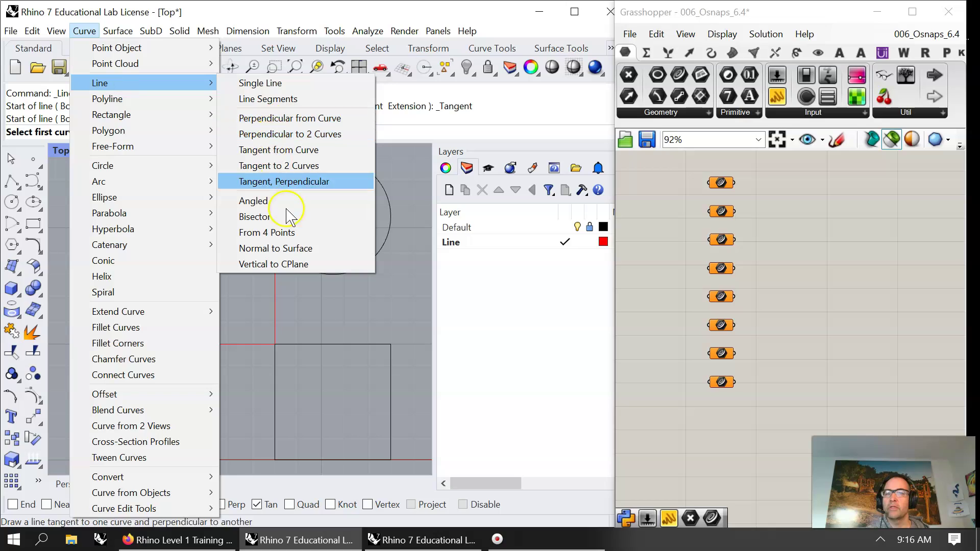
click(280, 150)
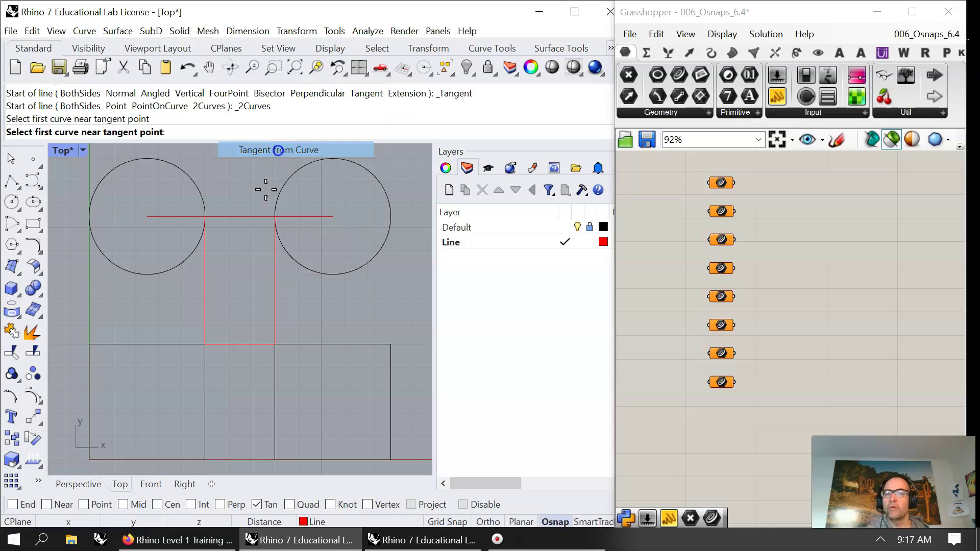
click(150, 274)
click(319, 273)
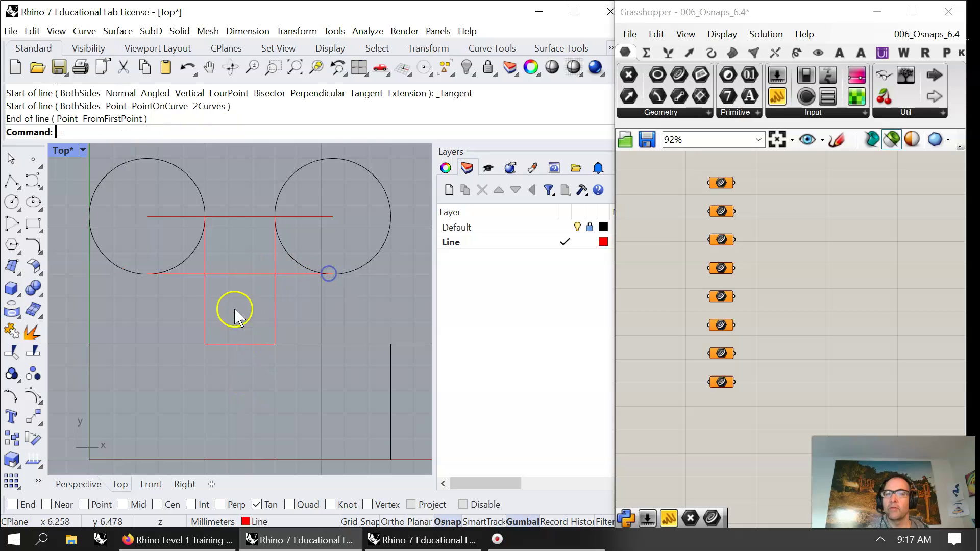
- Draw a tangent line from the left circle's outer side down to the left square's upper-left corner
key(Return)
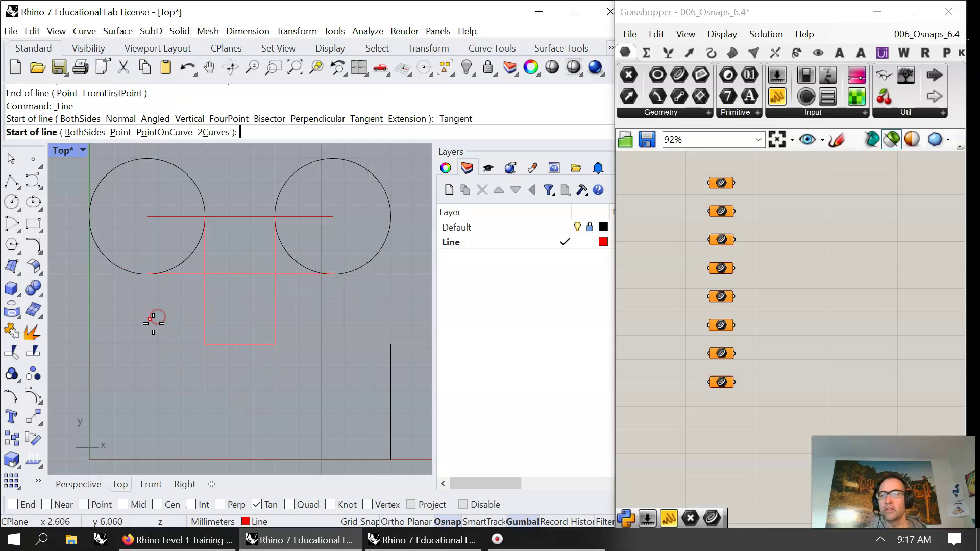
click(89, 207)
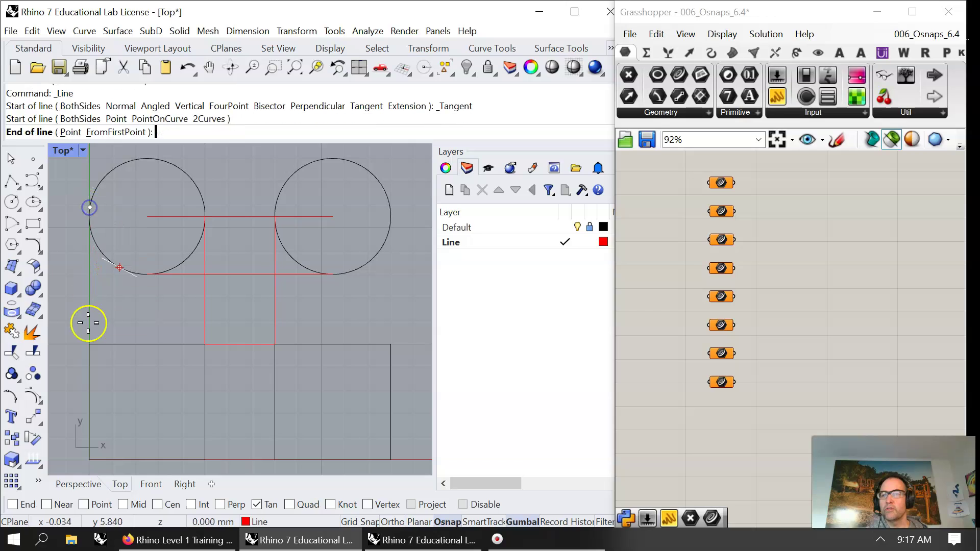
click(88, 349)
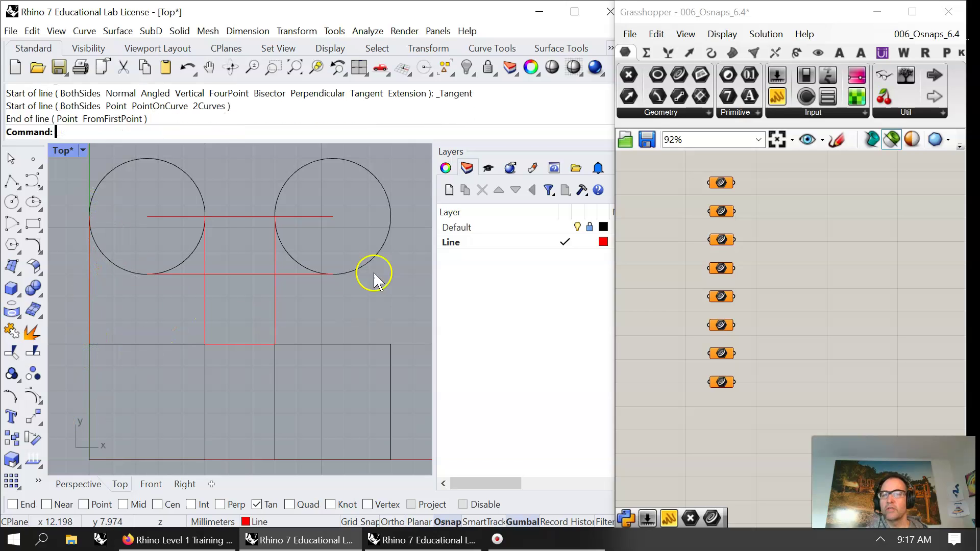
- Draw a tangent line from the right circle's outer side down to the right square's upper-right corner and end the command
key(Return)
click(382, 247)
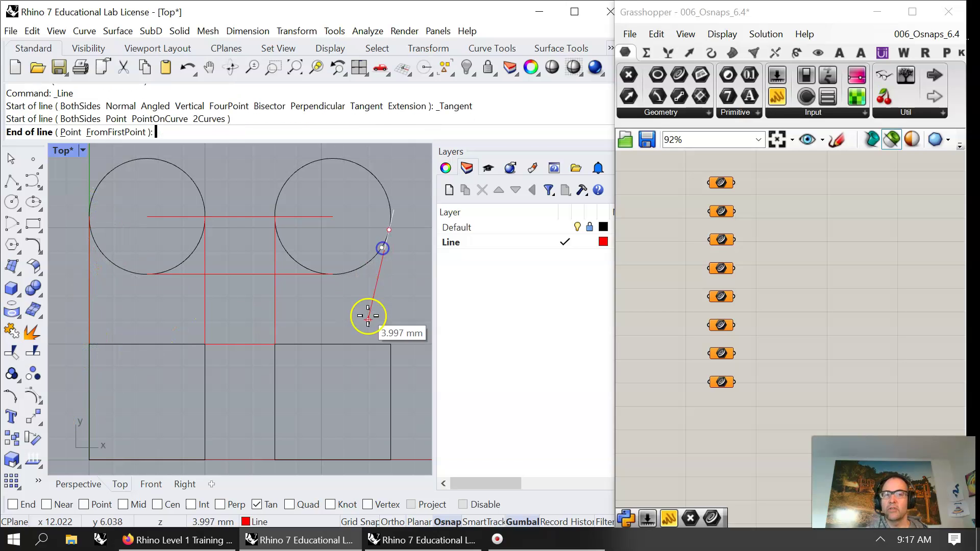
click(391, 347)
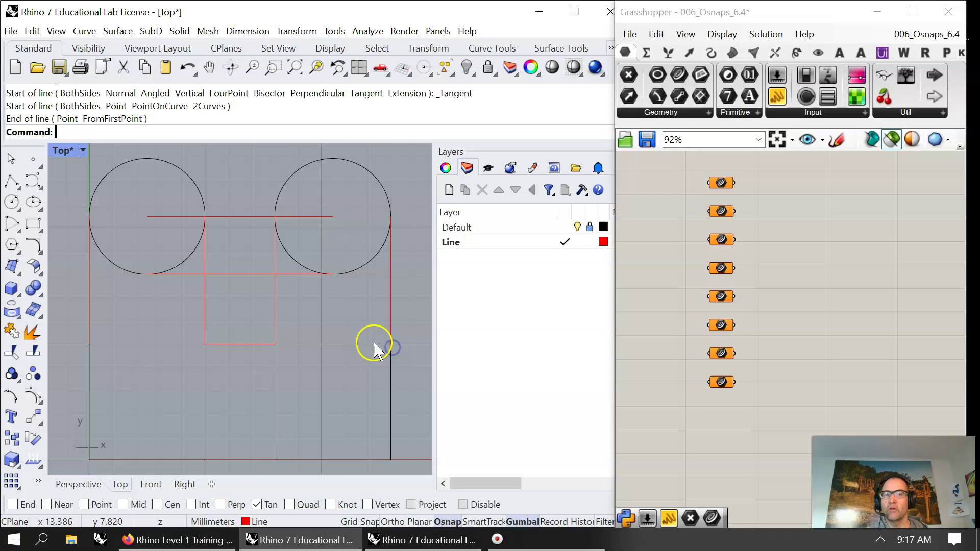
key(Return)
right_click(242, 314)
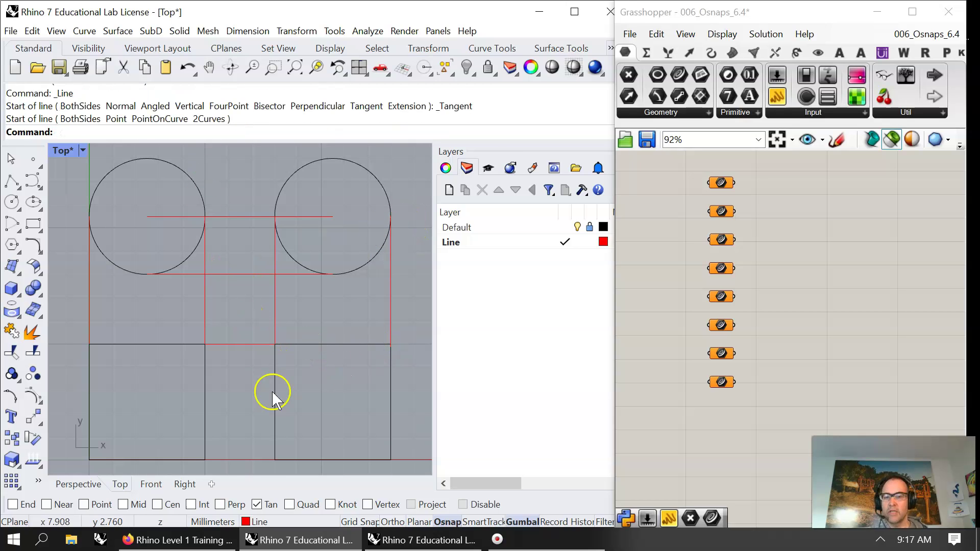
- Switch the active object snap from Tan to Quad and start the Point command
click(256, 505)
click(290, 504)
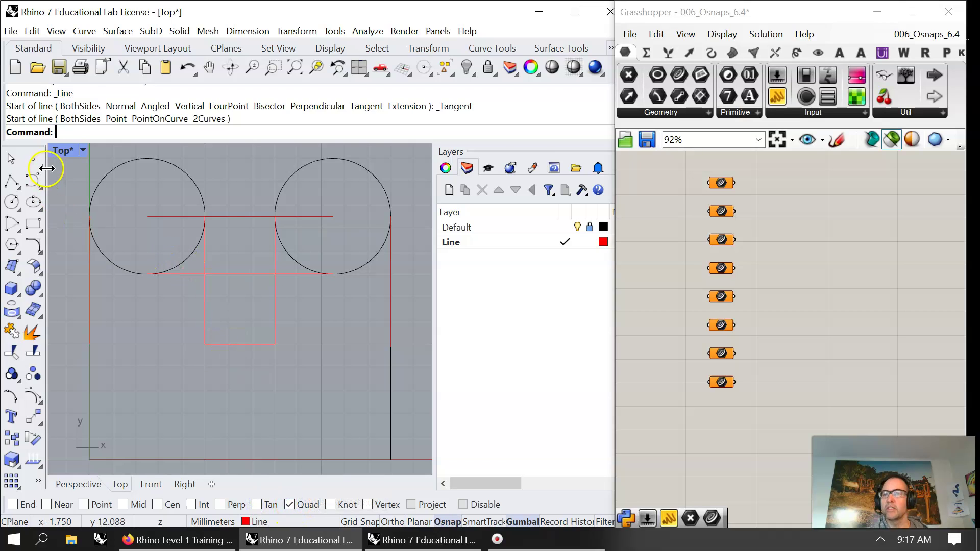
click(33, 159)
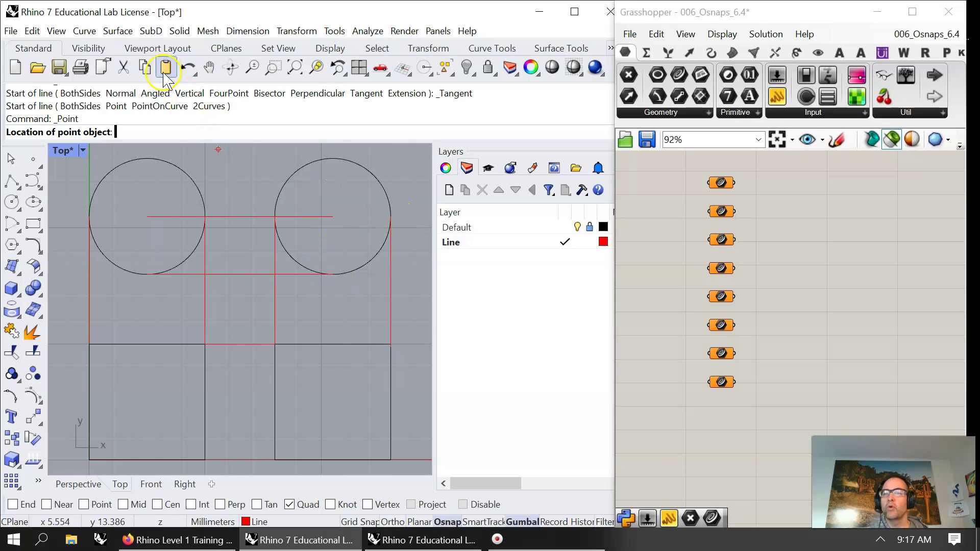
- Turn off the Quad snap, reveal the additional one-shot object snaps, and leave the Point command
click(289, 505)
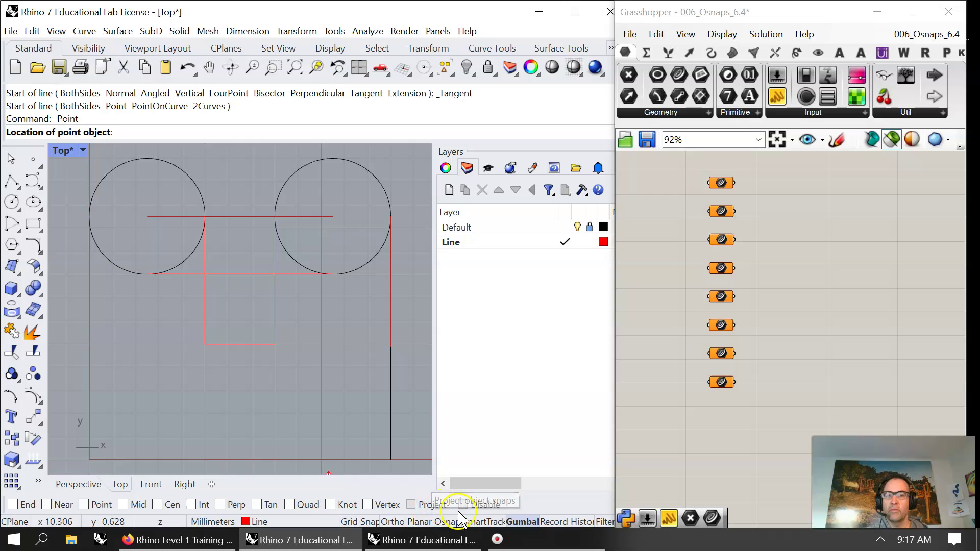
key(ctrl)
key(ctrl)
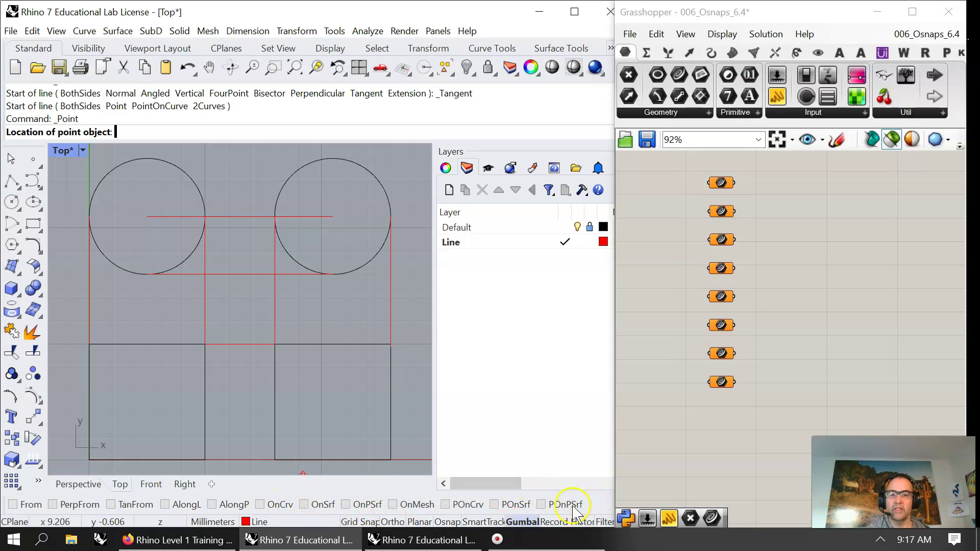
right_drag(232, 325, 223, 335)
click(220, 304)
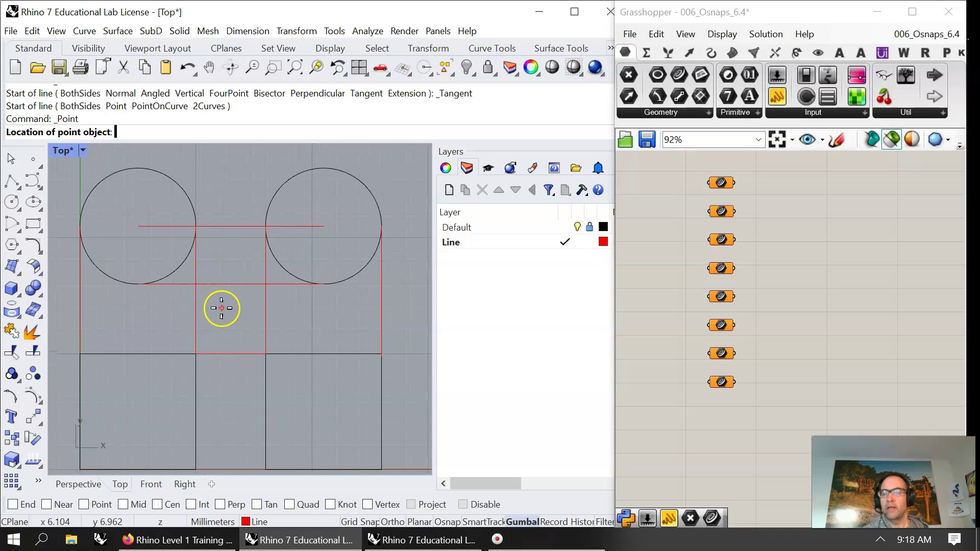
click(309, 362)
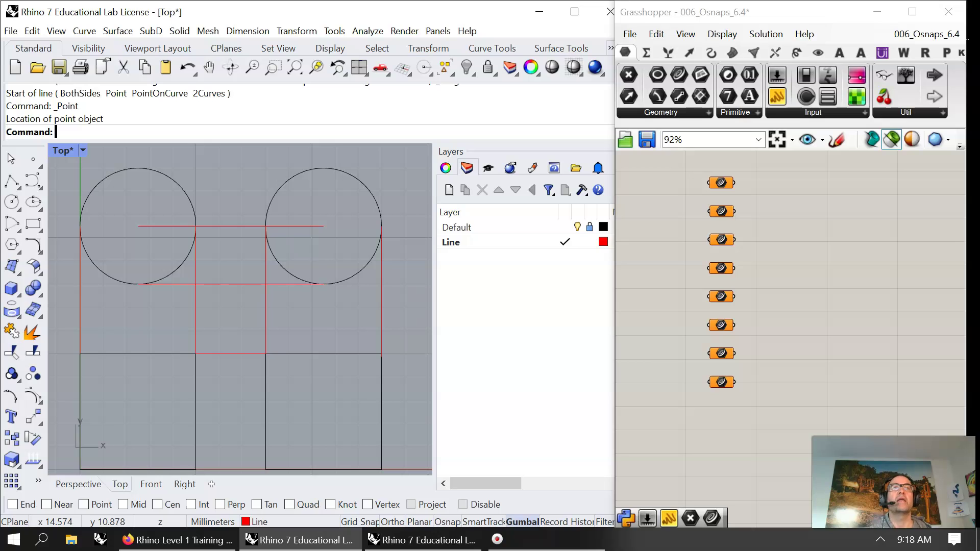
- Measure the distance between the two circle centers with the End snap enabled
click(363, 32)
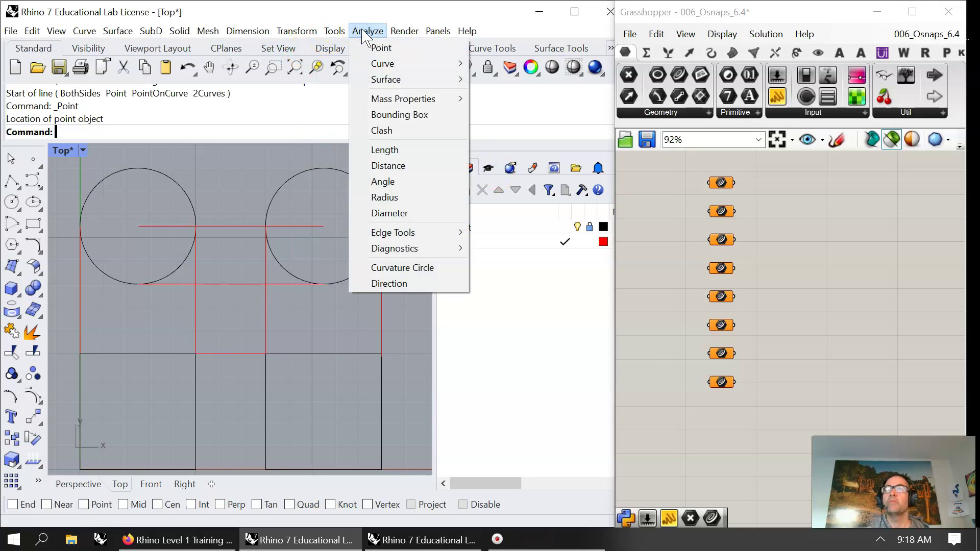
click(388, 167)
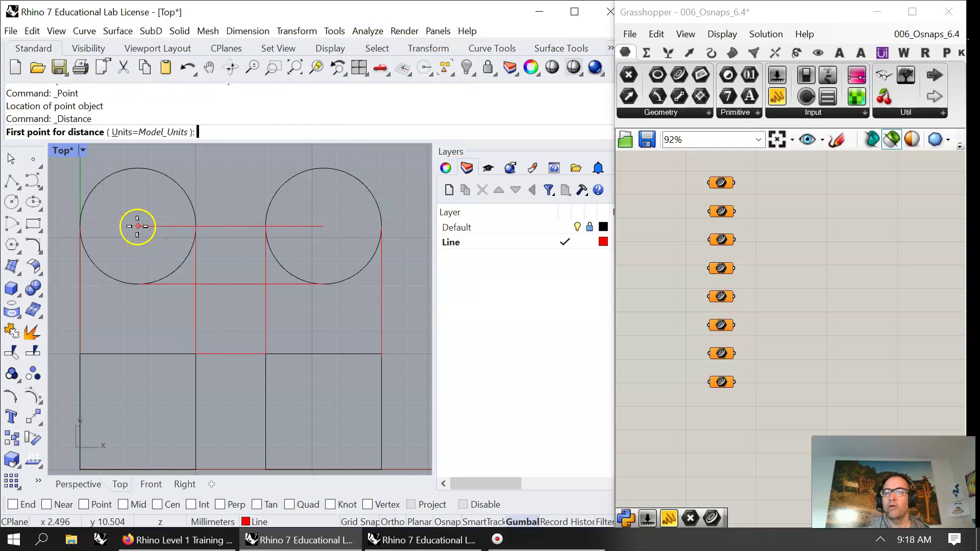
click(12, 505)
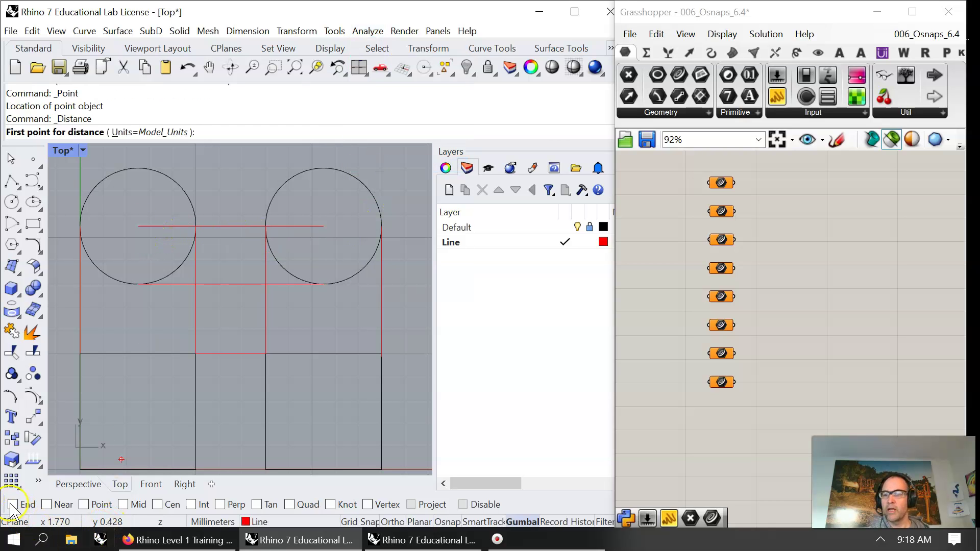
click(138, 225)
click(320, 225)
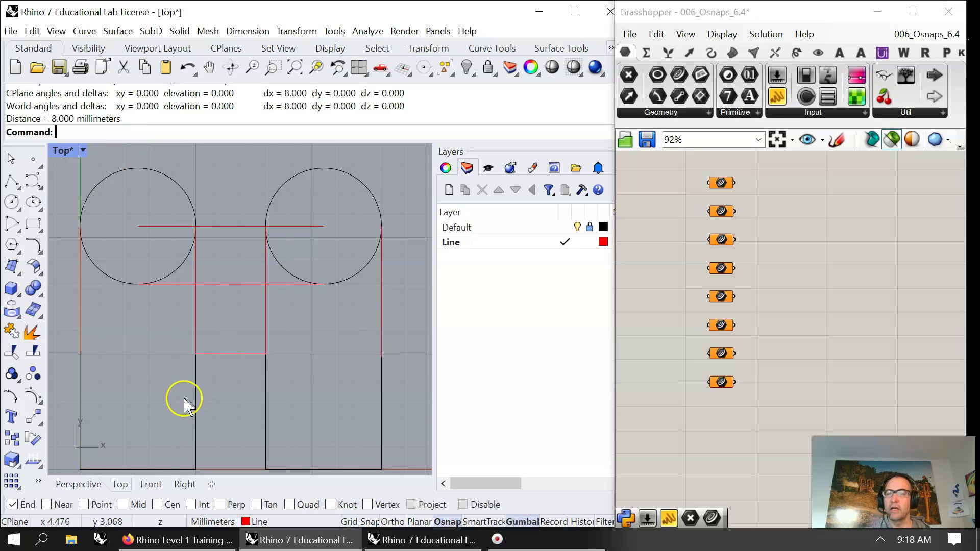
- Try to measure the left circle's length, cancel the command and turn off the End snap
click(364, 31)
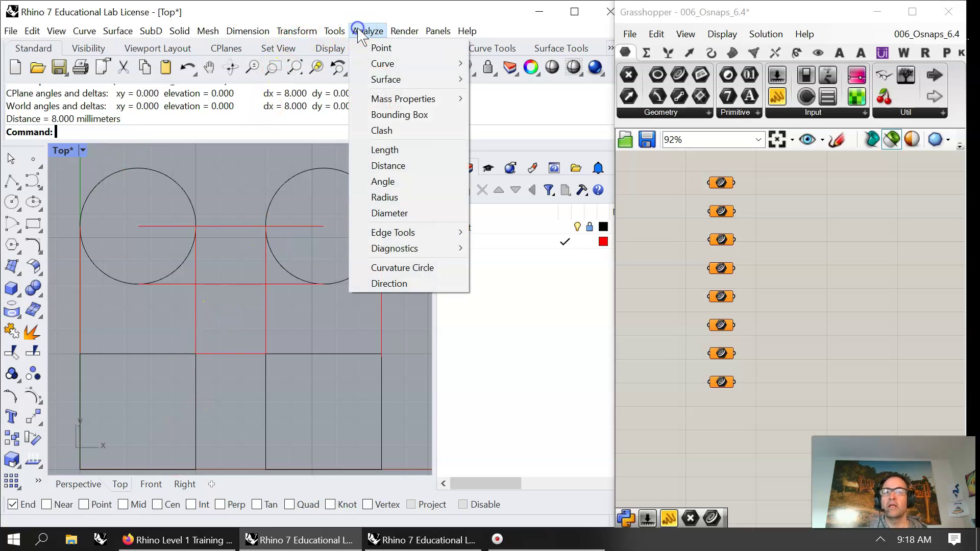
click(388, 147)
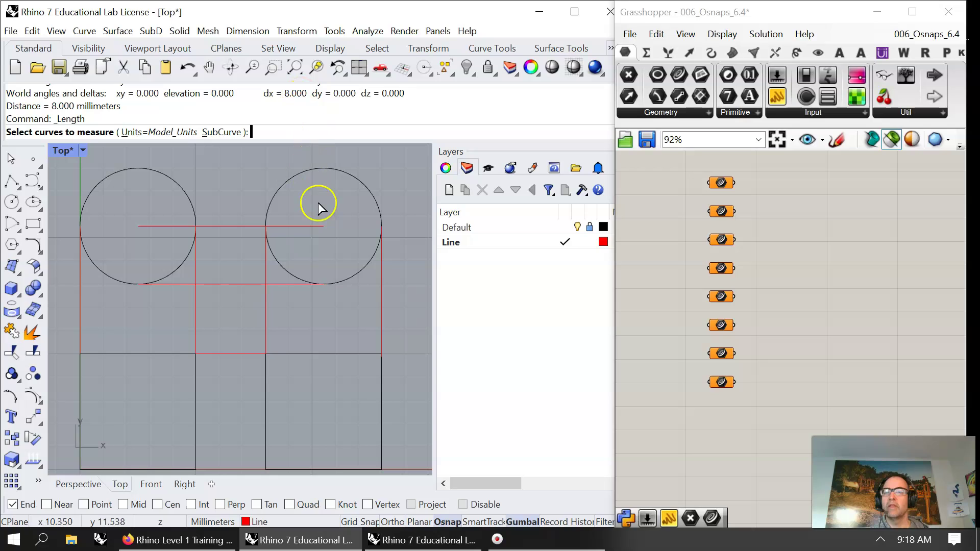
click(179, 186)
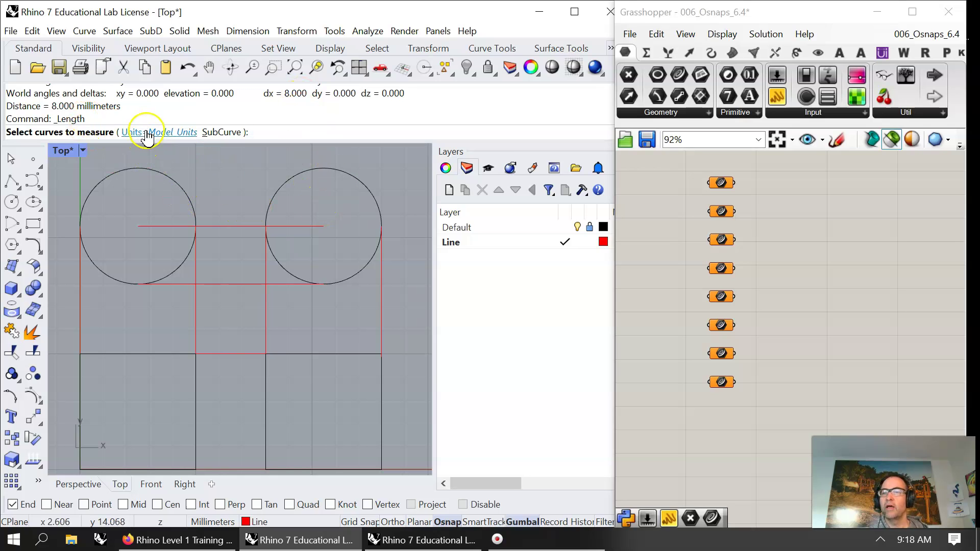
click(158, 176)
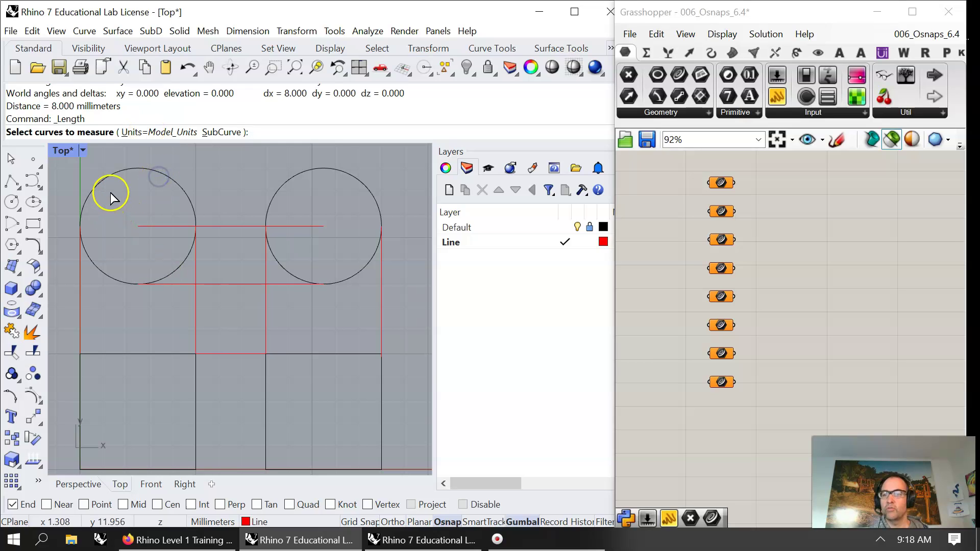
key(Escape)
click(13, 504)
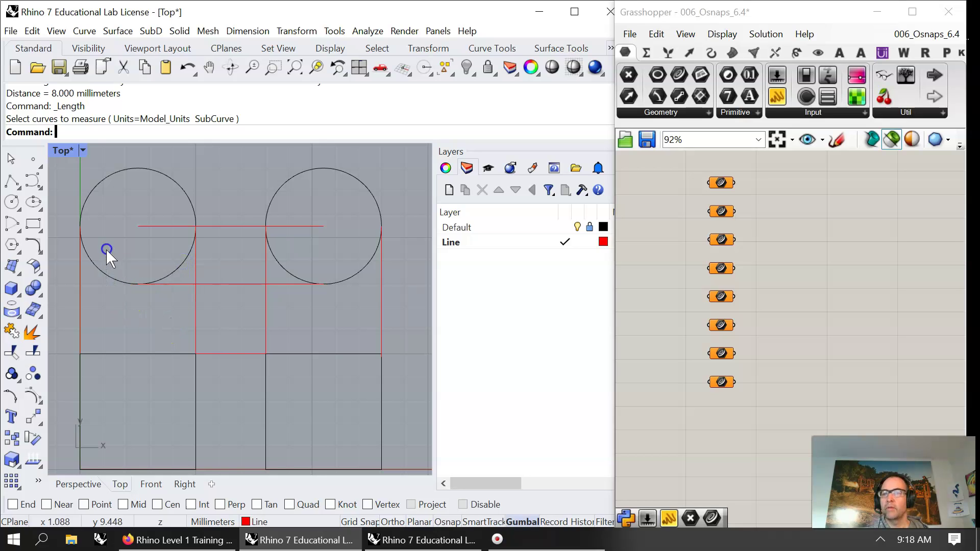
- Enable the End, Near, Mid, Cen and Int object snaps together, leaving the other snaps off
right_drag(118, 295, 118, 293)
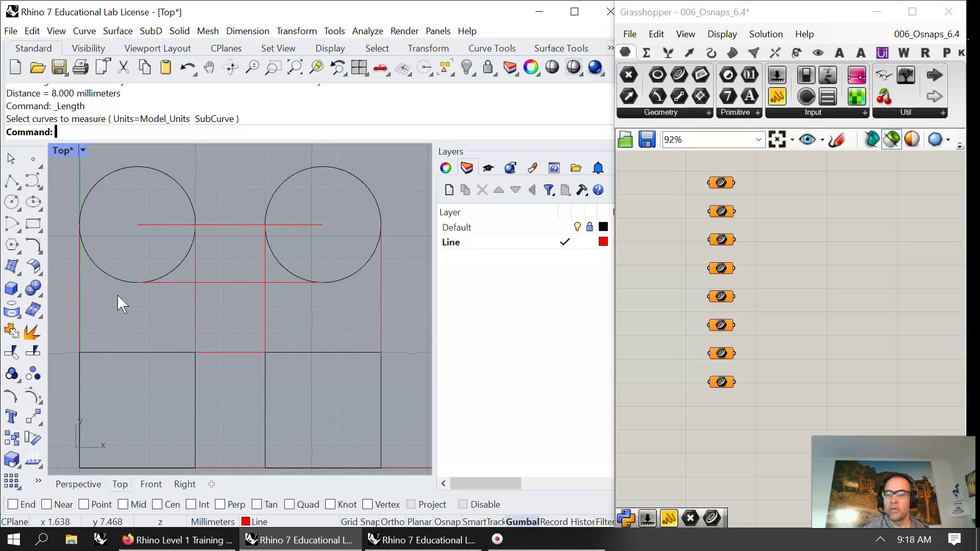
click(11, 158)
right_drag(308, 310, 269, 263)
scroll(327, 314, down, 6)
scroll(276, 269, up, 4)
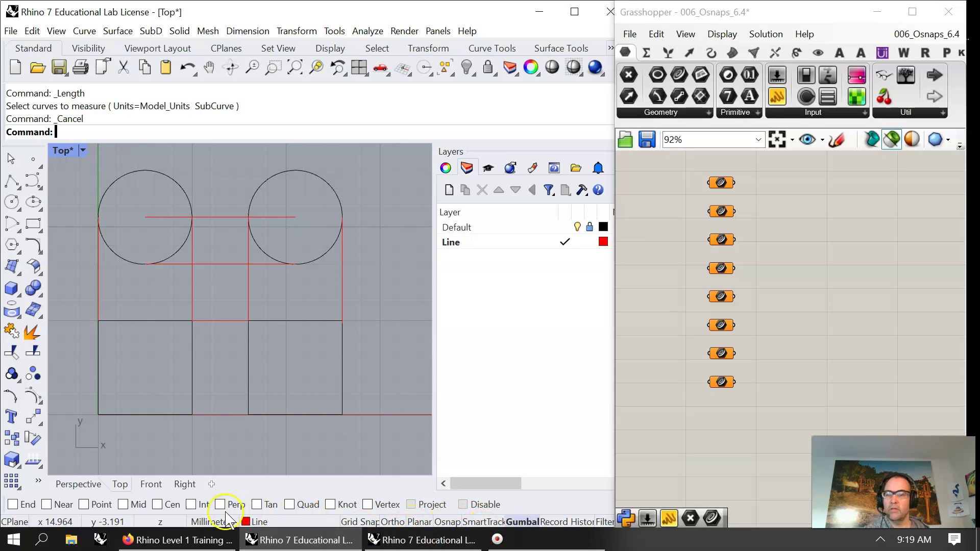
click(24, 504)
click(77, 505)
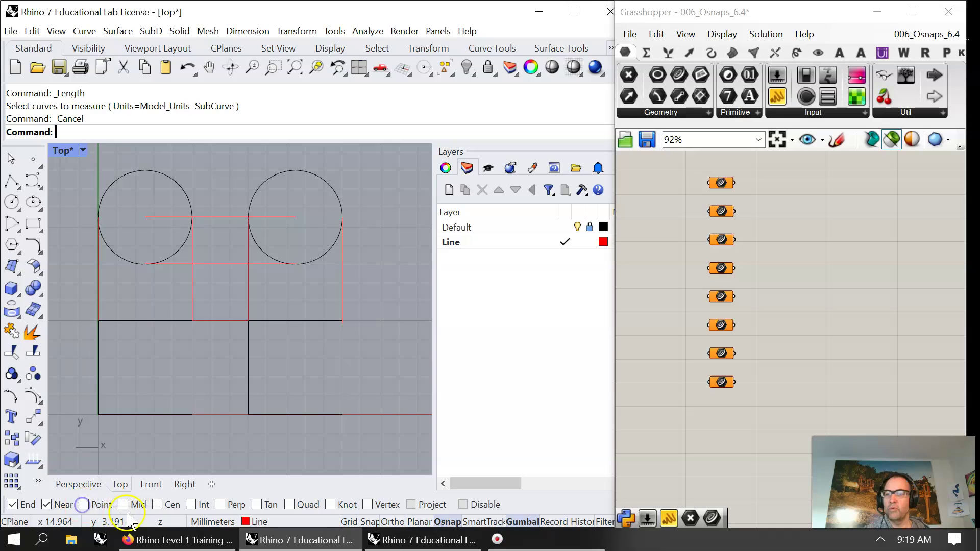
click(158, 505)
click(122, 504)
click(191, 504)
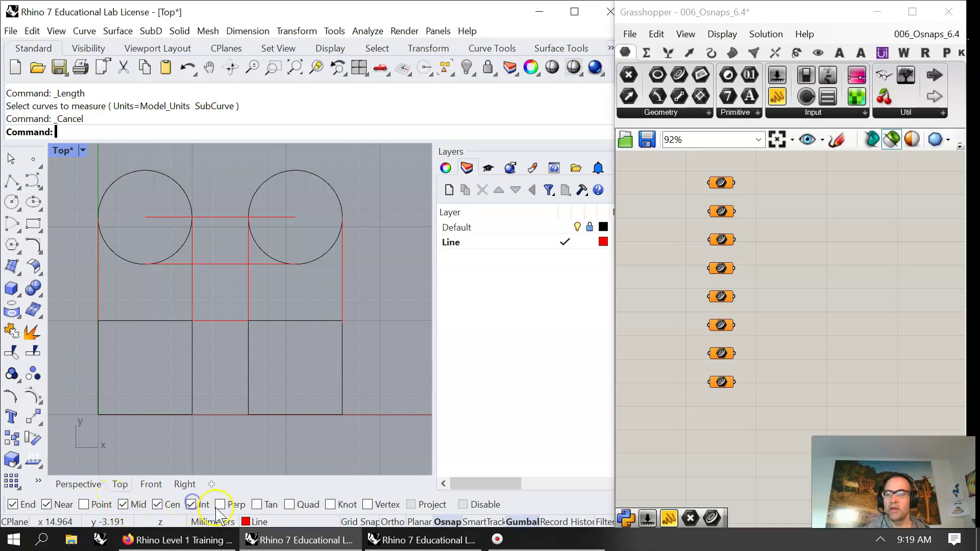
click(257, 505)
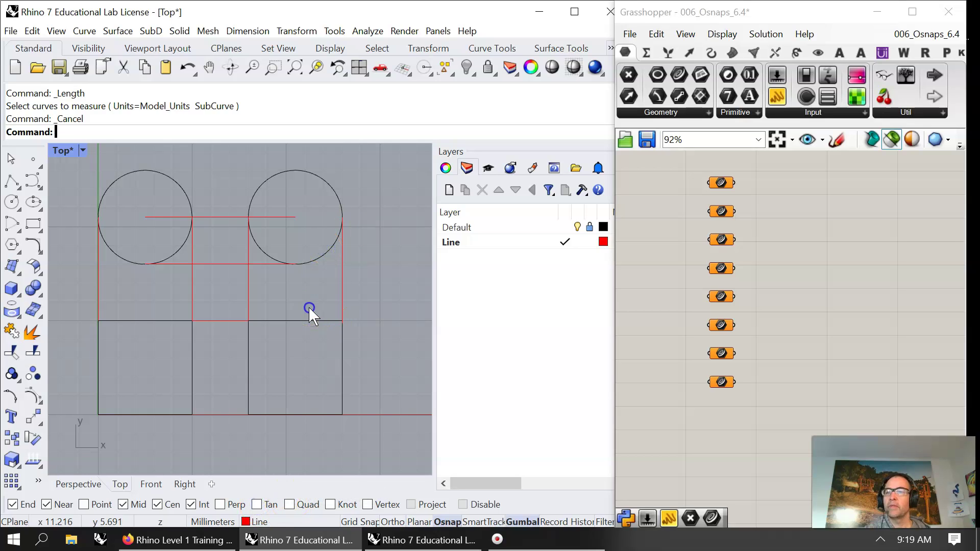
- Unlock the Default layer so that the circles and squares can be selected
mouse_move(298, 297)
right_down()
mouse_move(296, 337)
mouse_move(306, 330)
right_up()
scroll(335, 300, down, 6)
scroll(335, 300, up, 4)
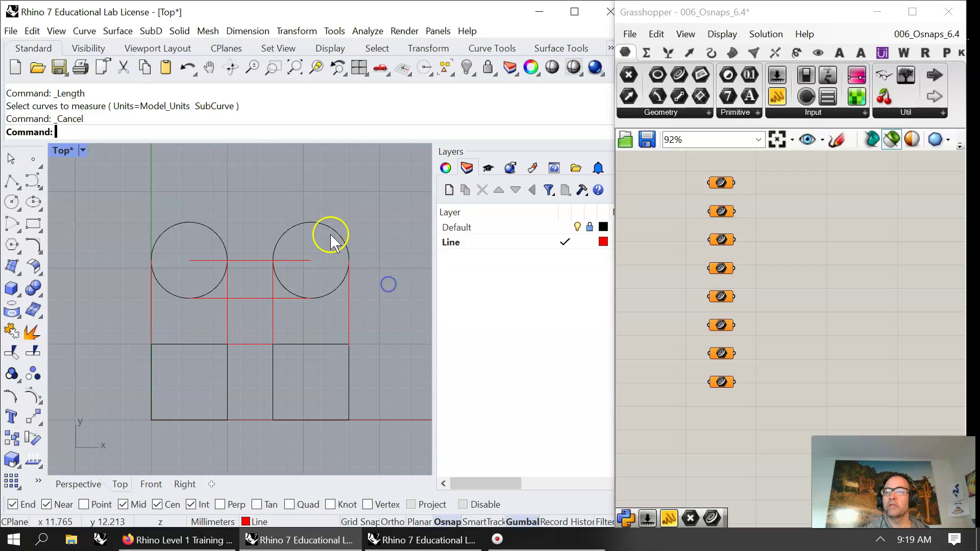
click(465, 227)
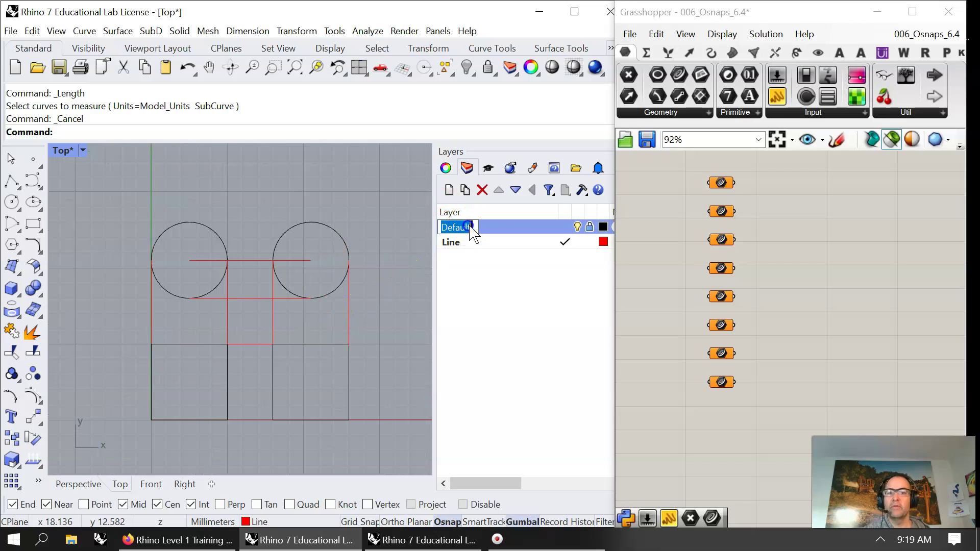
click(467, 242)
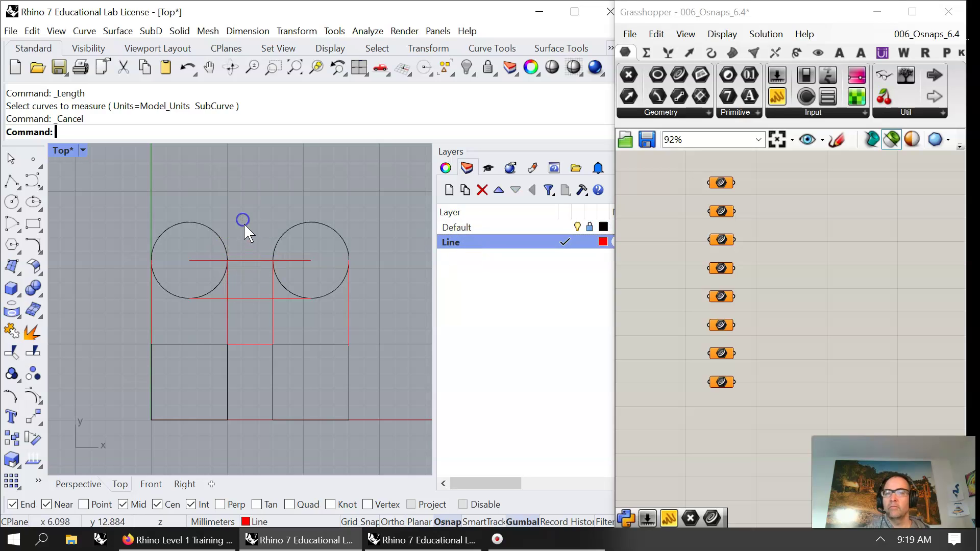
drag(174, 198, 235, 232)
drag(262, 186, 328, 220)
key(Return)
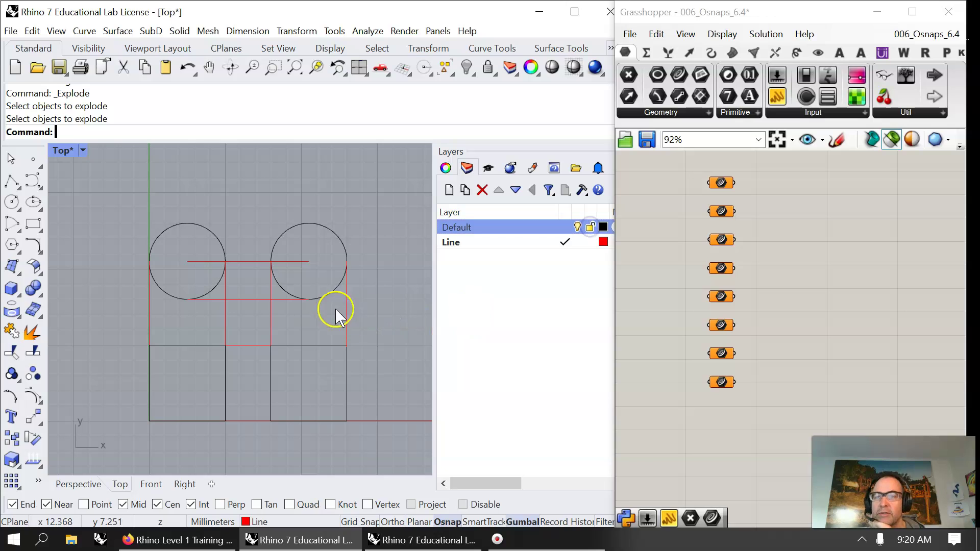
- Measure the circumference of the right circle with the Length command
click(322, 283)
click(309, 320)
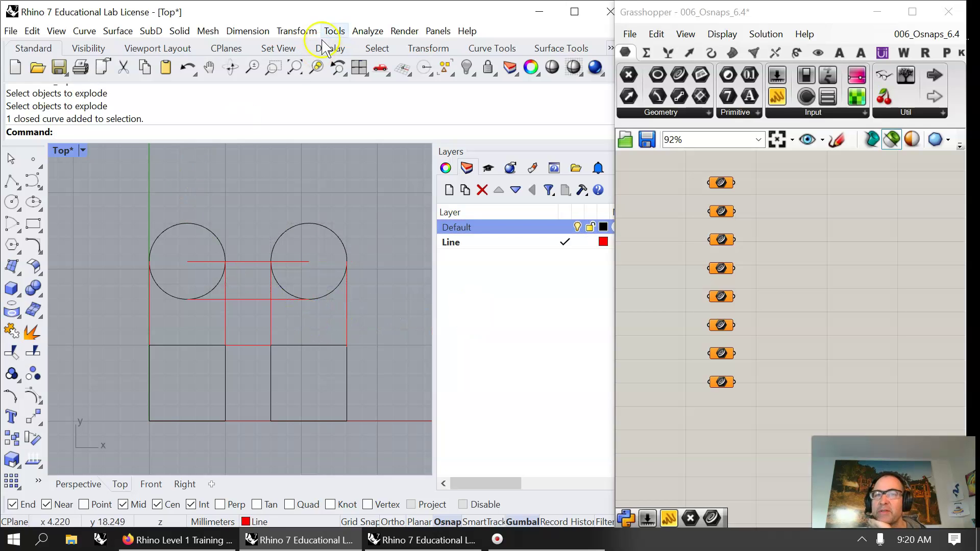
click(364, 33)
click(388, 151)
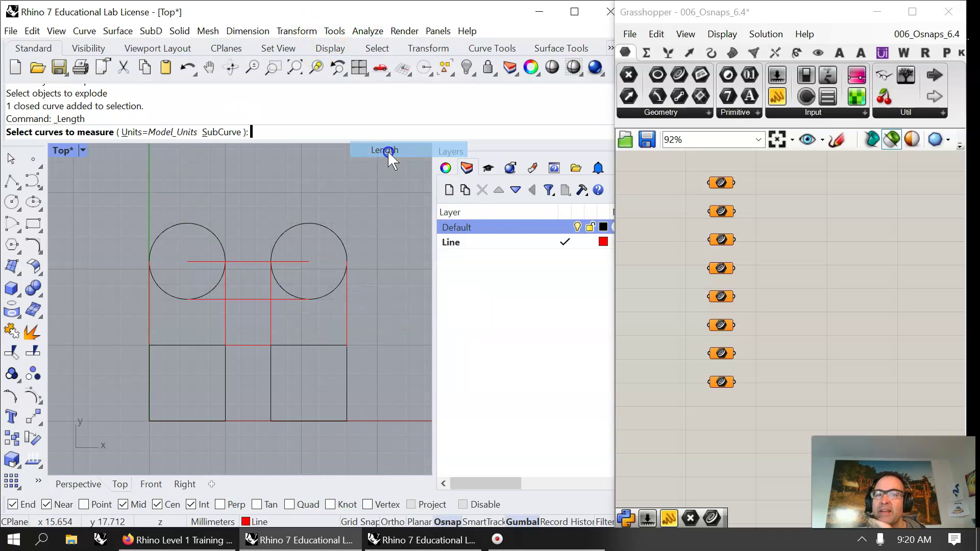
click(323, 290)
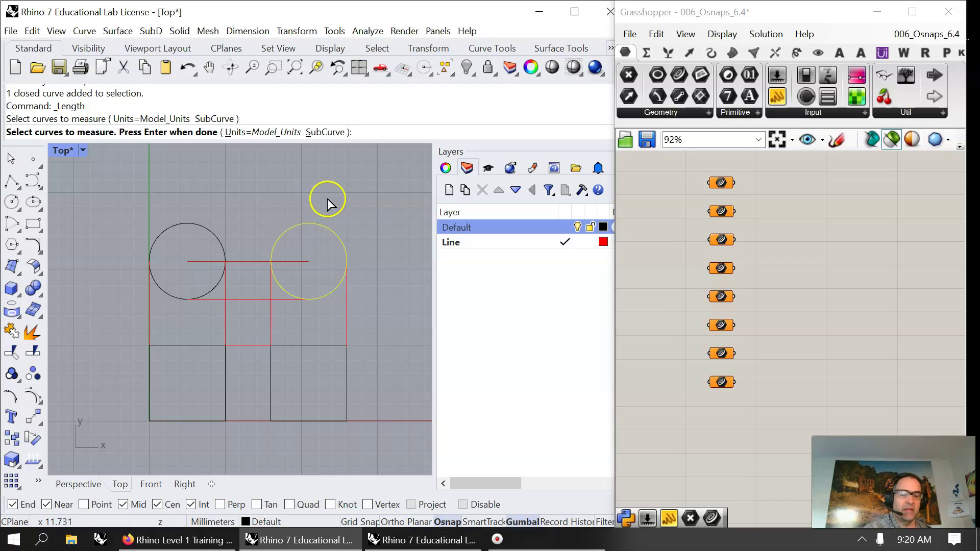
key(Return)
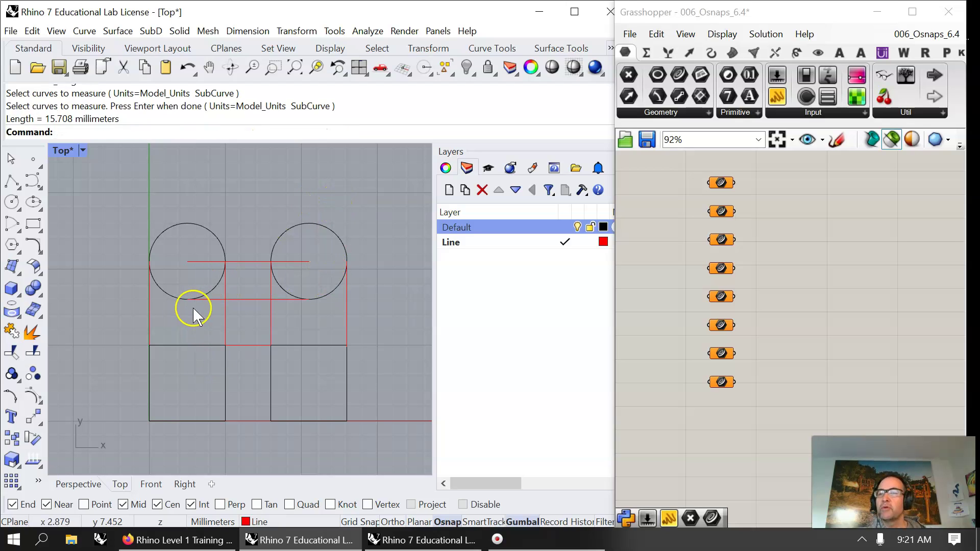
- Measure the length of the line joining the lowest points of the two circles
right_drag(185, 318, 181, 323)
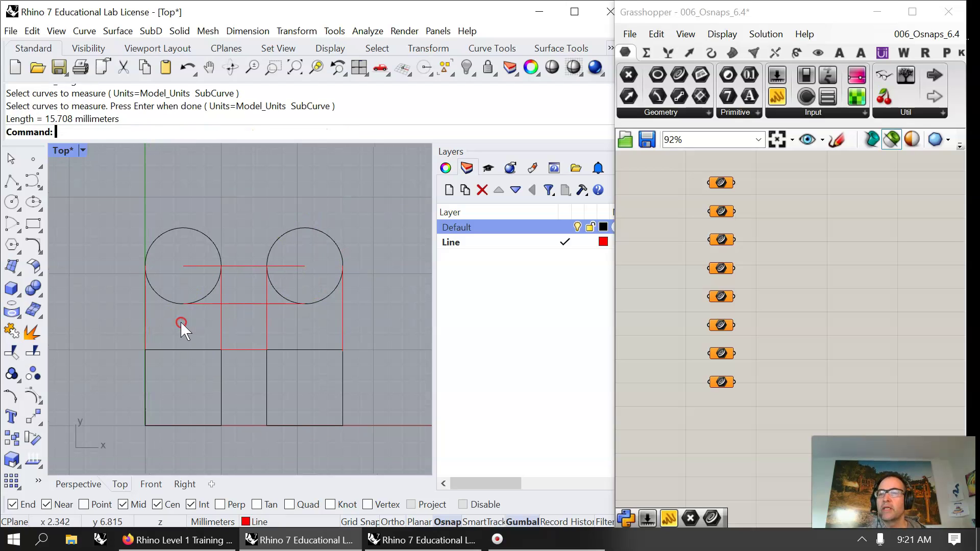
click(232, 305)
right_click(250, 317)
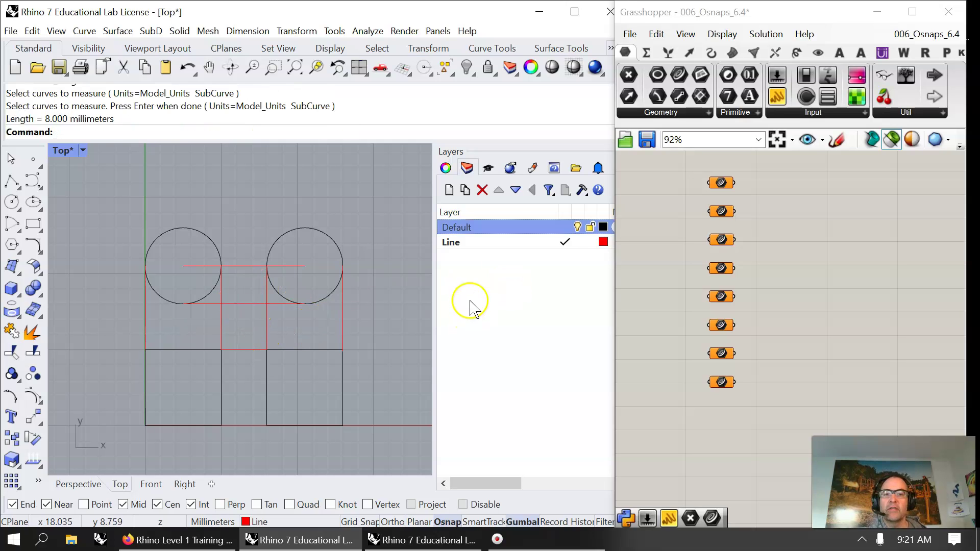
- Highlight the Line layer and measure the right circle's radius
click(525, 245)
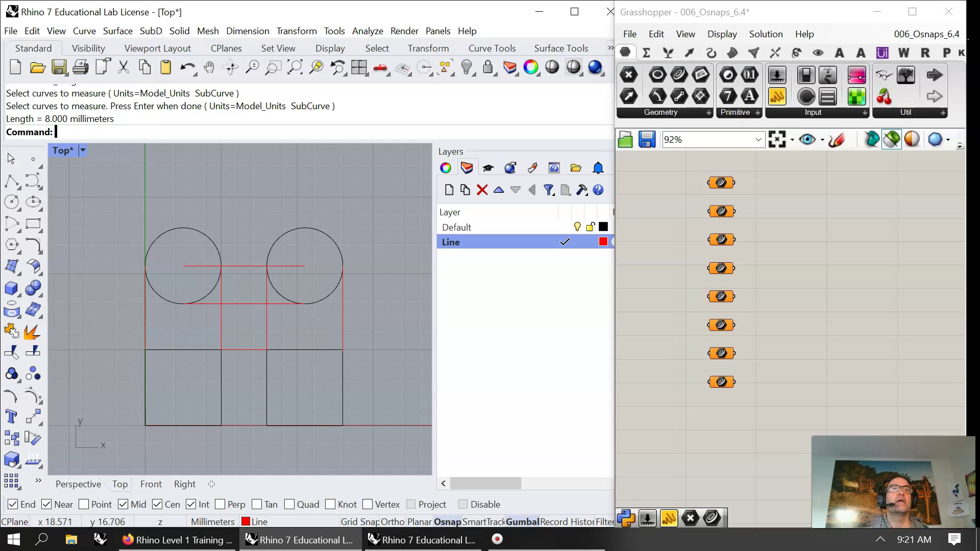
click(364, 30)
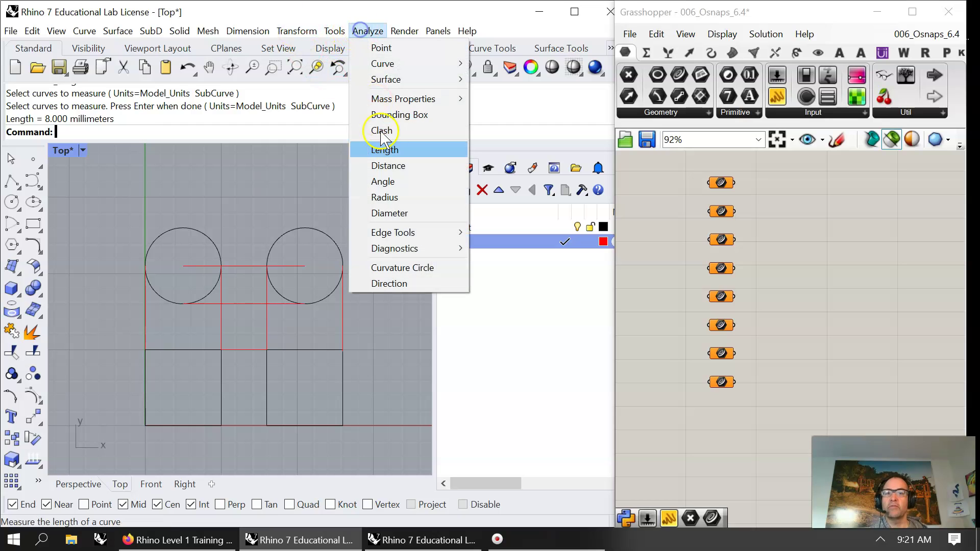
click(384, 196)
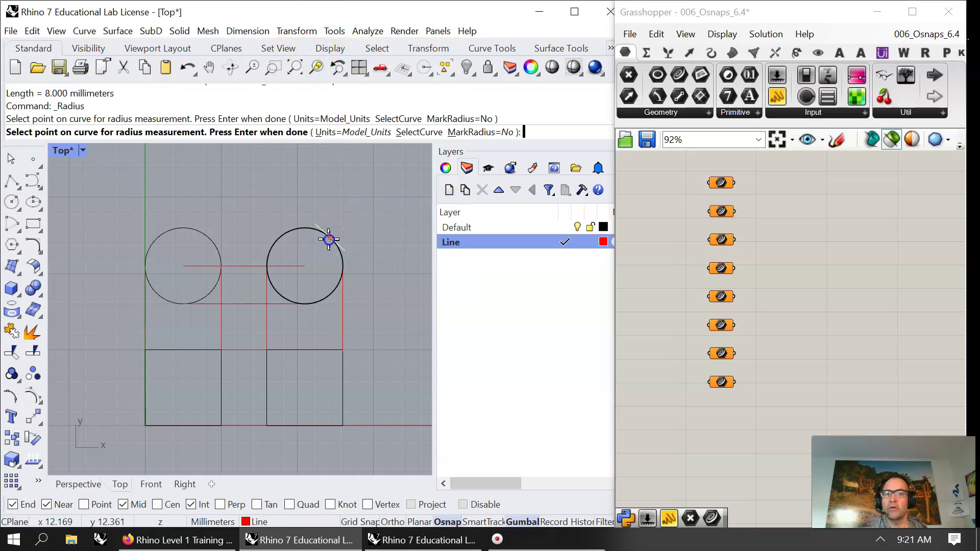
click(333, 229)
right_click(336, 246)
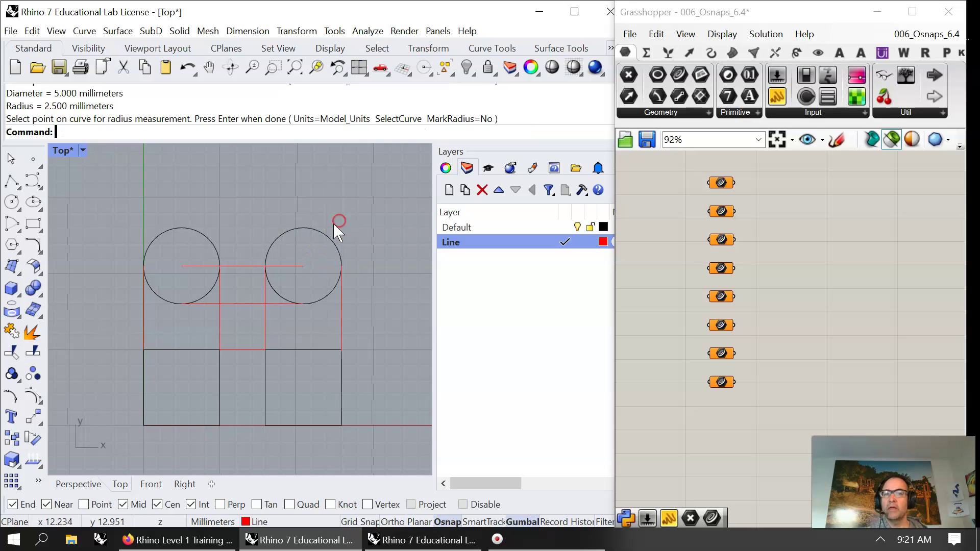
- Repeat the Radius measurement on the right circle, probe the left circle as well, and leave the command
right_click(332, 223)
click(330, 236)
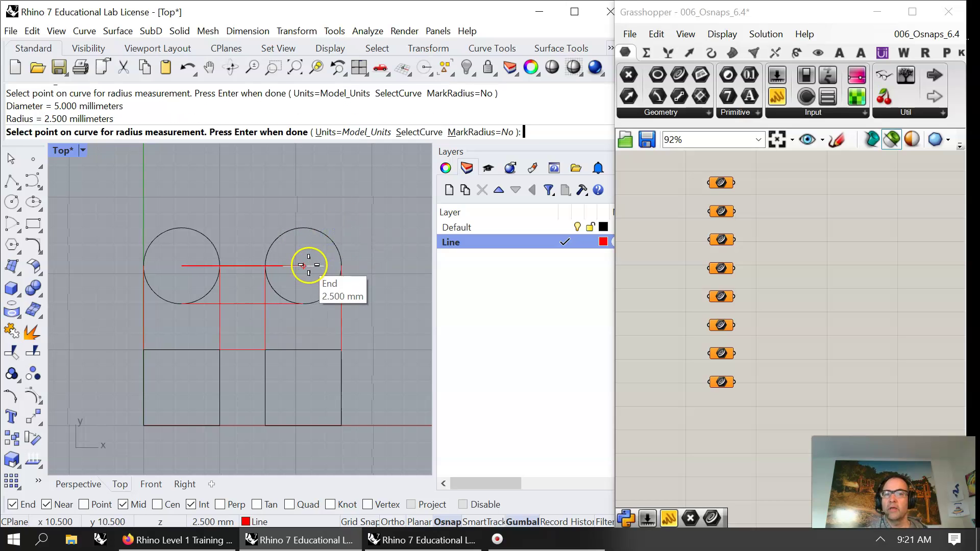
click(308, 264)
click(339, 244)
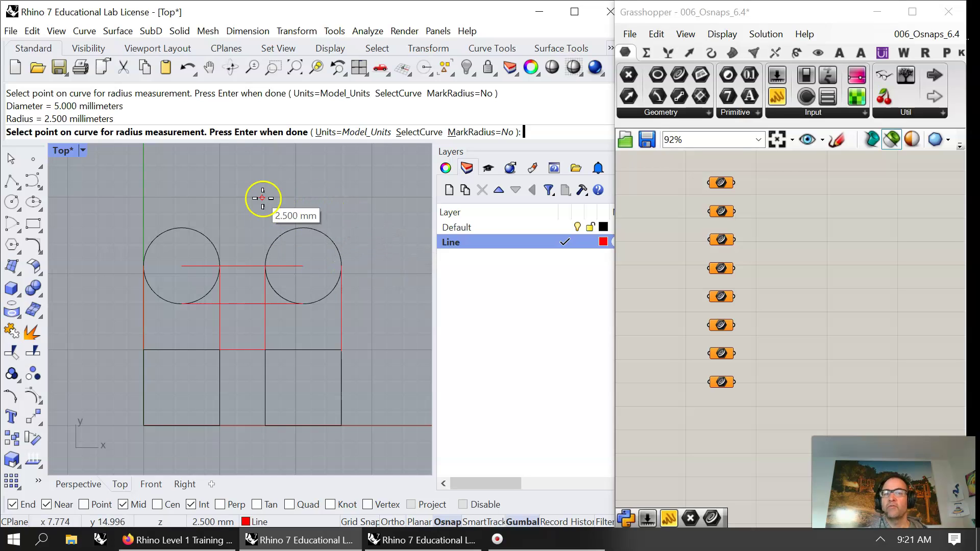
click(215, 239)
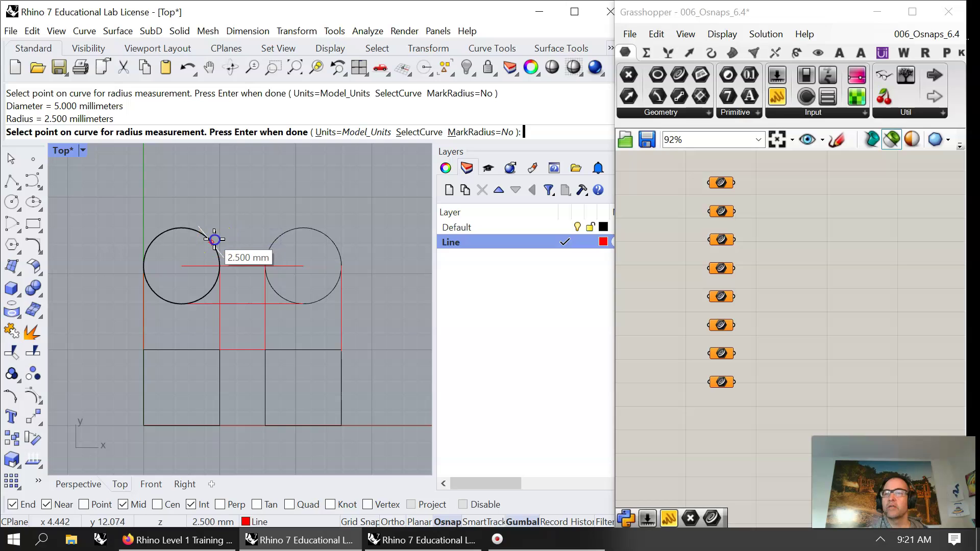
click(237, 198)
right_click(253, 192)
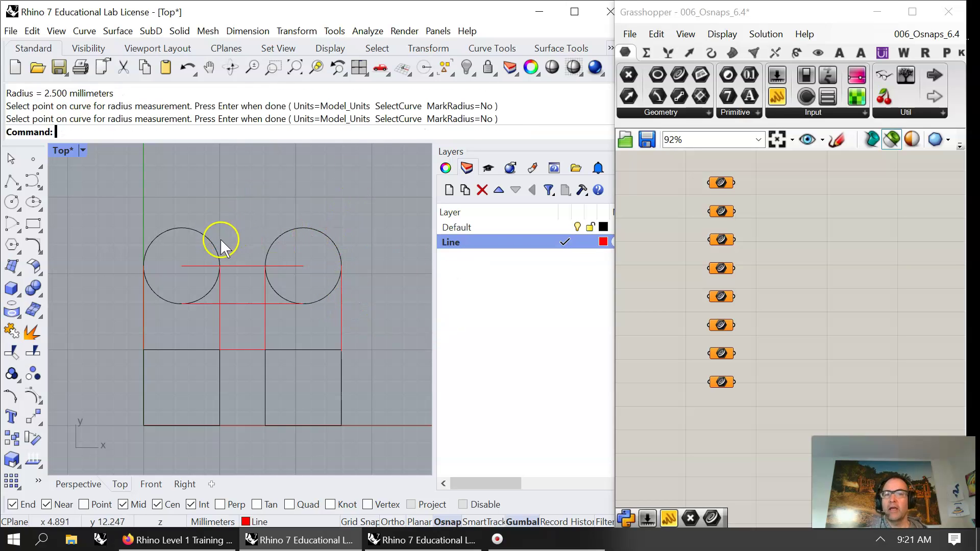
- Assign the left circle to the first Curve parameter in Grasshopper as a single curve
click(206, 239)
click(721, 182)
right_click(724, 183)
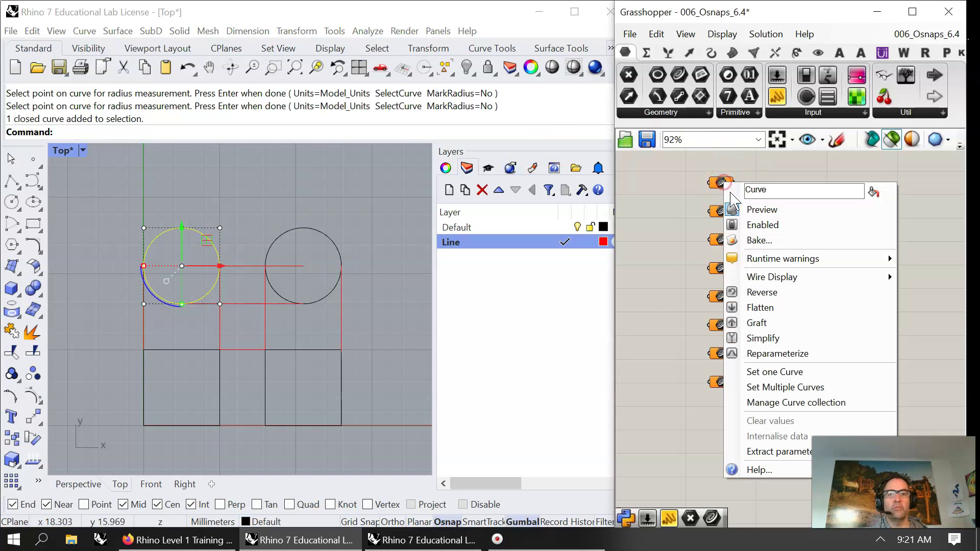
click(774, 372)
click(326, 195)
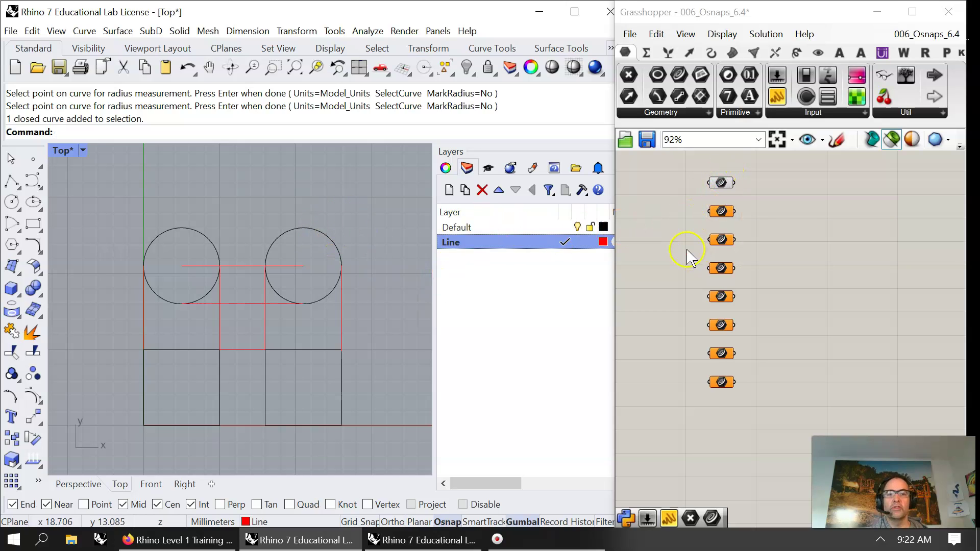
- Widen the Grasshopper window and assign the right circle to the second Curve parameter
right_drag(684, 255, 659, 276)
drag(614, 300, 432, 305)
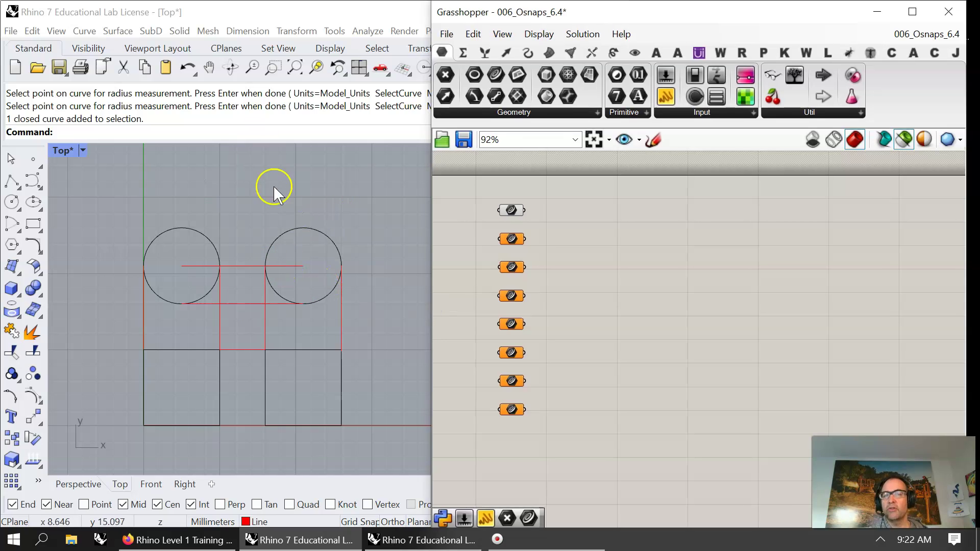
click(315, 229)
right_click(510, 249)
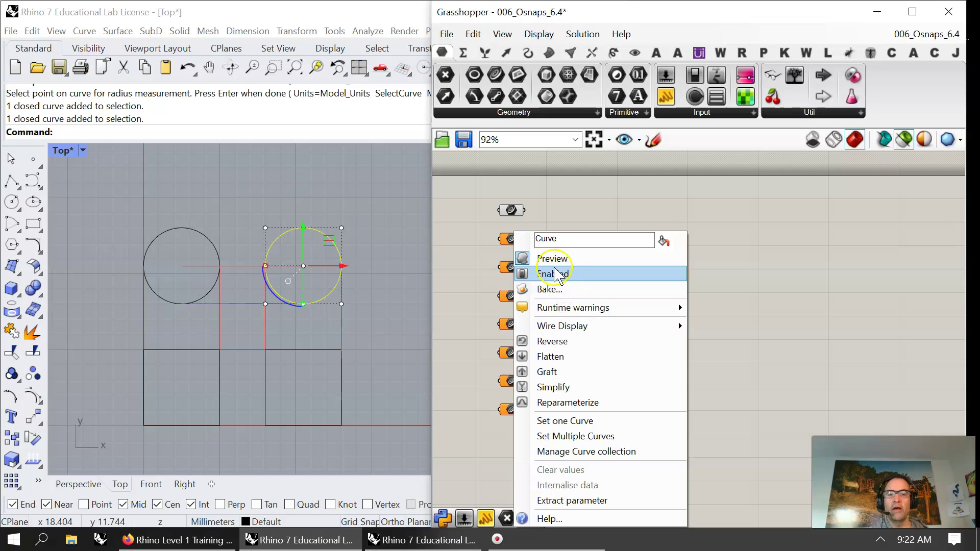
click(566, 421)
click(245, 335)
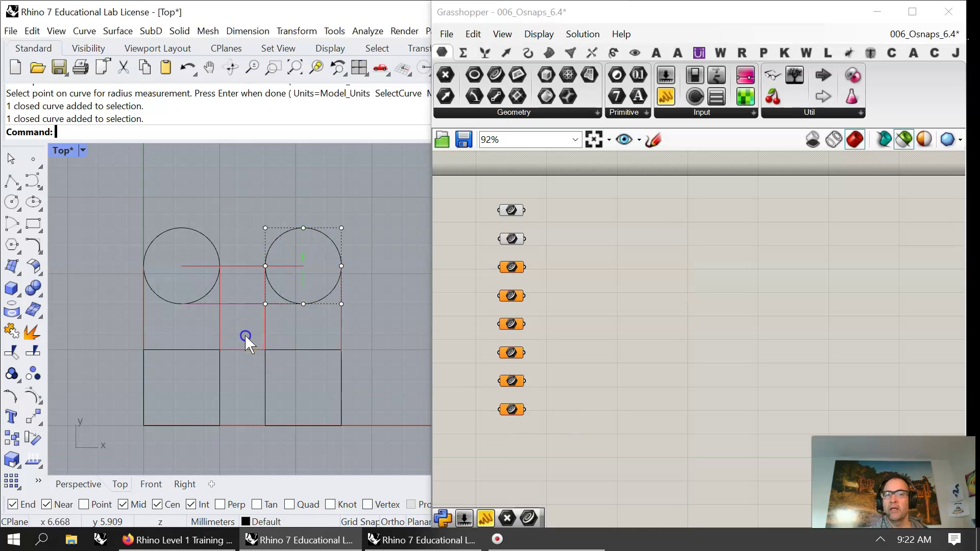
- Assign the left square to the third Curve parameter and the right square to the fourth
click(191, 350)
right_click(521, 274)
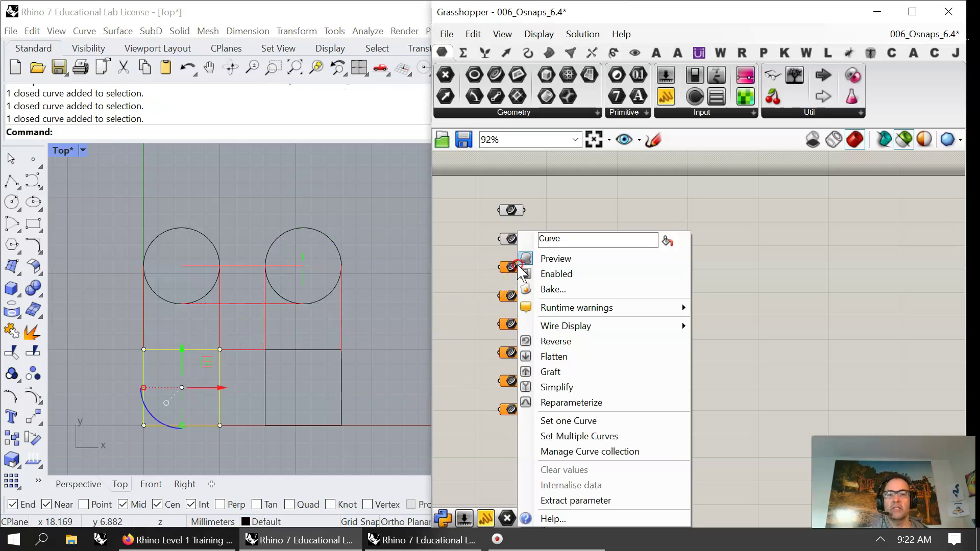
click(565, 420)
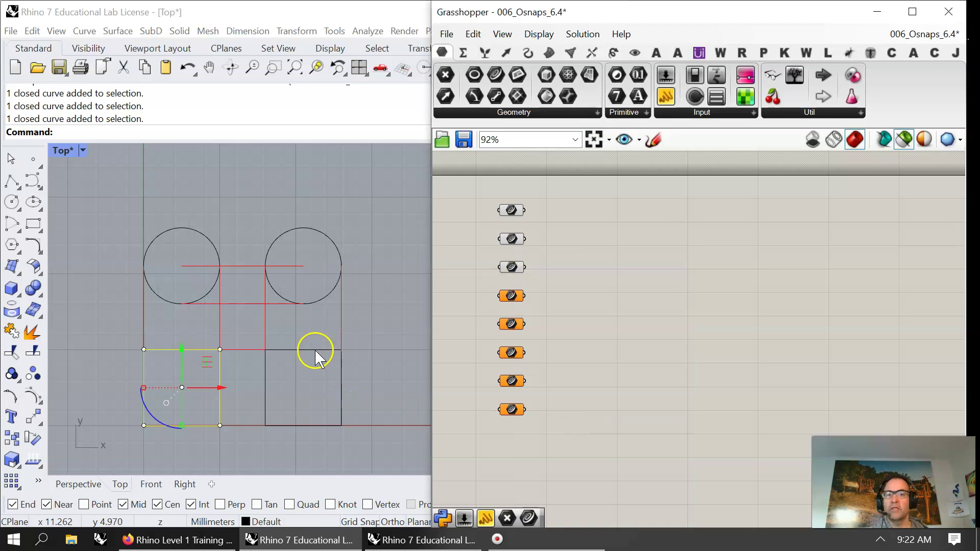
click(315, 350)
right_click(512, 301)
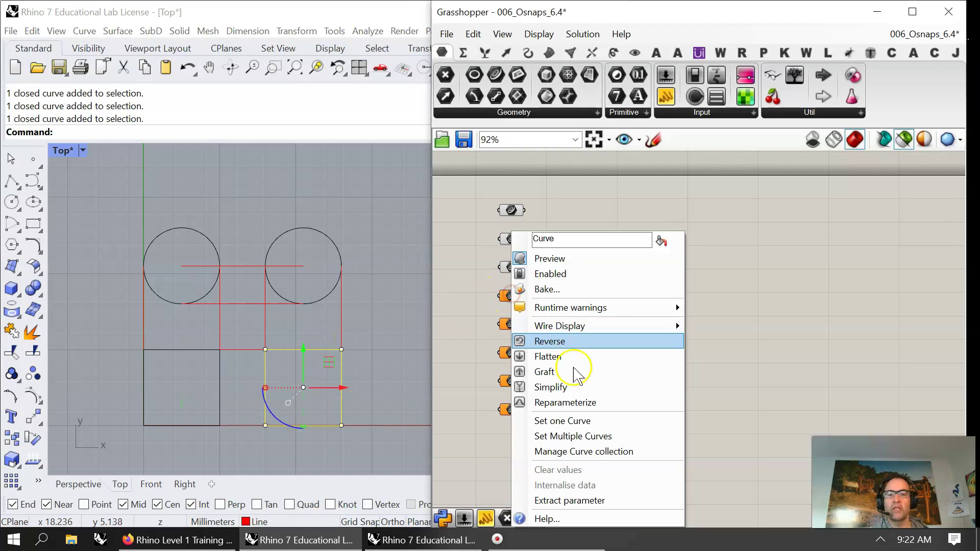
click(560, 420)
- Explode the left square and assign its left edge to the fifth Curve parameter
click(185, 349)
click(32, 332)
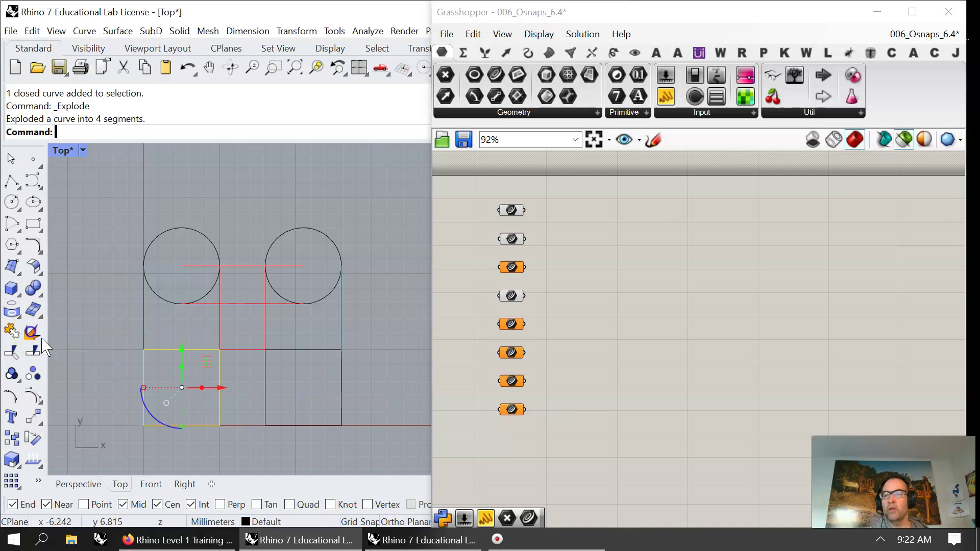
click(144, 392)
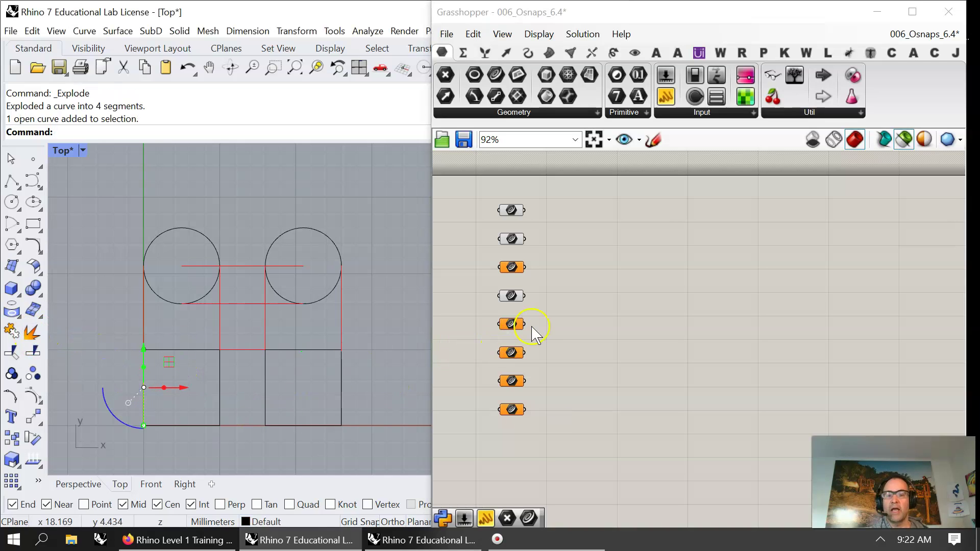
right_click(513, 324)
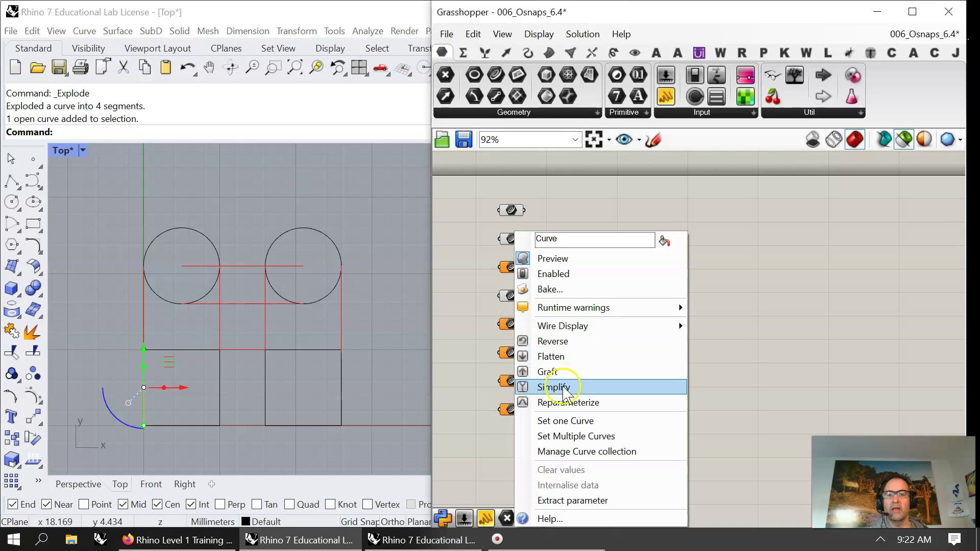
click(564, 419)
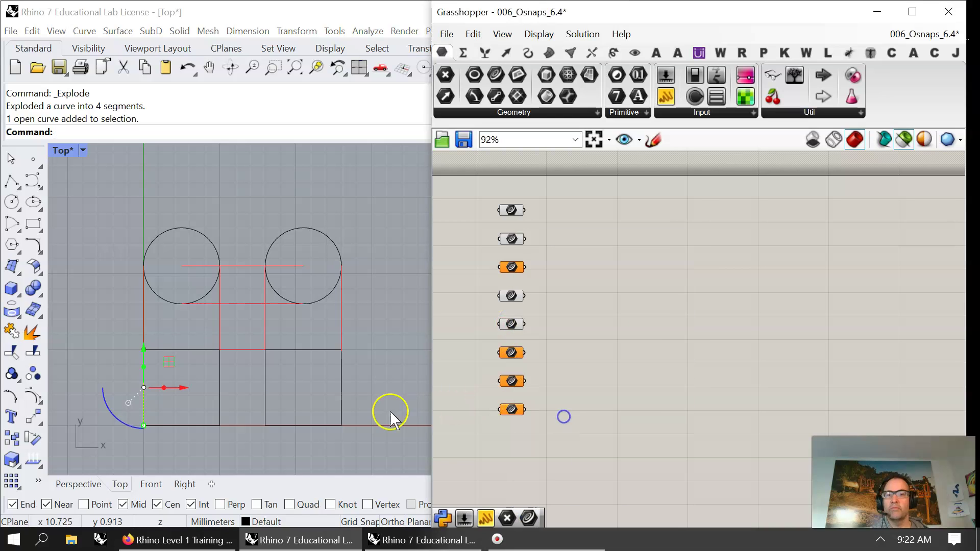
- Explode the right square and assign its right edge to the sixth Curve parameter
click(341, 395)
click(32, 333)
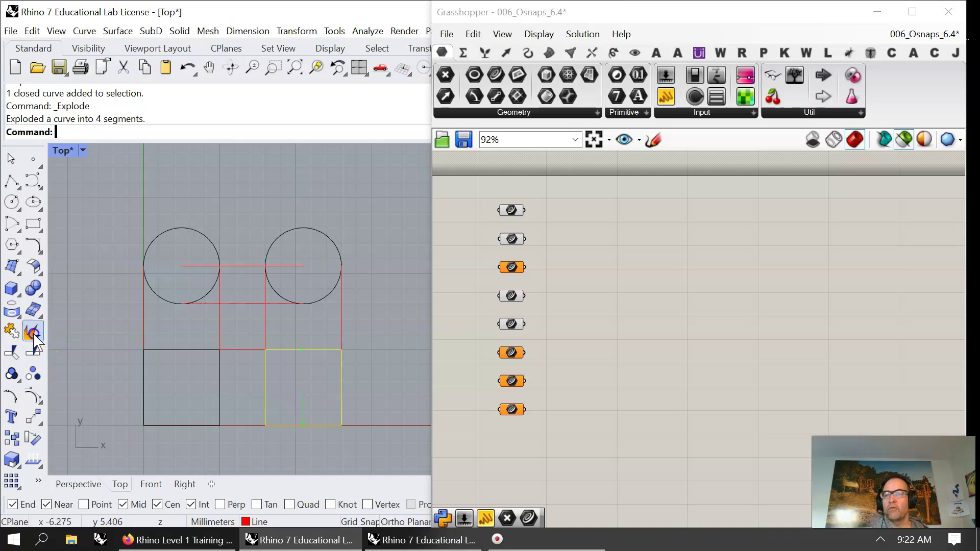
click(340, 384)
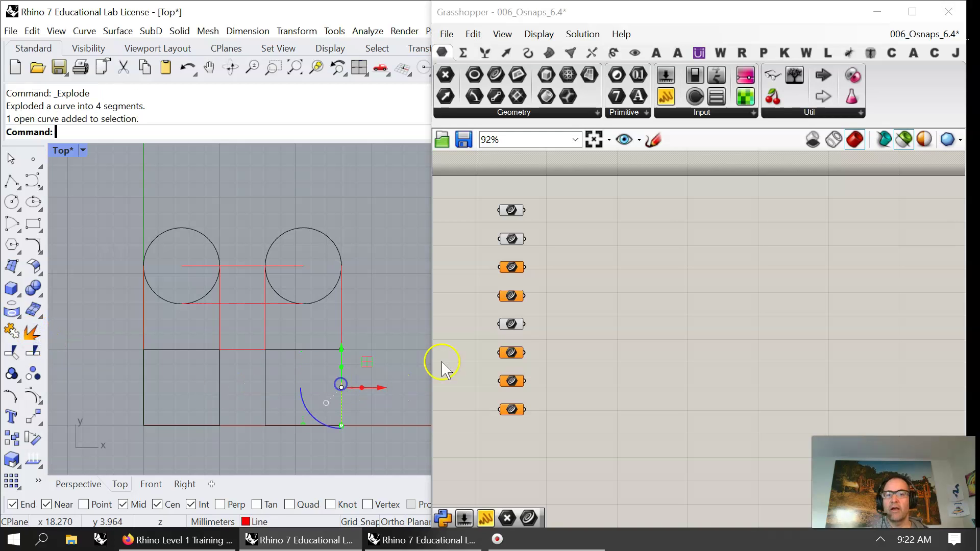
right_click(511, 352)
click(579, 438)
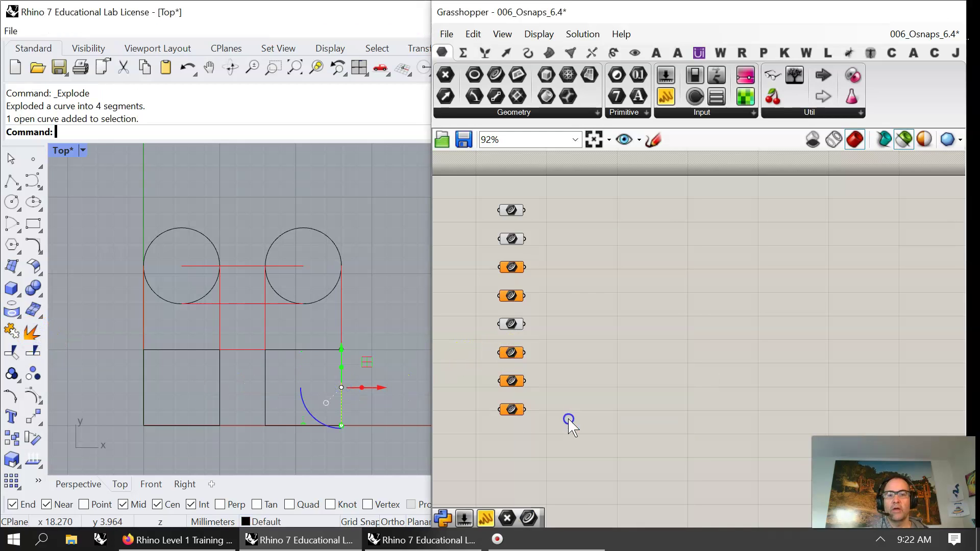
- Join the right square's four edges back into one closed curve and assign it to the fourth Curve parameter
click(512, 299)
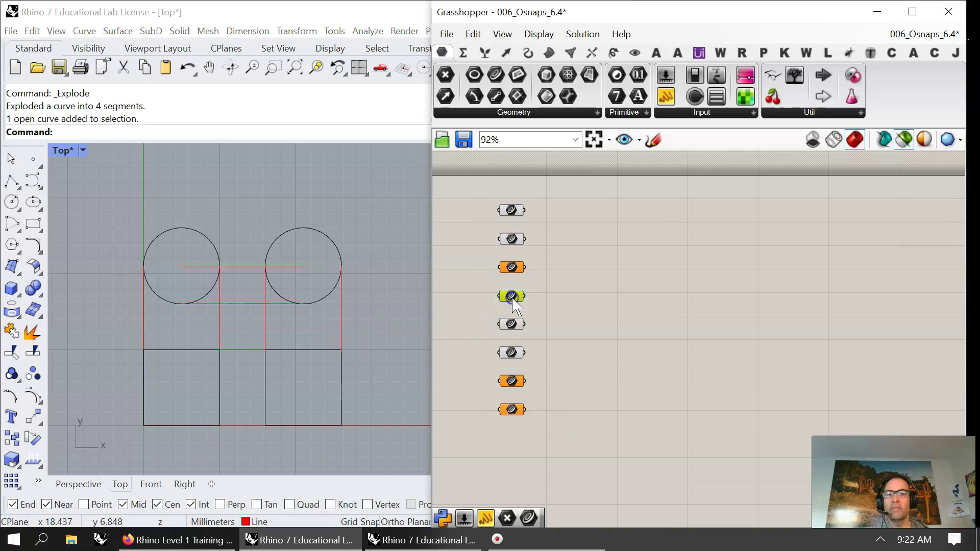
mouse_move(357, 442)
mouse_down()
mouse_move(258, 394)
mouse_move(247, 342)
mouse_move(362, 421)
mouse_move(362, 444)
mouse_up()
click(243, 323)
click(512, 297)
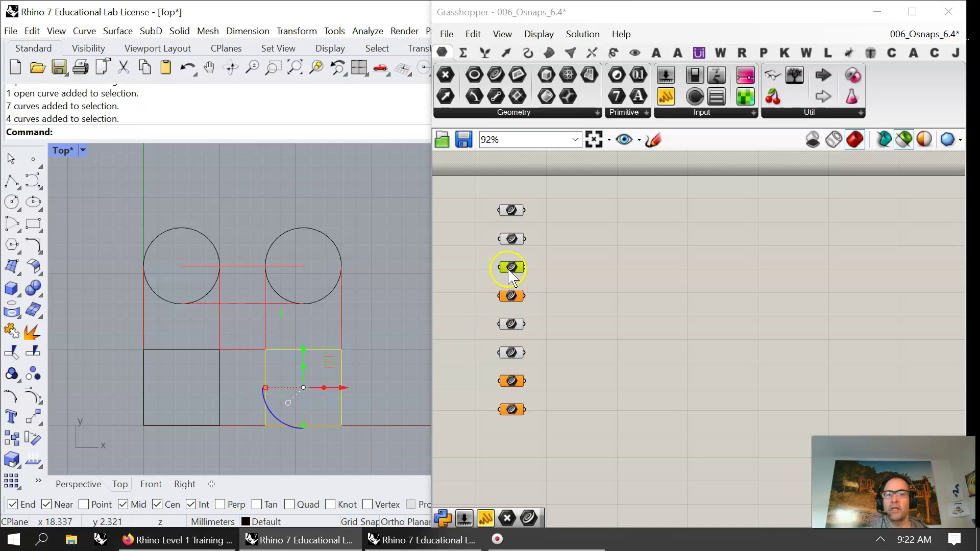
click(11, 352)
click(512, 324)
right_click(512, 296)
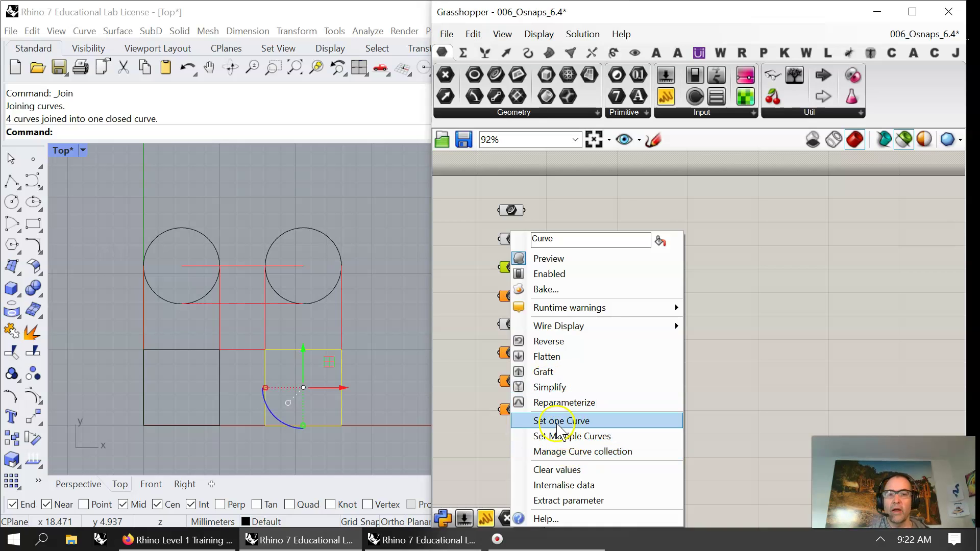
click(557, 424)
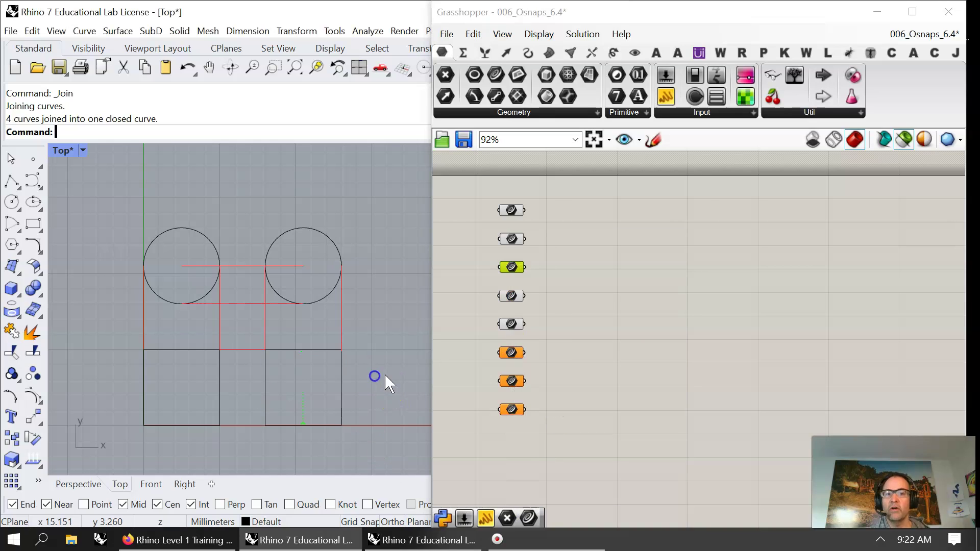
- Reorder the Curve parameters so the right square's is third, the left edge's is fourth and the empty ones sit below
click(511, 327)
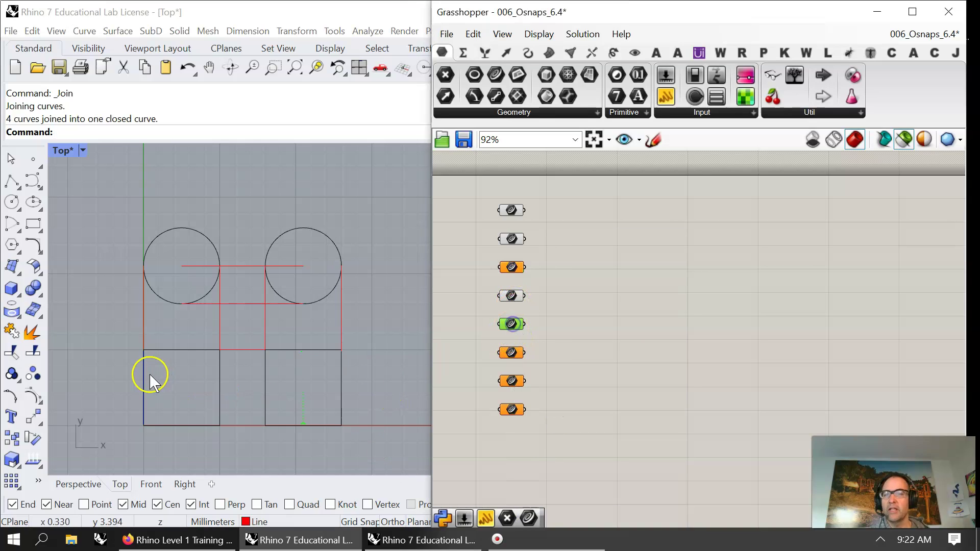
click(505, 272)
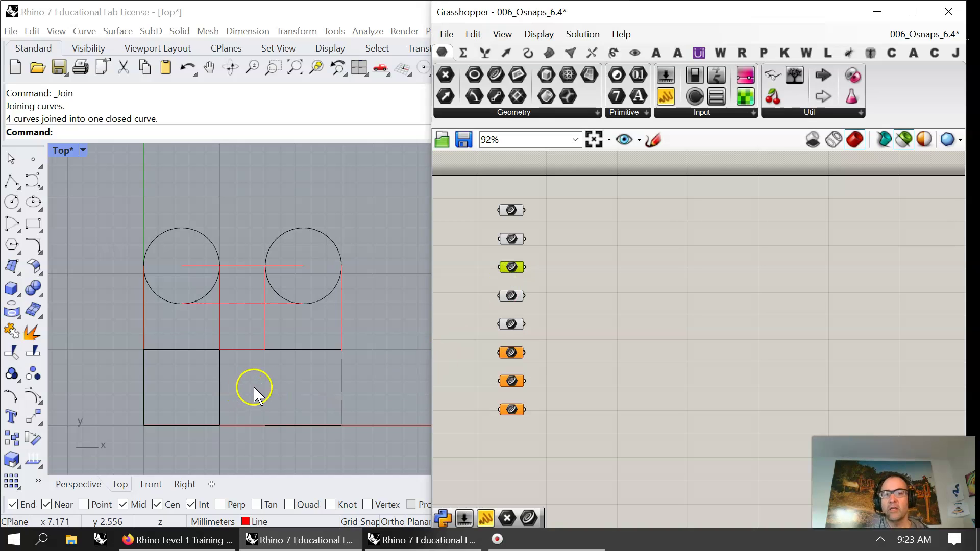
drag(518, 270, 564, 334)
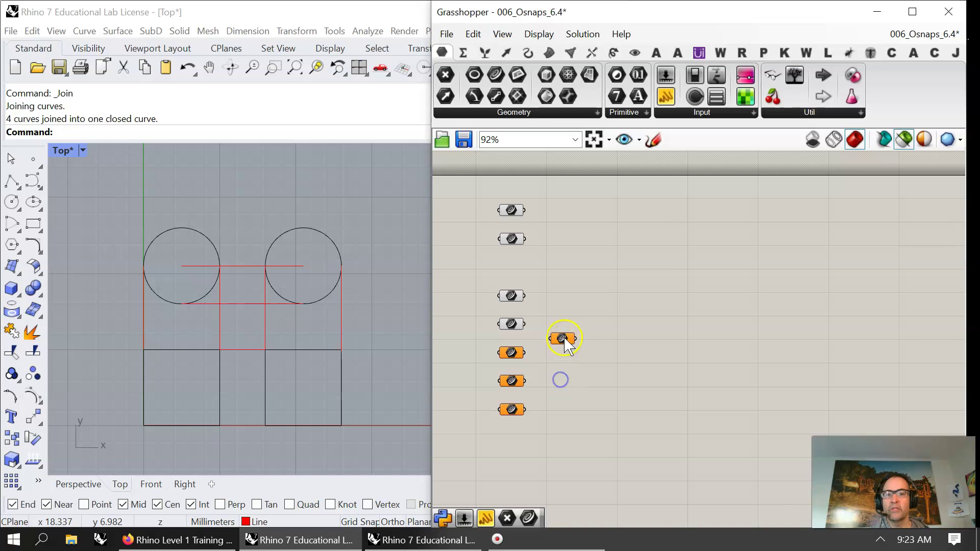
drag(508, 300, 516, 274)
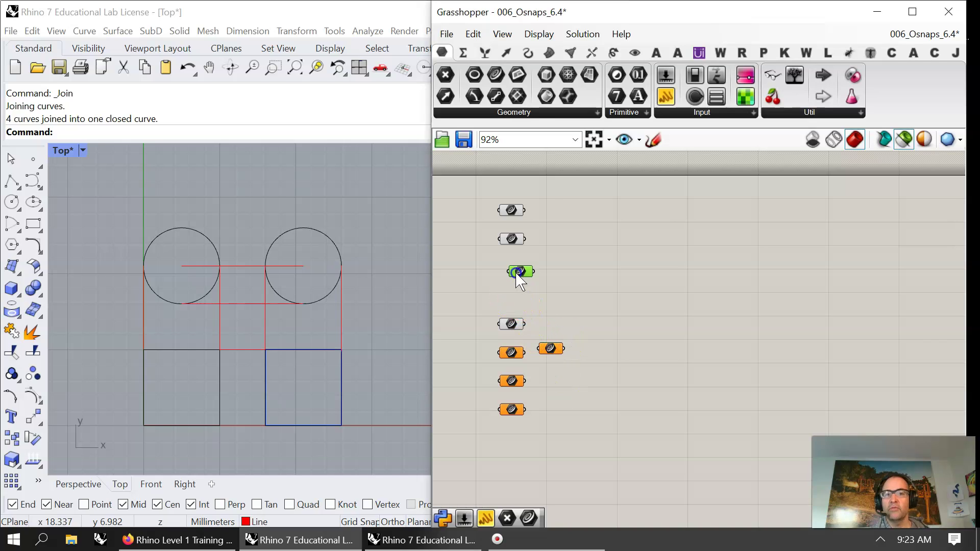
drag(509, 331, 508, 294)
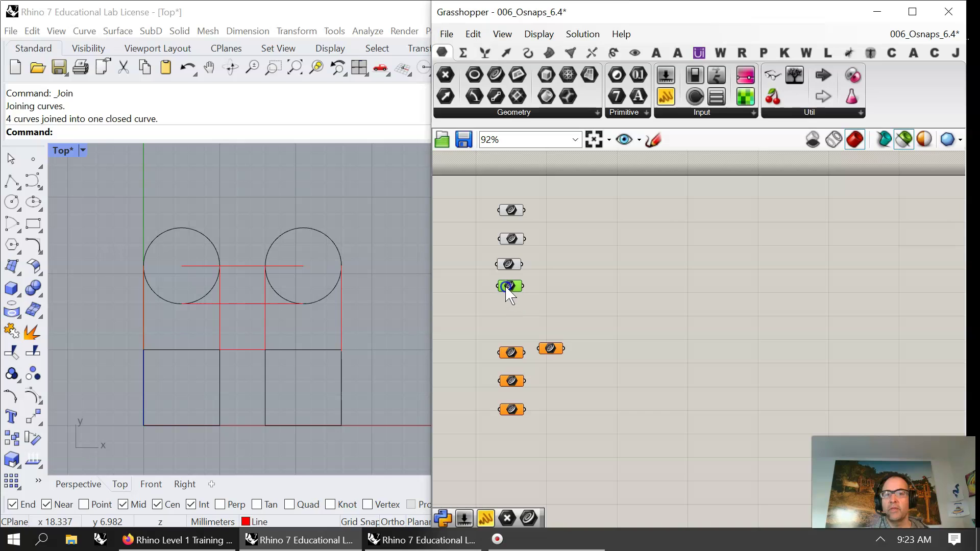
drag(550, 352, 510, 329)
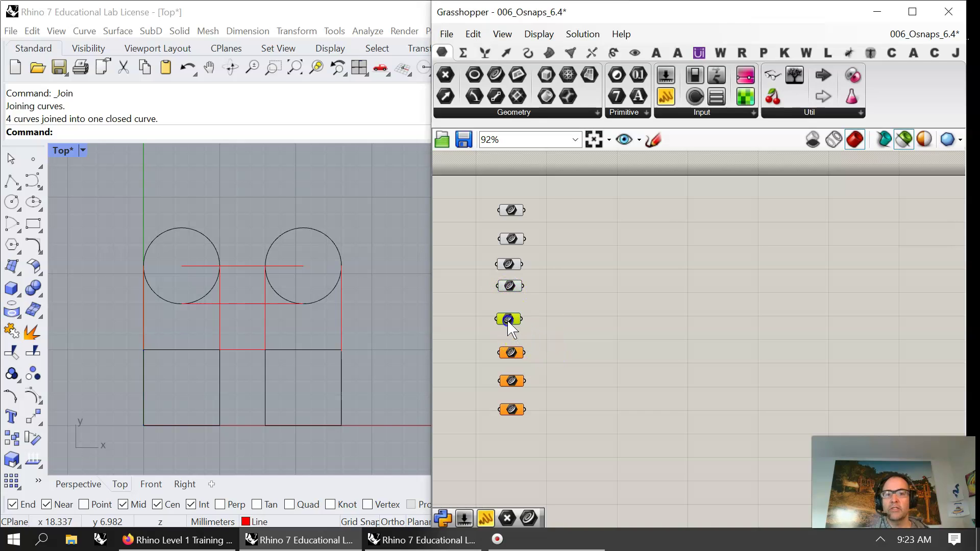
drag(505, 292, 515, 292)
- Offset the lower Curve parameters sideways into their own group and delete the surplus empty one at its end
drag(524, 405, 545, 305)
click(571, 485)
click(546, 417)
key(Delete)
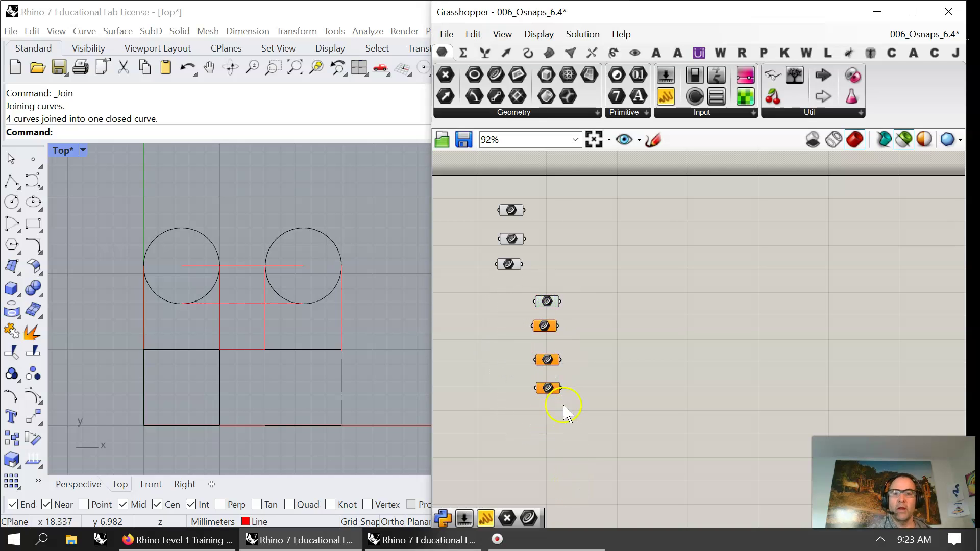
- Assign the left square's top, right and bottom edges in order to the three empty Curve parameters
click(179, 351)
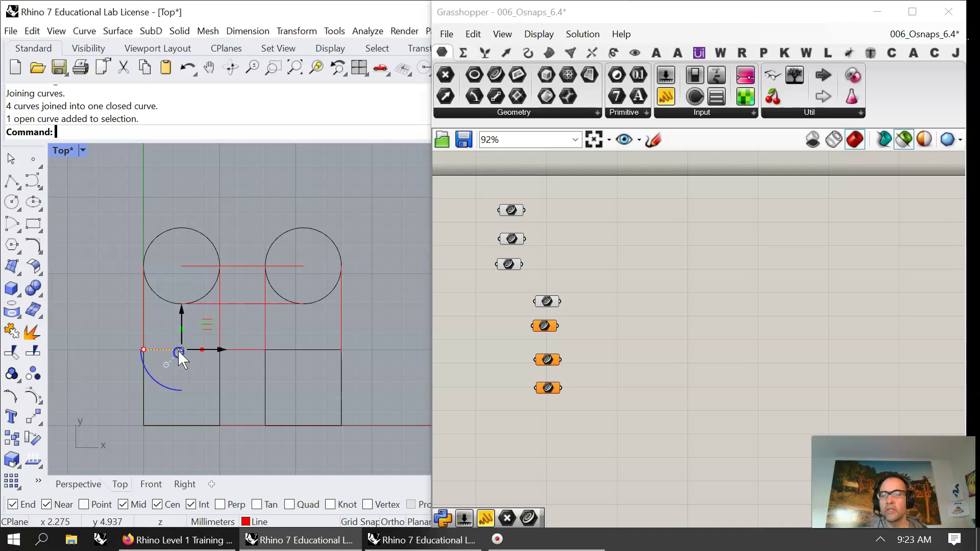
drag(544, 330, 559, 335)
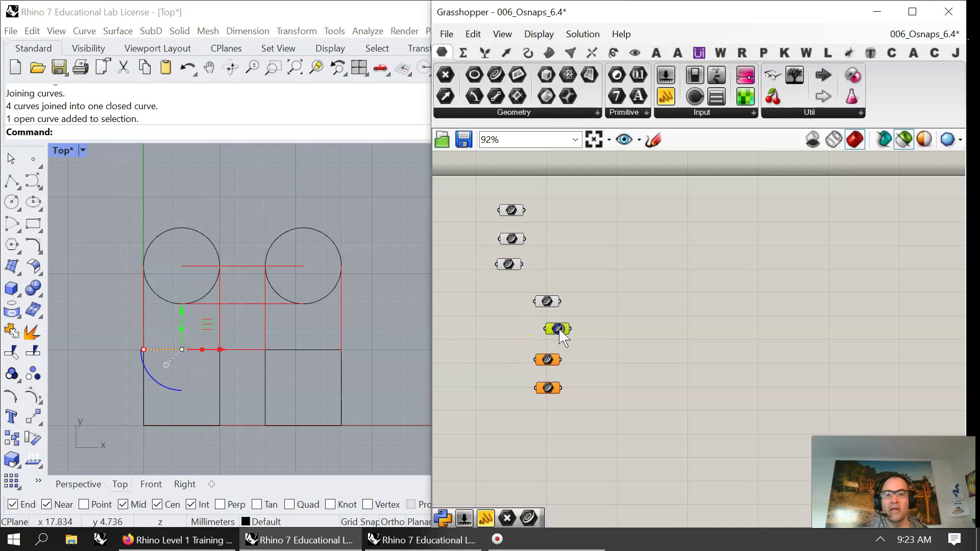
right_click(563, 329)
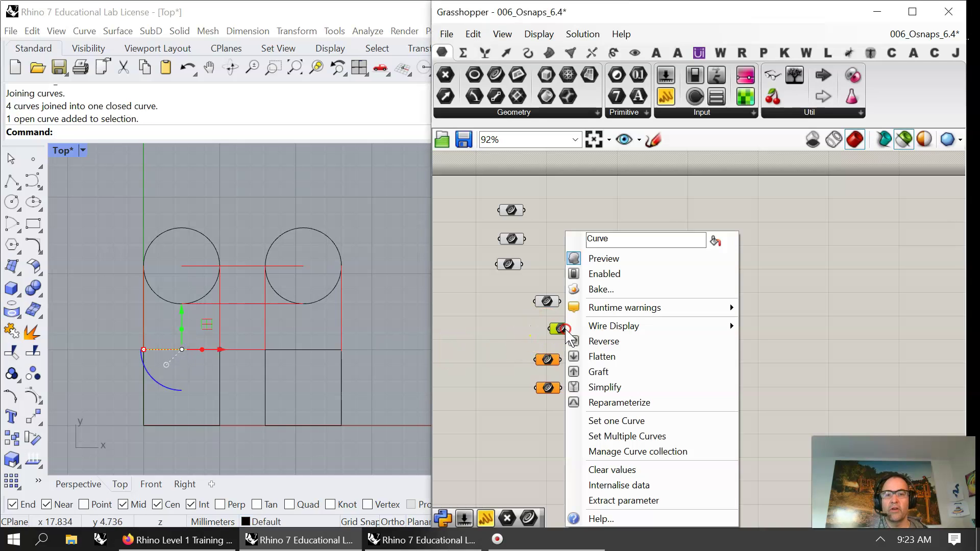
click(611, 420)
click(221, 392)
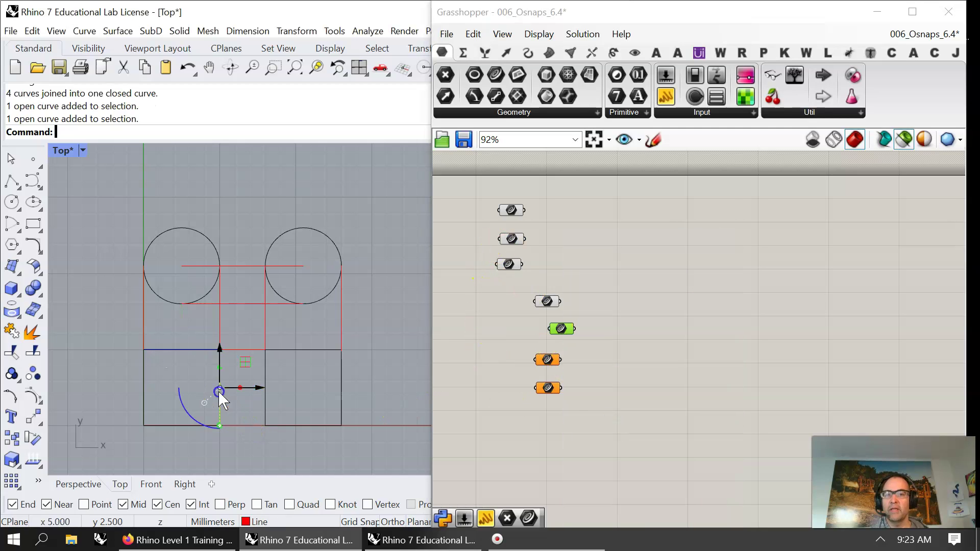
right_click(546, 360)
click(609, 421)
click(176, 430)
click(540, 394)
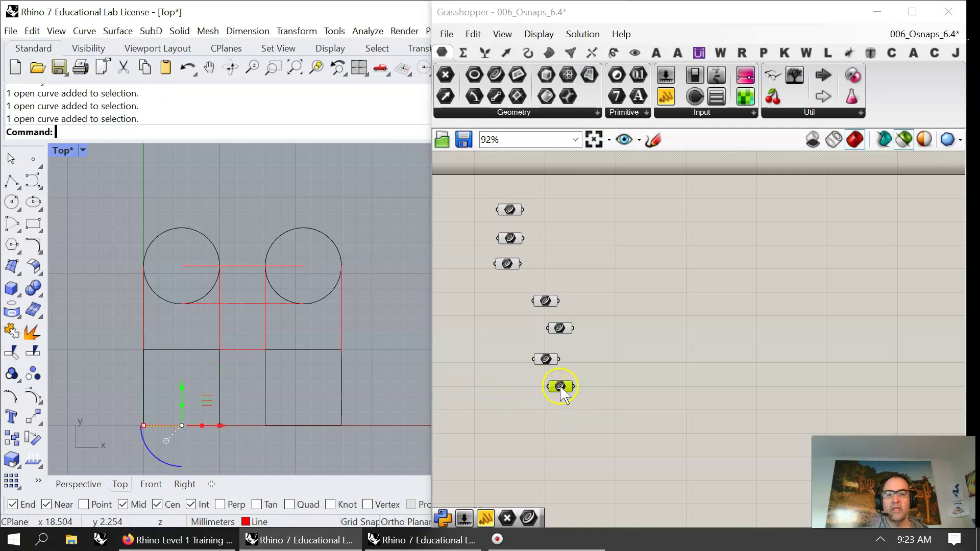
right_click(561, 394)
click(607, 419)
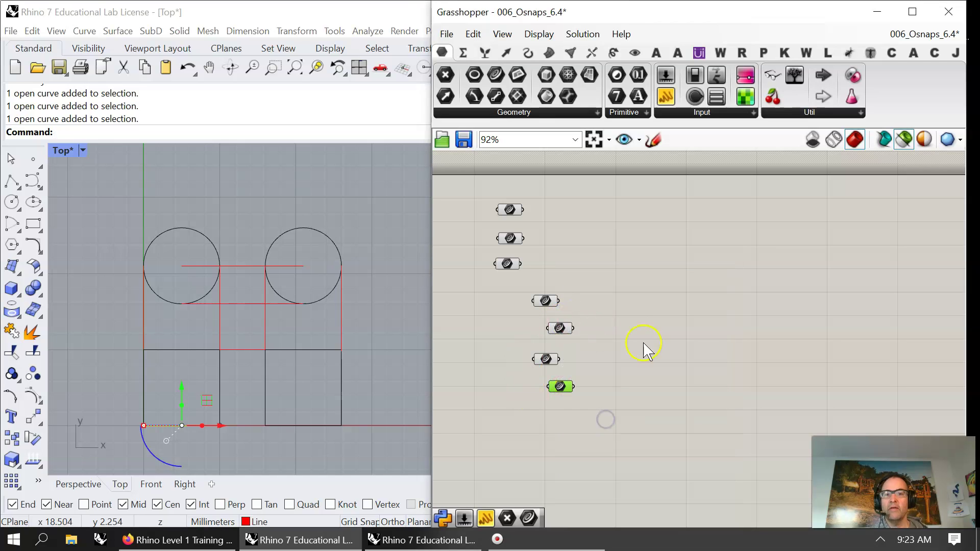
- Delete all the red lines drawn between the circles and squares in the Top view
click(304, 321)
drag(392, 309, 94, 317)
key(Delete)
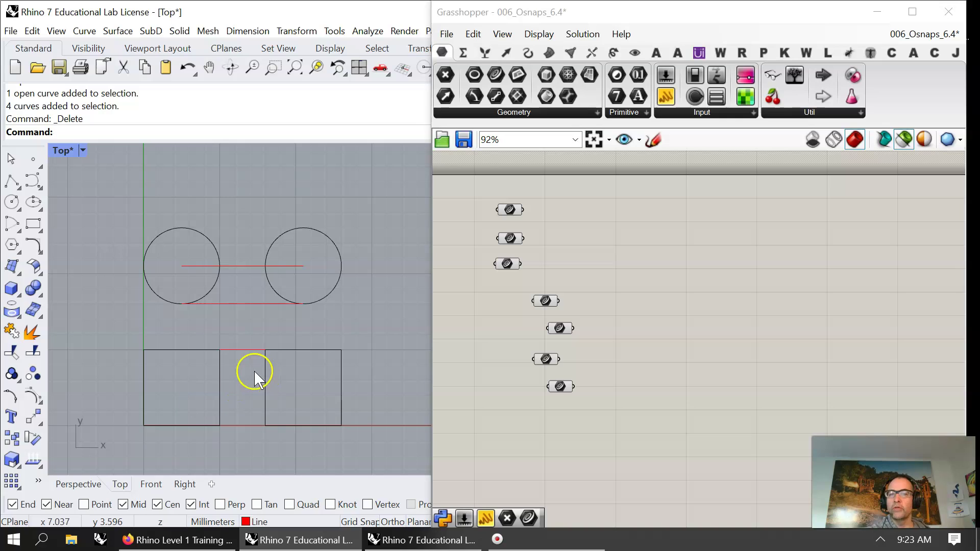
drag(226, 253, 225, 257)
key(Delete)
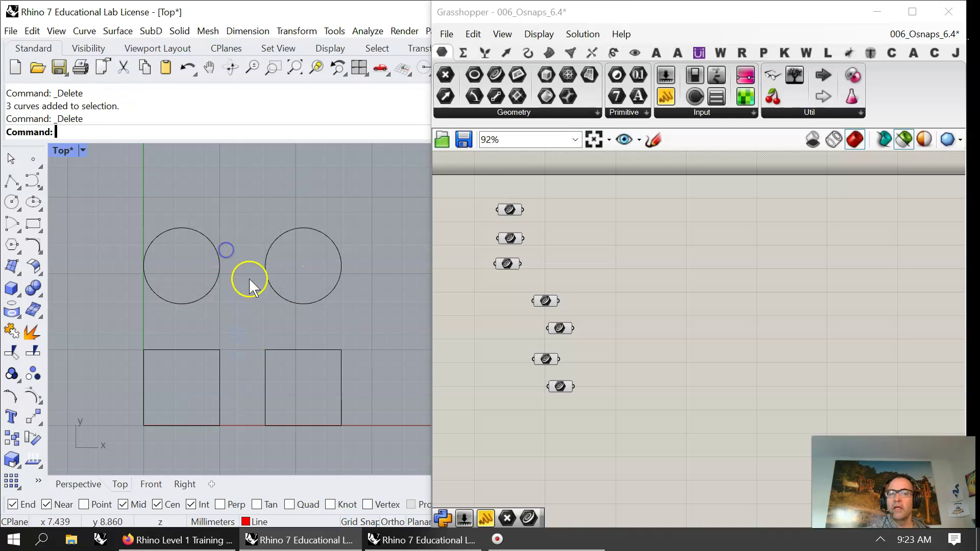
- Add an Area component and connect the left circle's Curve parameter to its Geometry input
click(513, 209)
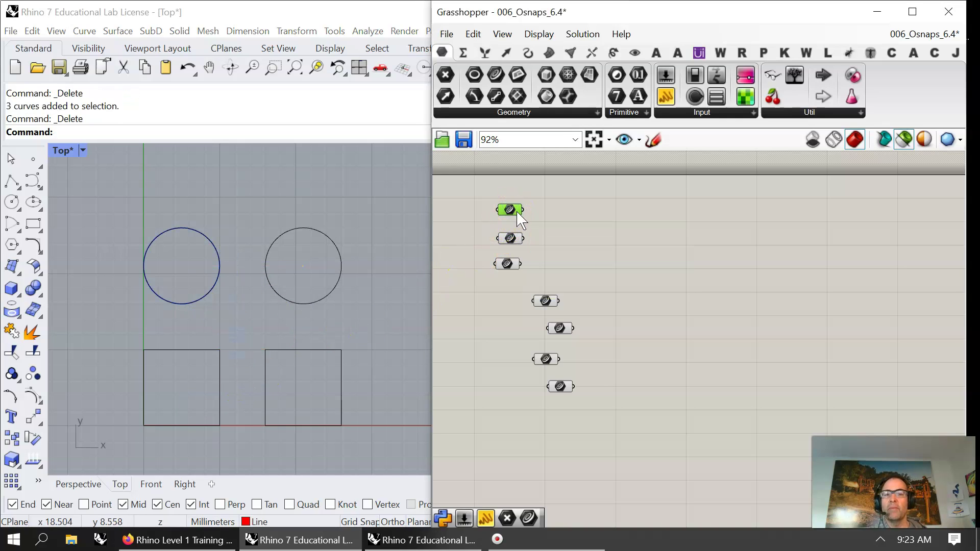
click(549, 52)
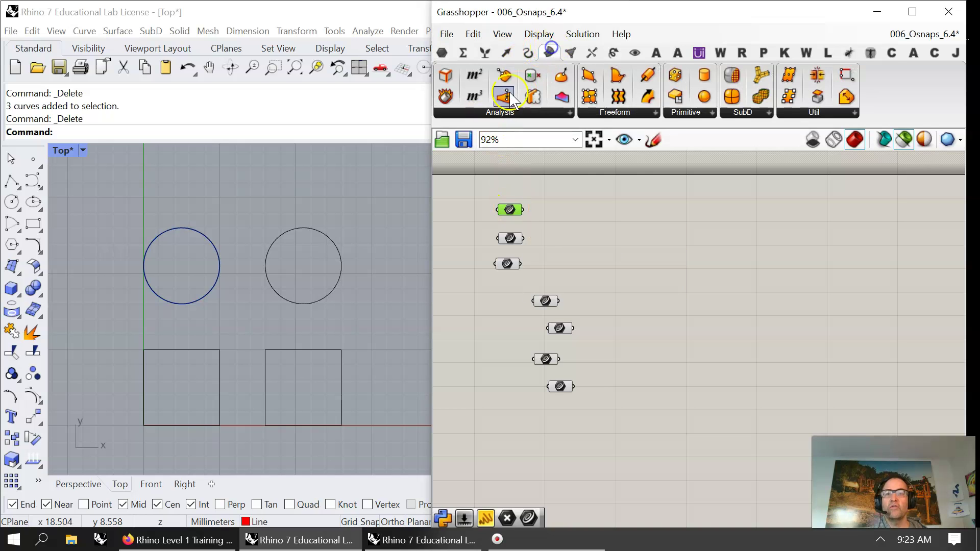
drag(475, 85, 635, 210)
mouse_move(522, 210)
mouse_down()
mouse_move(628, 209)
mouse_move(593, 217)
mouse_up()
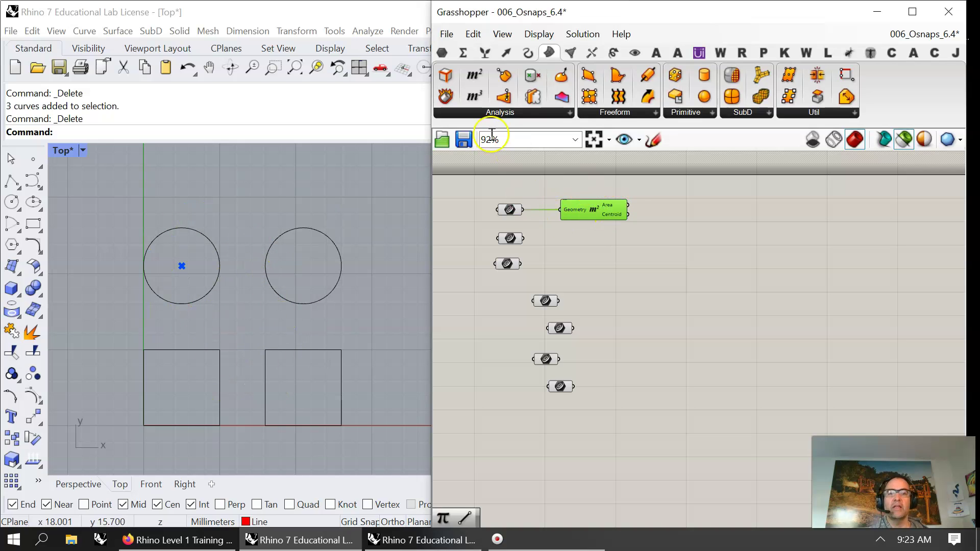
- Add two Panels and connect them to the Area component's Area and Centroid outputs
click(442, 53)
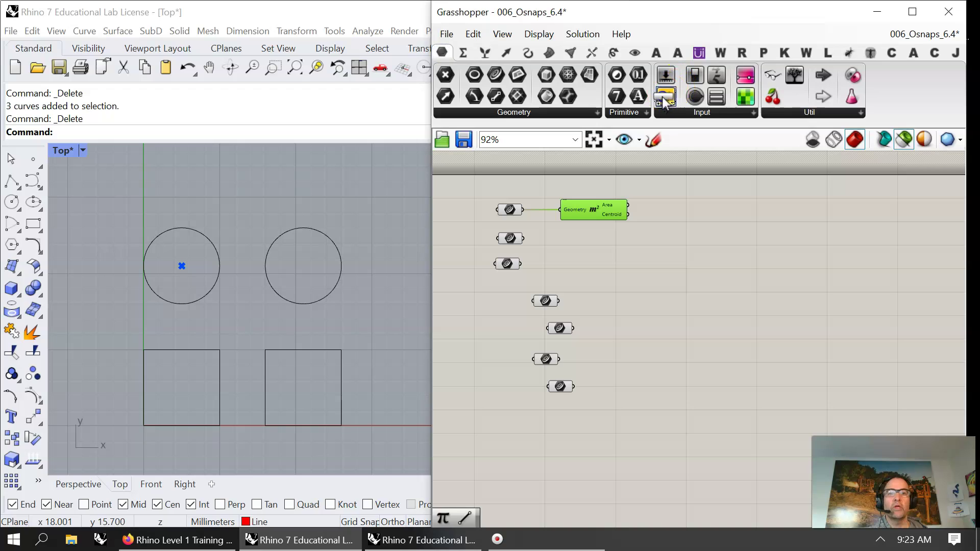
drag(663, 98, 704, 205)
drag(631, 209, 676, 196)
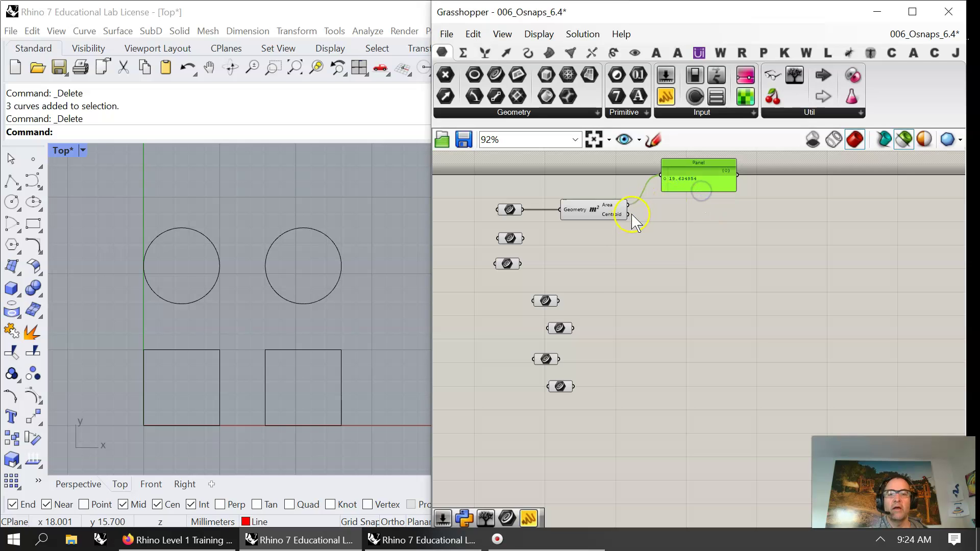
drag(693, 189, 697, 198)
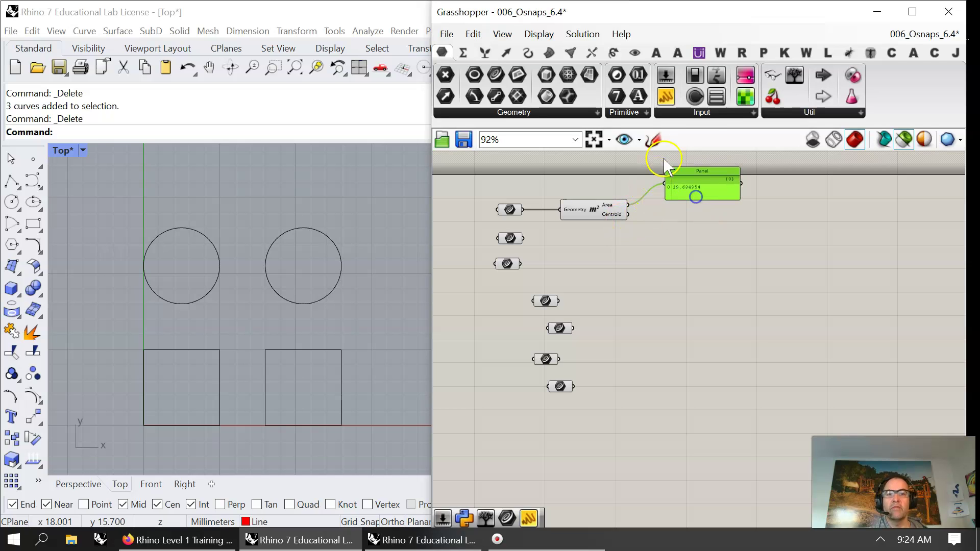
click(701, 220)
drag(666, 96, 797, 221)
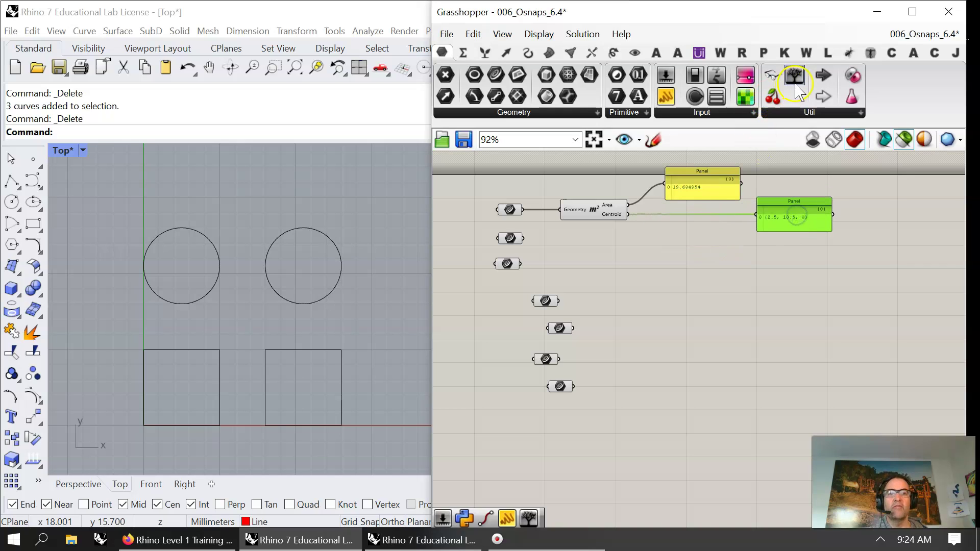
- Add a Param Viewer beneath the Centroid panel and connect the Area component's Centroid output to it
drag(794, 76, 800, 265)
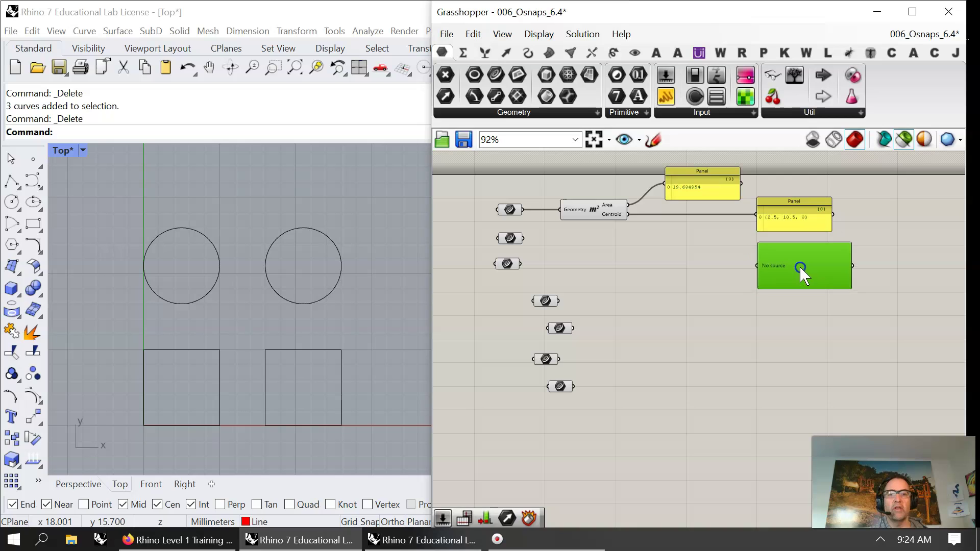
drag(628, 215, 752, 265)
click(786, 268)
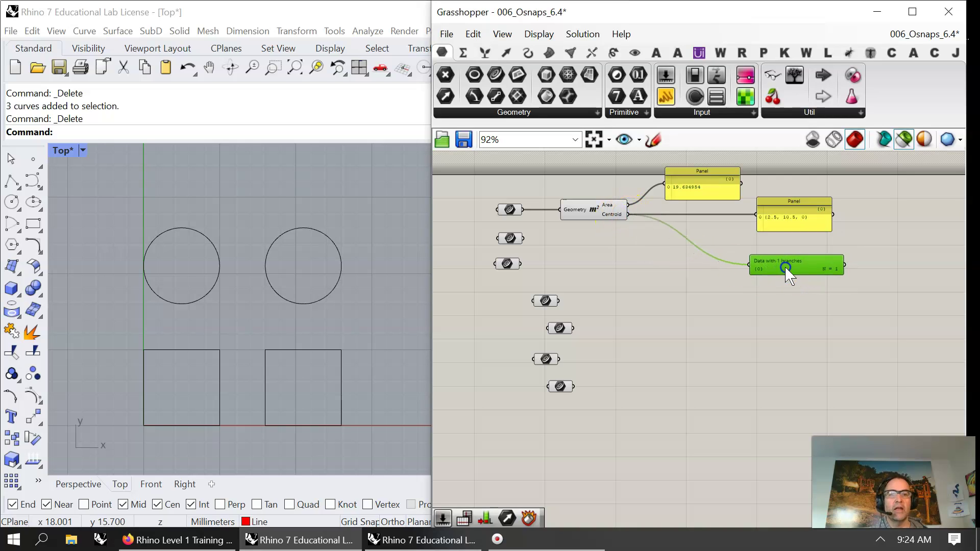
- Show the Param Viewer's data with Draw Tree, switching it back to the text list
scroll(786, 268, up, 4)
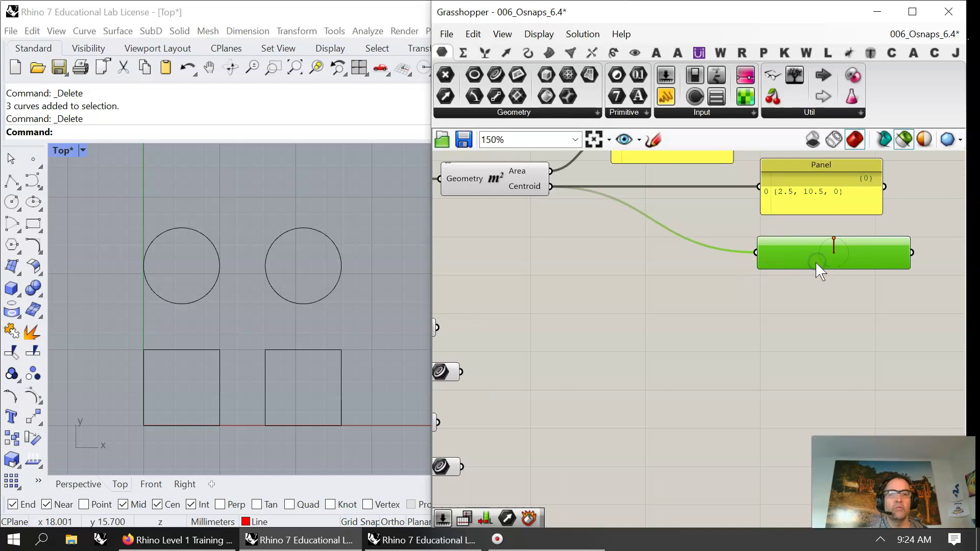
right_click(835, 250)
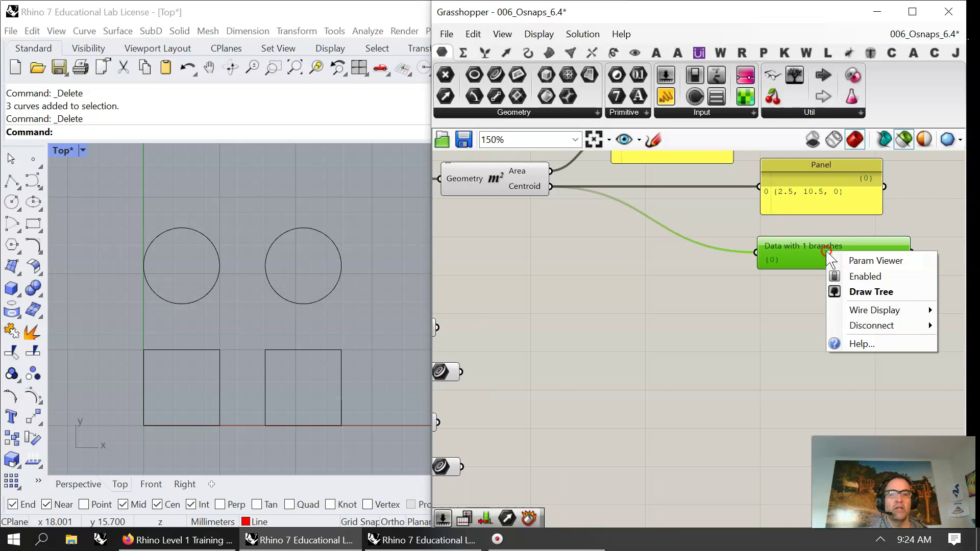
click(855, 295)
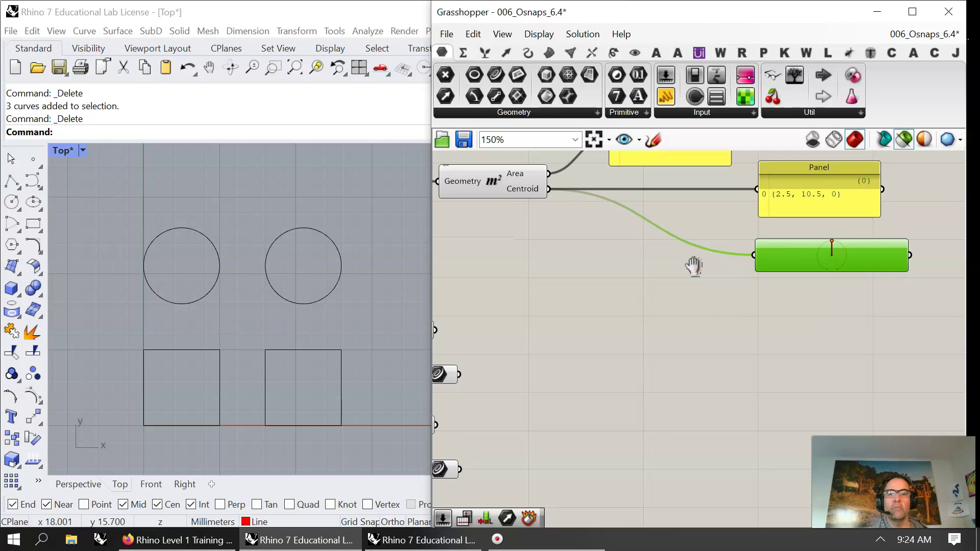
scroll(730, 327, down, 4)
right_click(802, 320)
click(824, 360)
drag(807, 318, 811, 313)
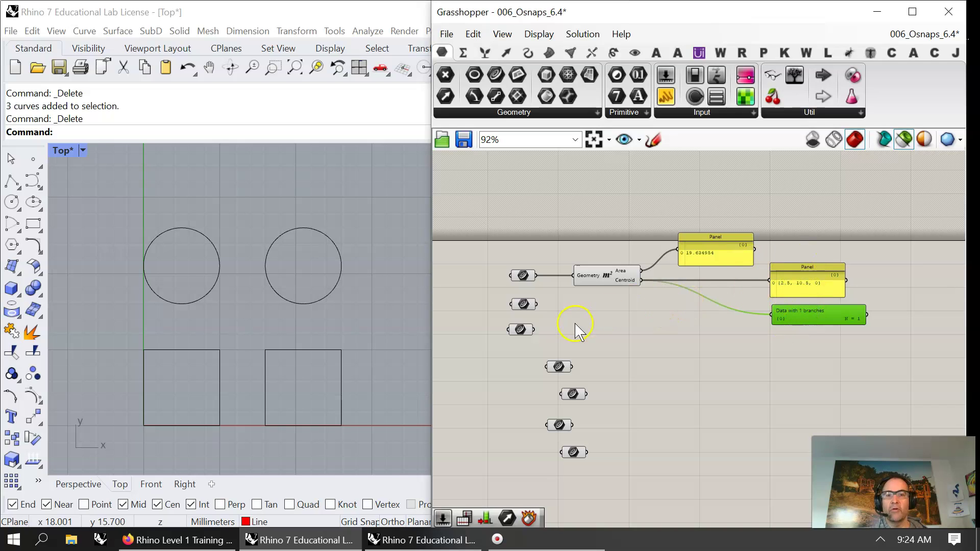
- Duplicate the Area component below the original and connect the right circle's Curve parameter to its Geometry input
click(608, 278)
alt+drag(612, 283, 602, 318)
click(524, 305)
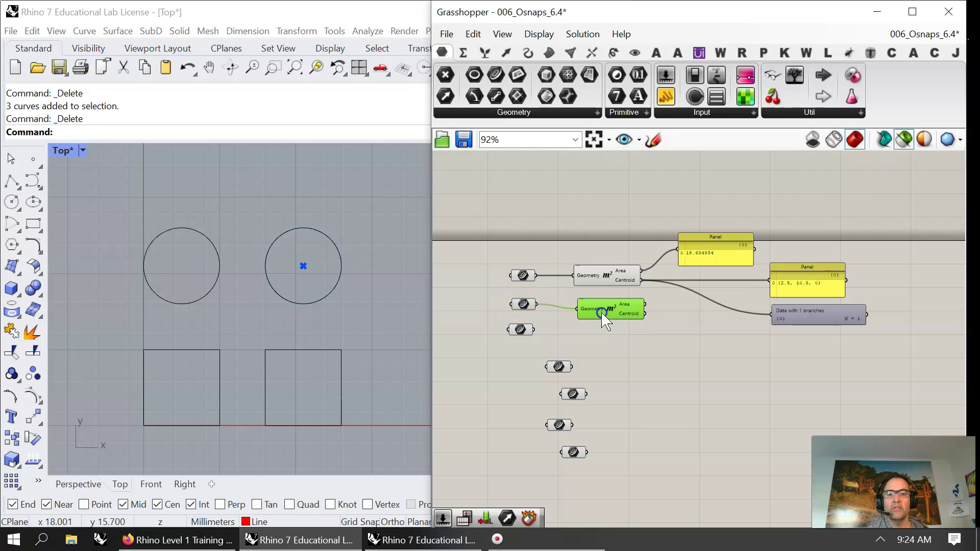
- Add a Line component with the left circle's centroid as Start Point and the right circle's centroid as End Point
click(527, 53)
click(528, 54)
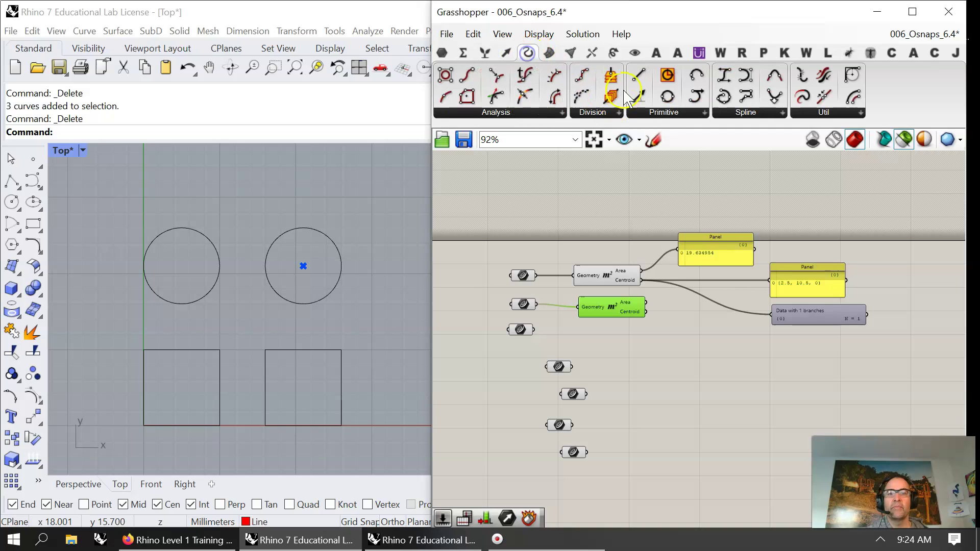
drag(639, 75, 701, 332)
drag(641, 280, 719, 332)
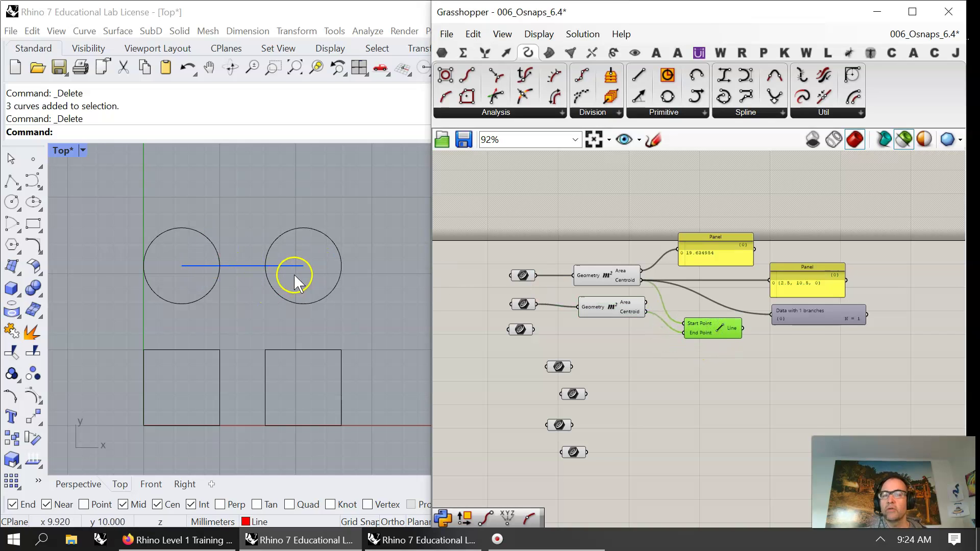
- Move the right circle up and to the right in the Top view and check which circles the connected Curve parameters reference
click(336, 285)
drag(306, 239, 387, 298)
drag(344, 255, 331, 182)
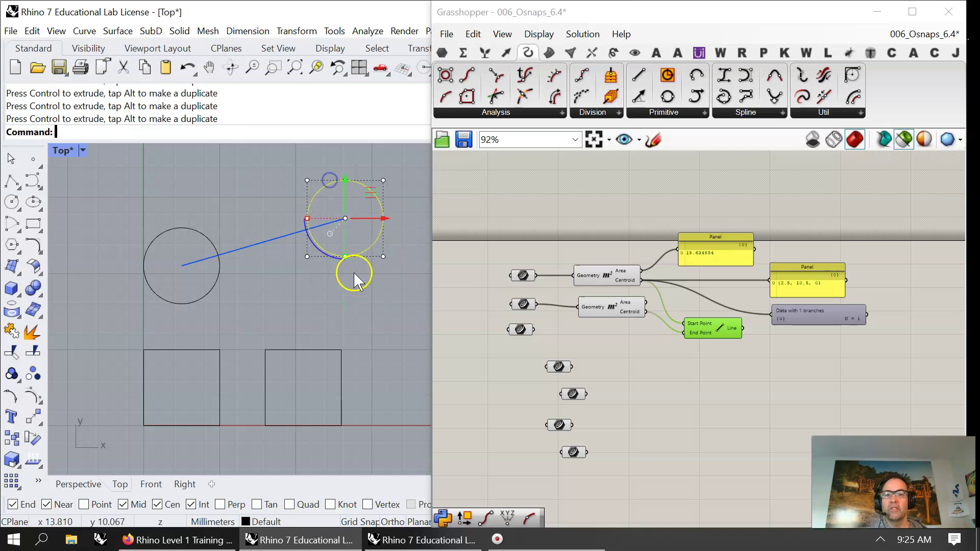
click(613, 278)
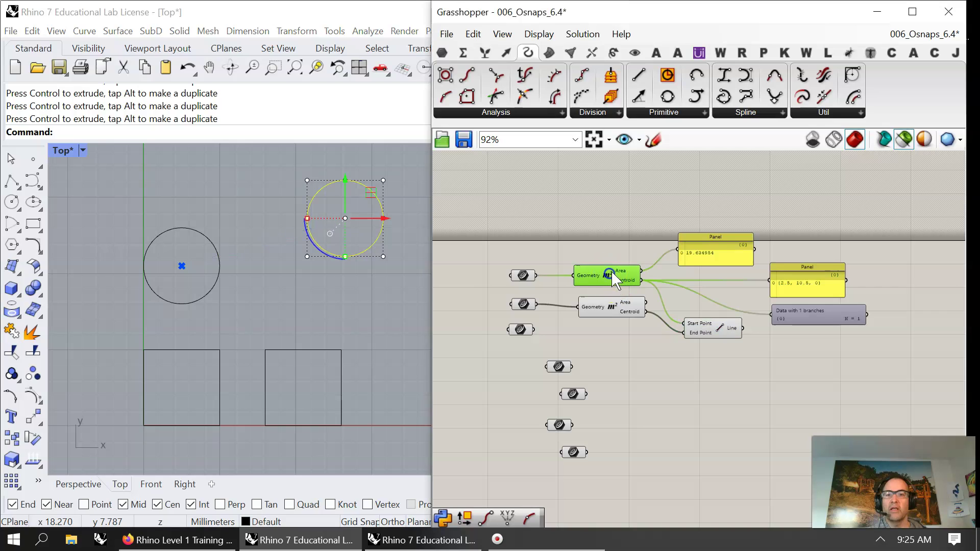
click(524, 276)
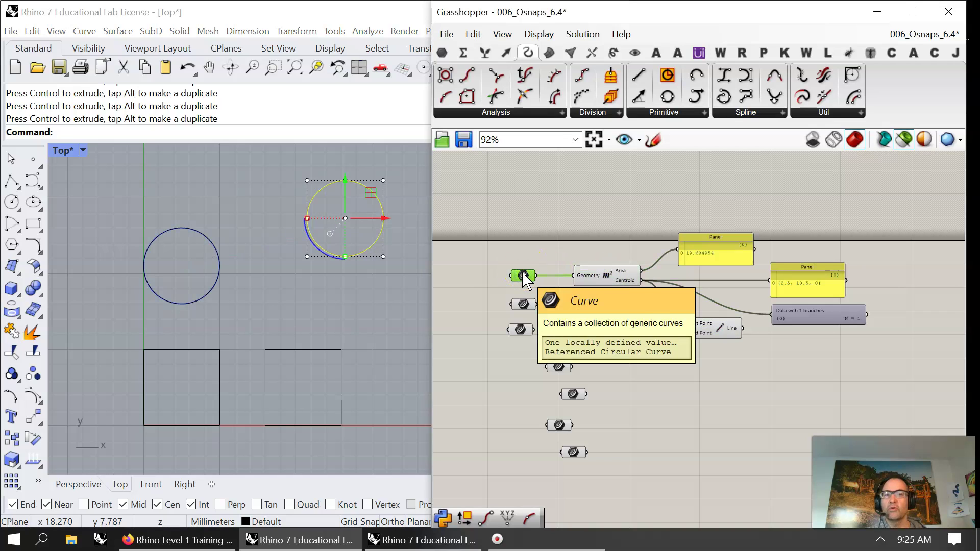
click(518, 306)
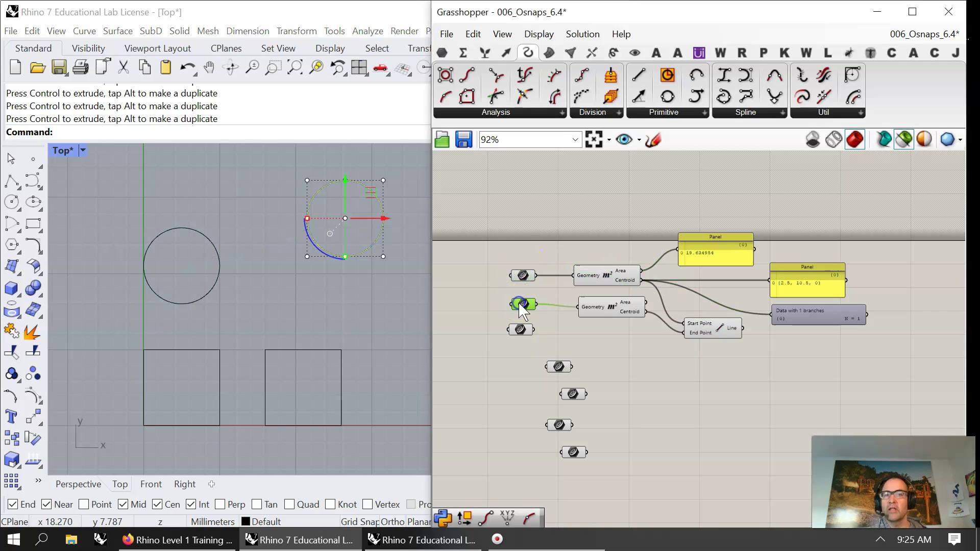
click(263, 291)
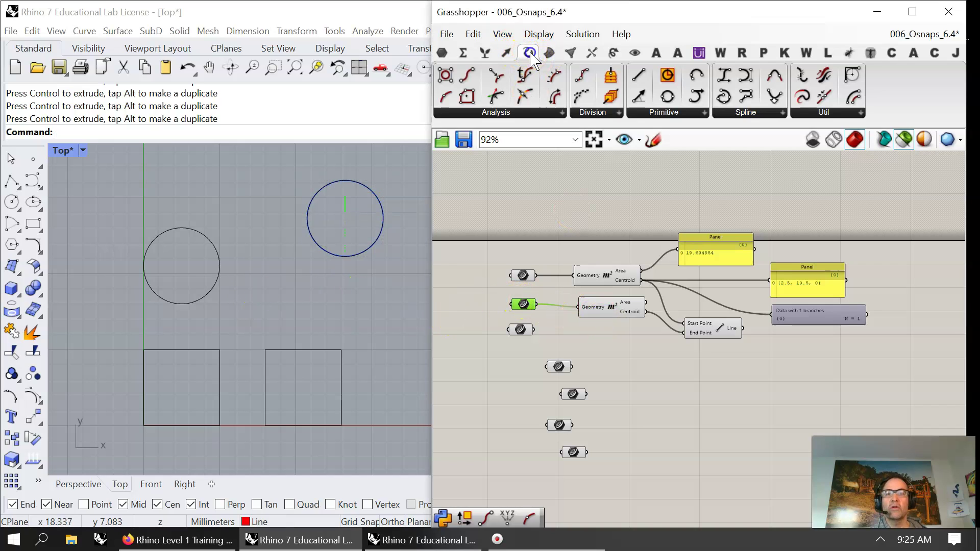
- Add a Divide Curve component beneath the Area components, shifting the four square-edge Curve parameters down to make room
click(492, 112)
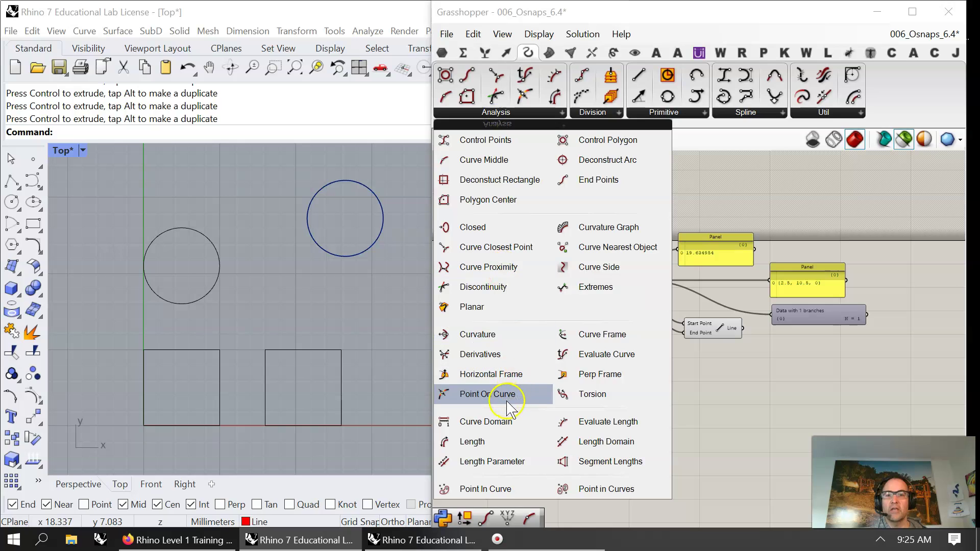
click(600, 112)
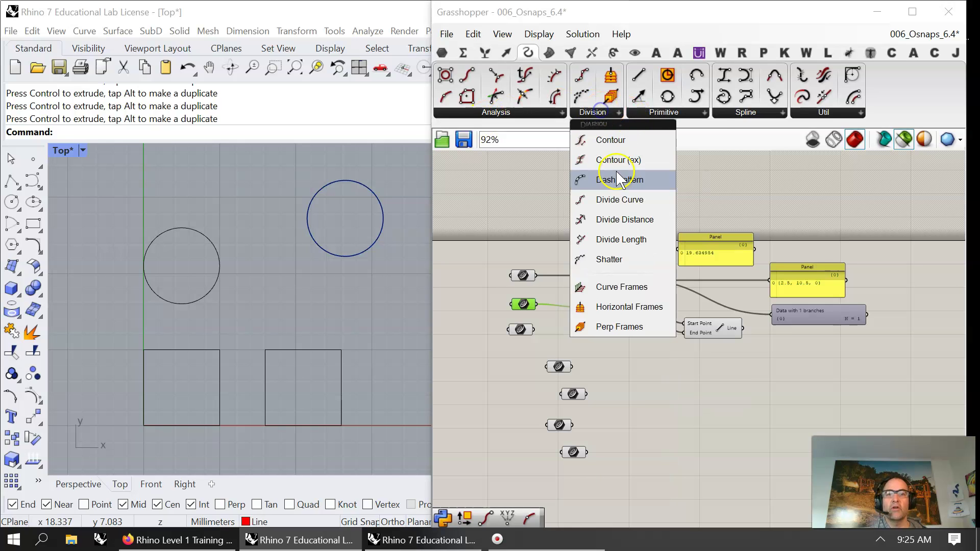
drag(618, 199, 686, 386)
click(659, 385)
drag(620, 482, 525, 426)
drag(557, 371, 550, 436)
drag(672, 379, 623, 365)
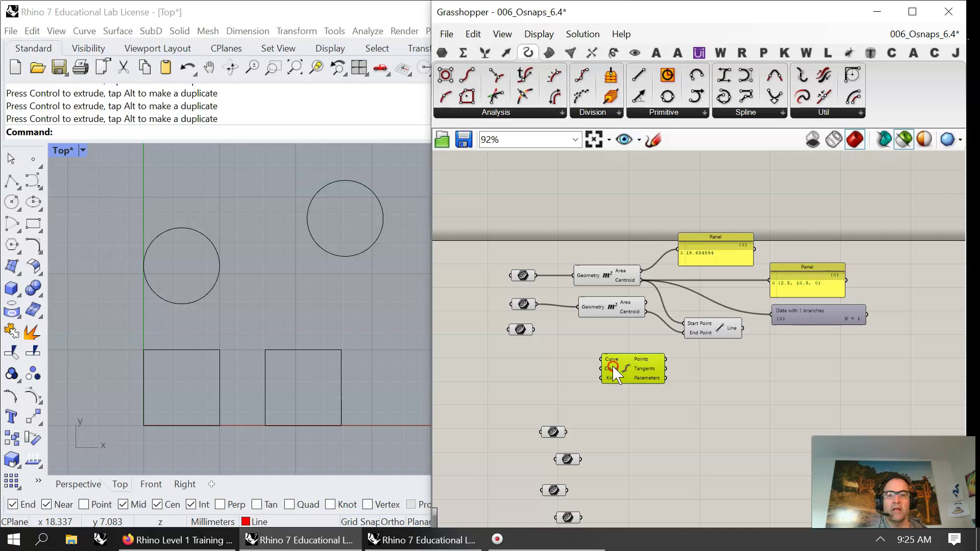
- Extract Divide Curve's Count input as a separate parameter and show its value in the former area panel, placed beneath it
right_click(610, 366)
click(667, 501)
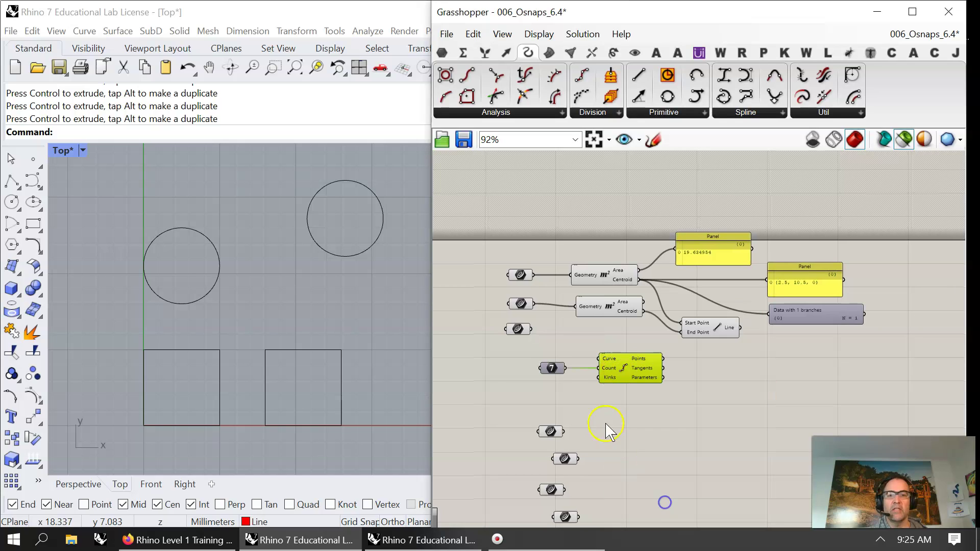
drag(554, 367, 677, 247)
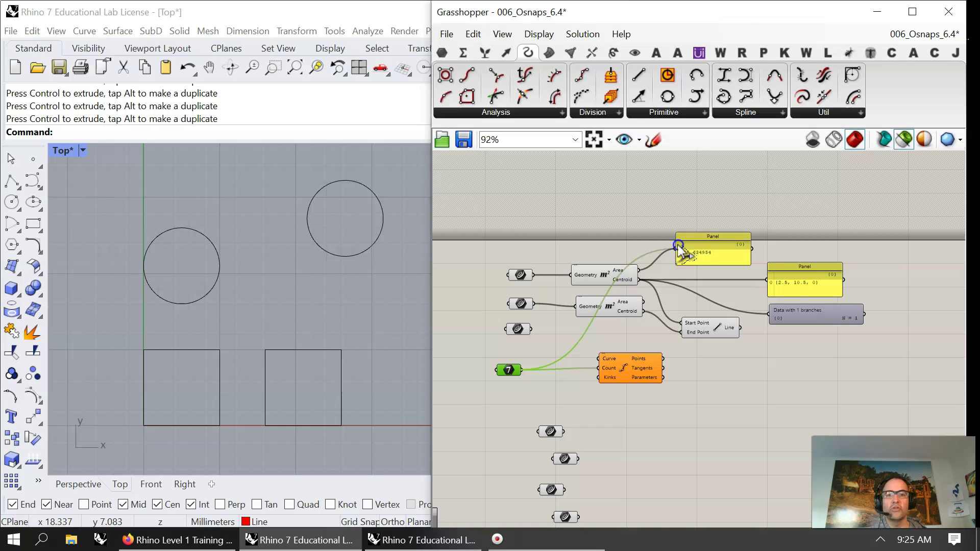
drag(705, 252, 568, 406)
click(614, 372)
- Connect the right circle's Curve parameter to Divide Curve and its Points output to the Line's End Point
drag(533, 304, 551, 319)
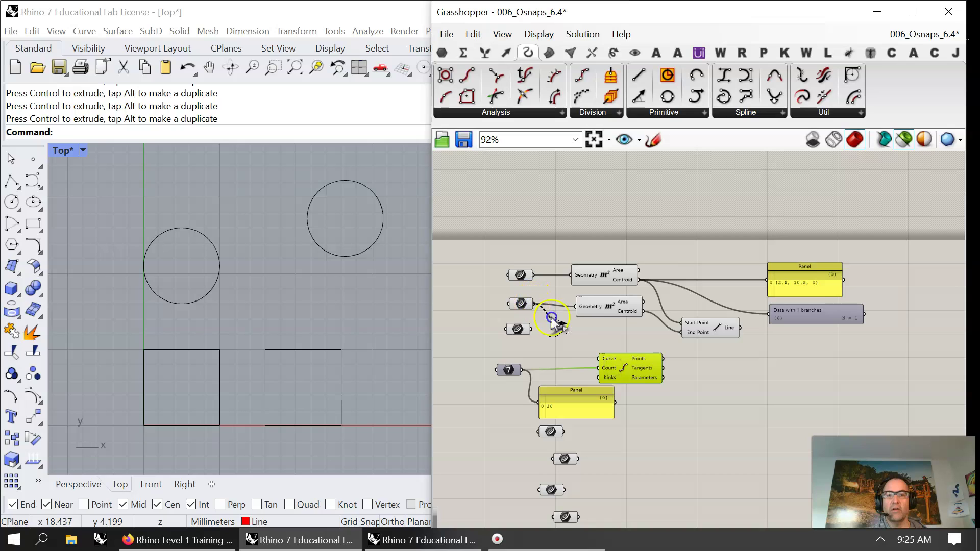
drag(602, 355, 603, 356)
click(629, 366)
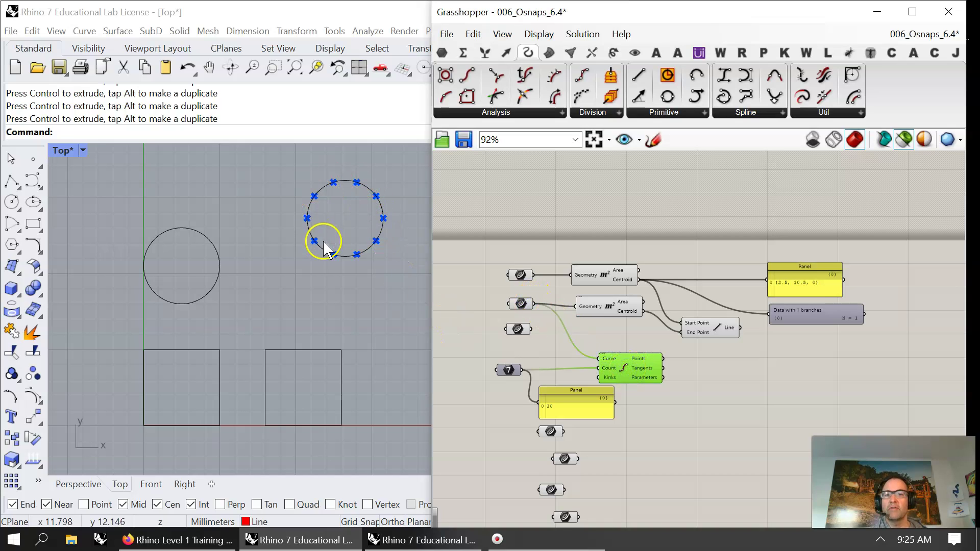
drag(655, 372, 636, 353)
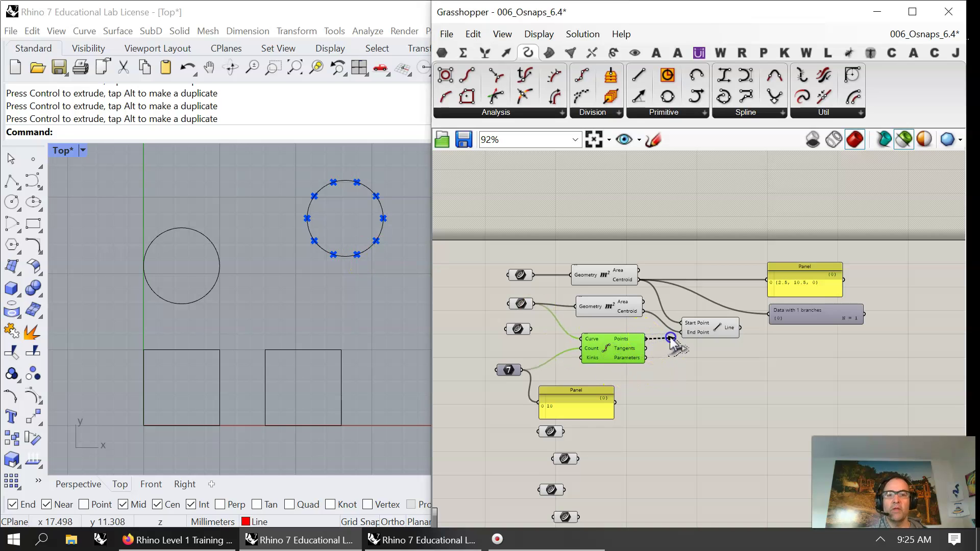
click(709, 328)
- Select the Line component to highlight its lines and move the left circle upward in the Top view to test them
right_drag(331, 293, 332, 317)
click(519, 275)
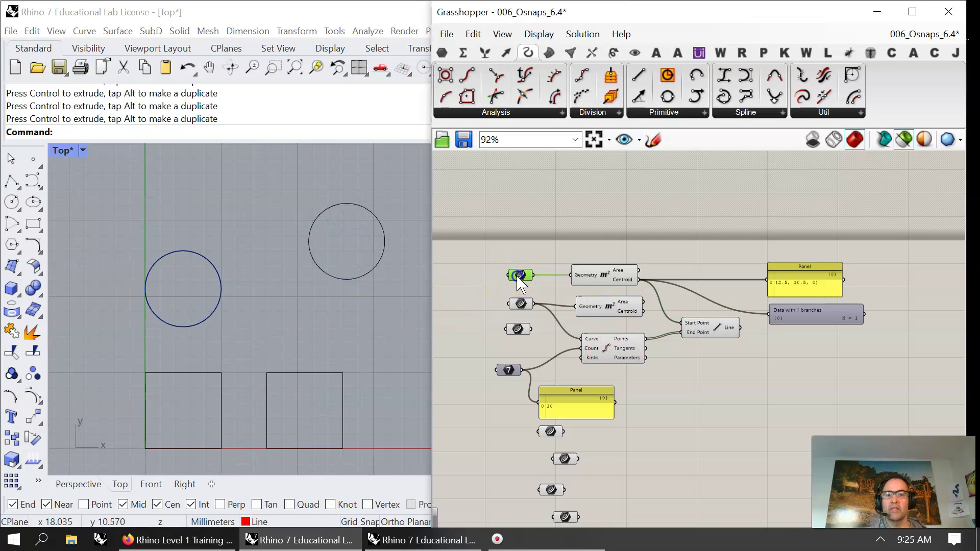
click(697, 334)
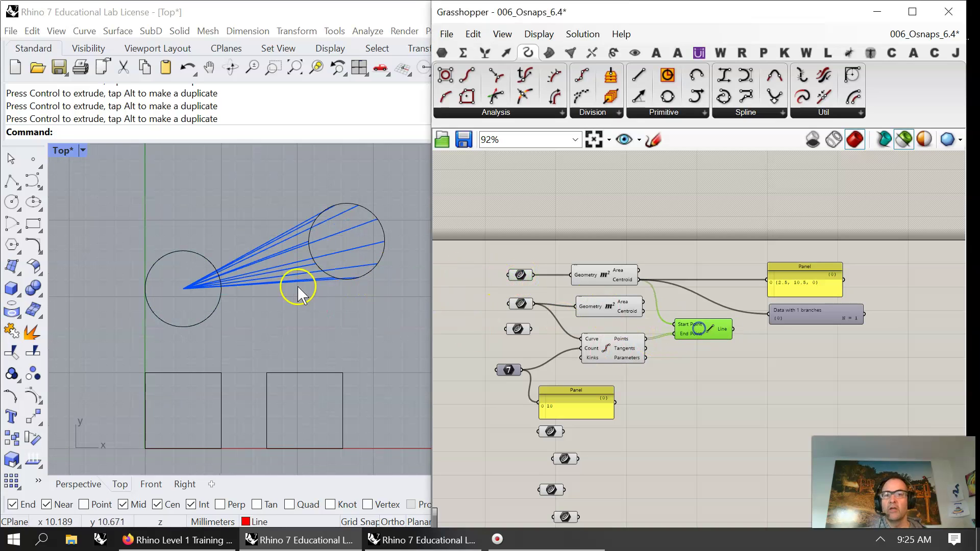
click(219, 305)
drag(185, 255, 229, 240)
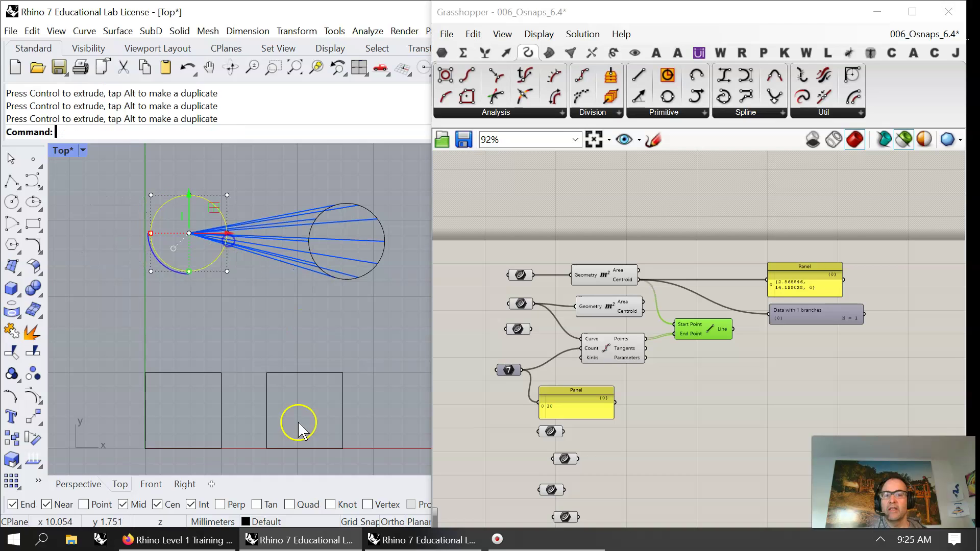
- Add a second Line component starting at the right circle's centroid and try to end it at the left square's left edge curve
right_drag(677, 463, 650, 390)
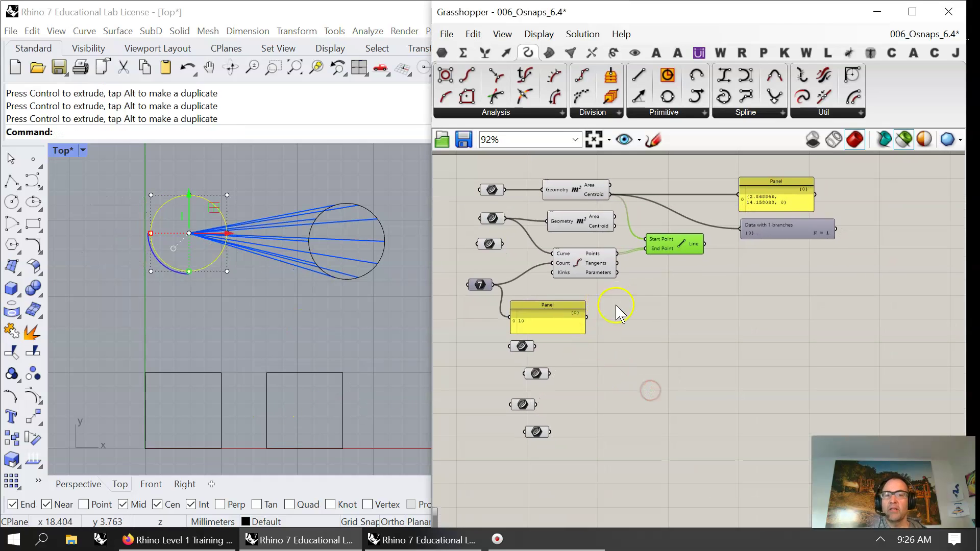
drag(670, 245, 684, 253)
drag(638, 76, 697, 327)
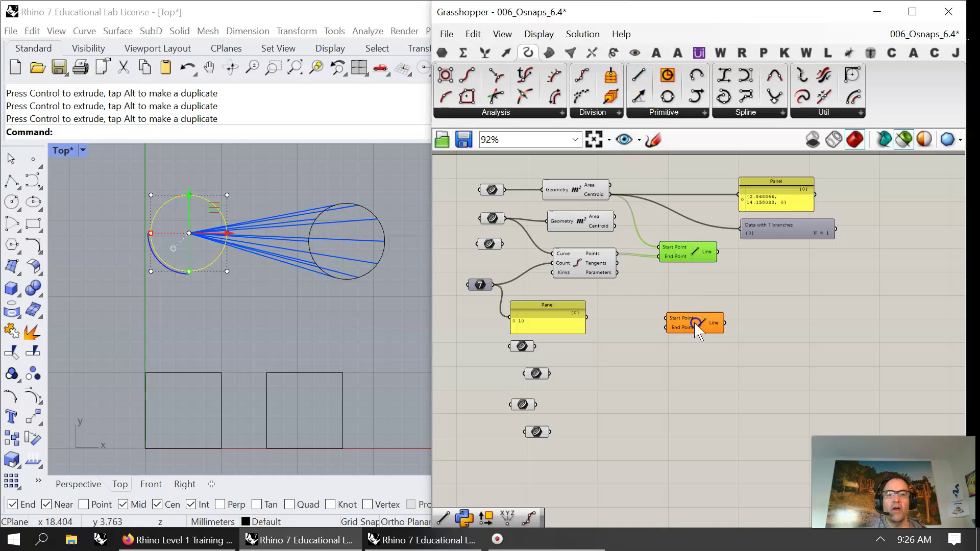
click(500, 221)
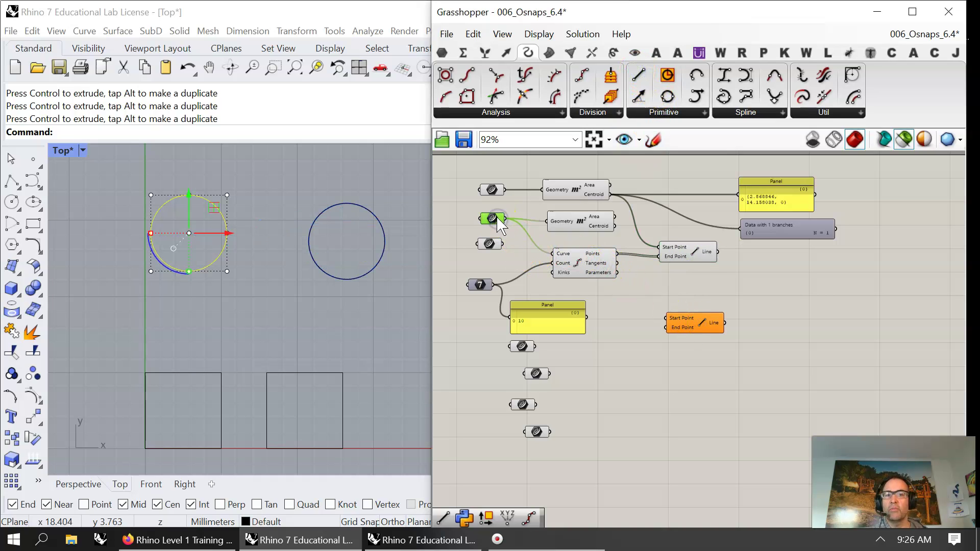
drag(617, 225, 682, 337)
drag(534, 349, 653, 346)
click(702, 343)
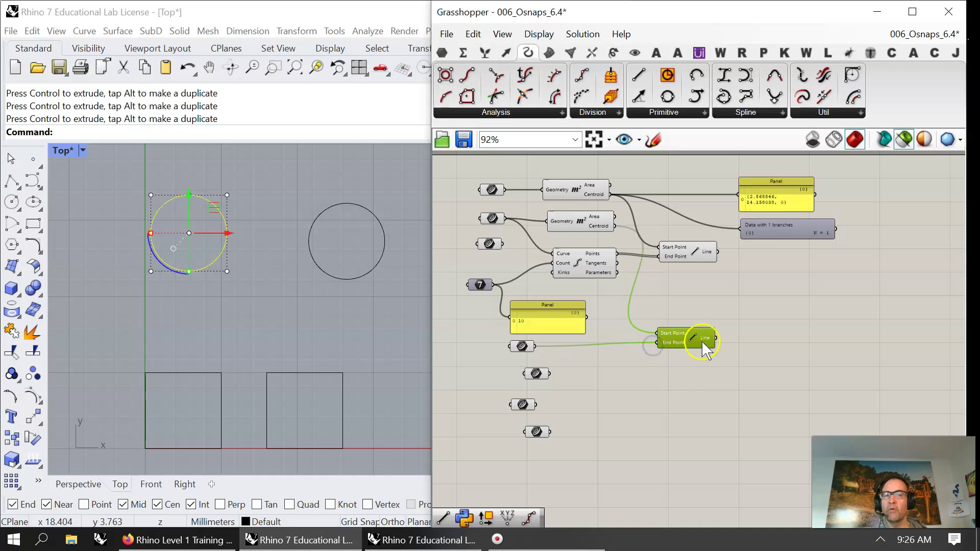
click(670, 393)
- Add a Curve Middle component for the left square's left edge and connect its Midpoint to the second Line's End Point
drag(523, 349, 527, 356)
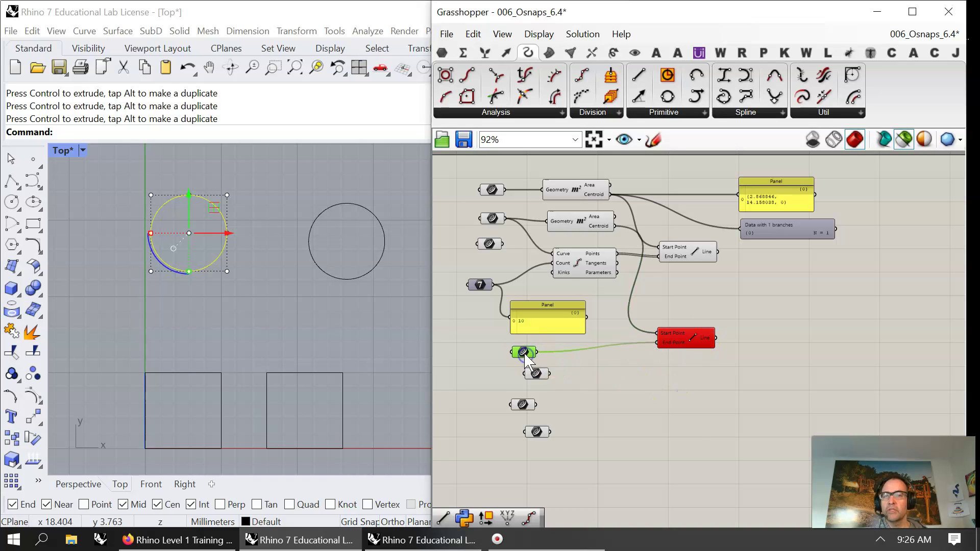
drag(678, 332, 753, 336)
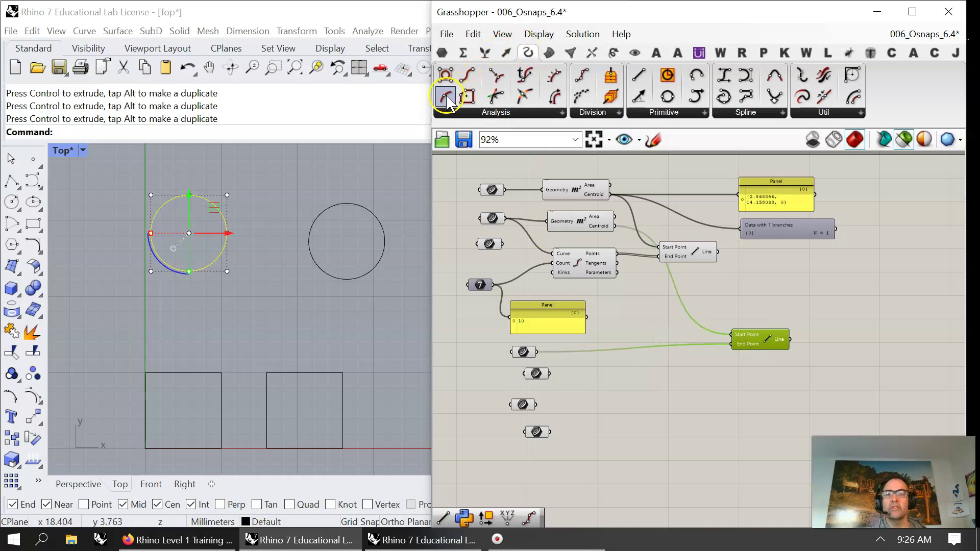
drag(443, 99, 624, 363)
mouse_move(537, 351)
mouse_down()
mouse_move(616, 366)
mouse_move(740, 352)
mouse_move(733, 344)
mouse_up()
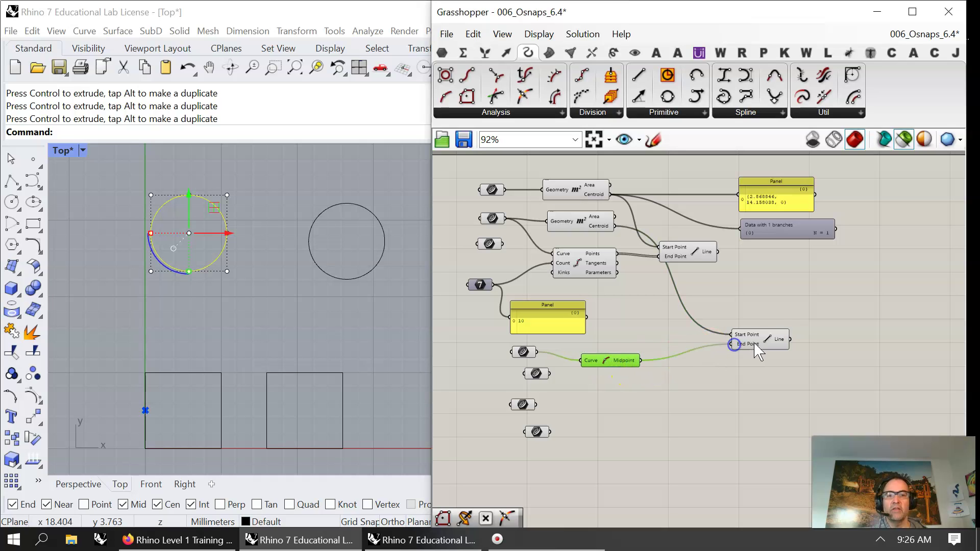
click(763, 341)
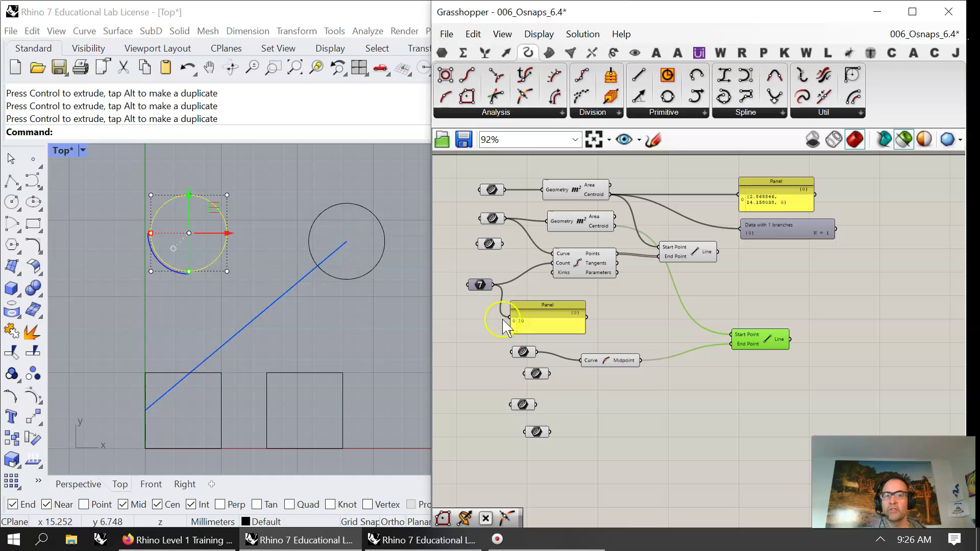
drag(622, 366, 628, 368)
- Add the left square's other three edge curves to Curve Middle's Curve input and highlight the lines to their midpoints
click(536, 373)
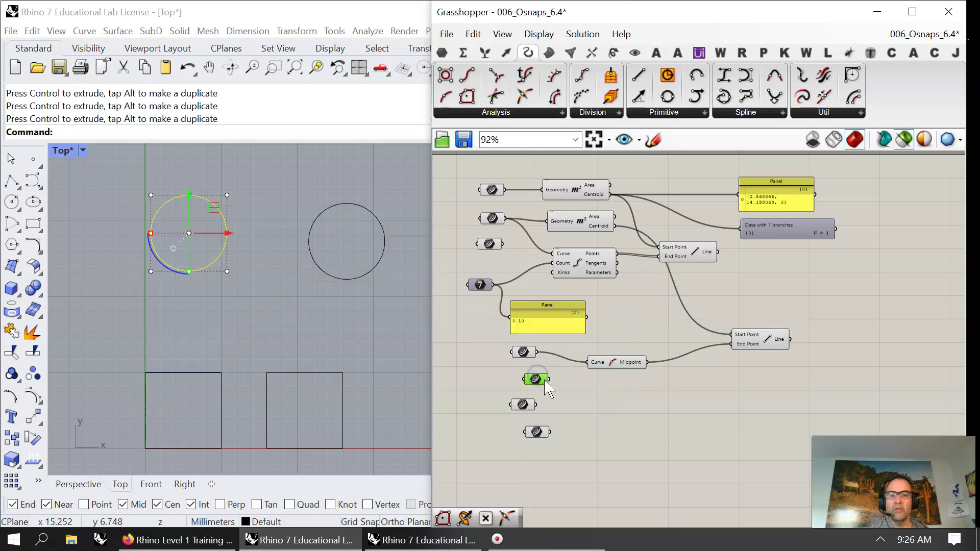
shift+drag(585, 365, 587, 364)
shift+drag(536, 405, 587, 369)
shift+drag(550, 431, 583, 373)
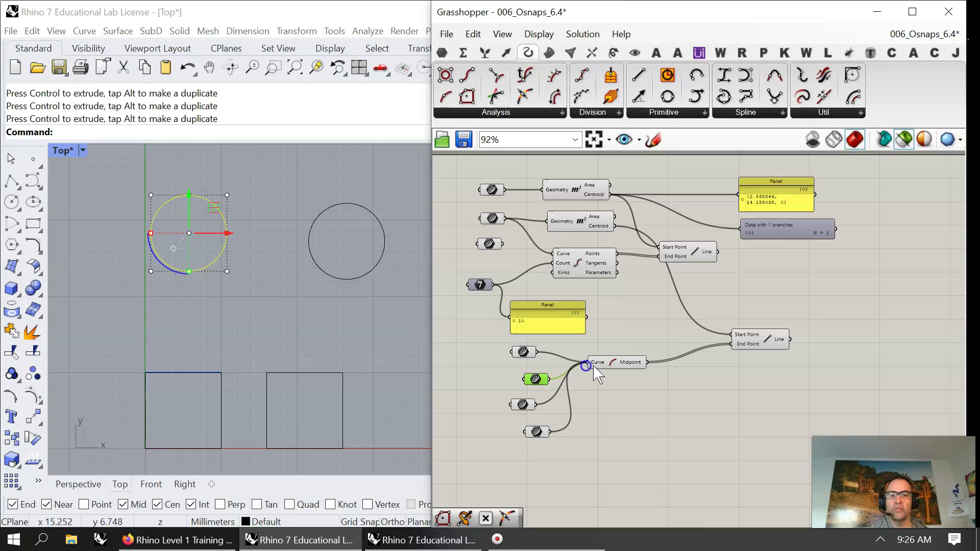
click(766, 341)
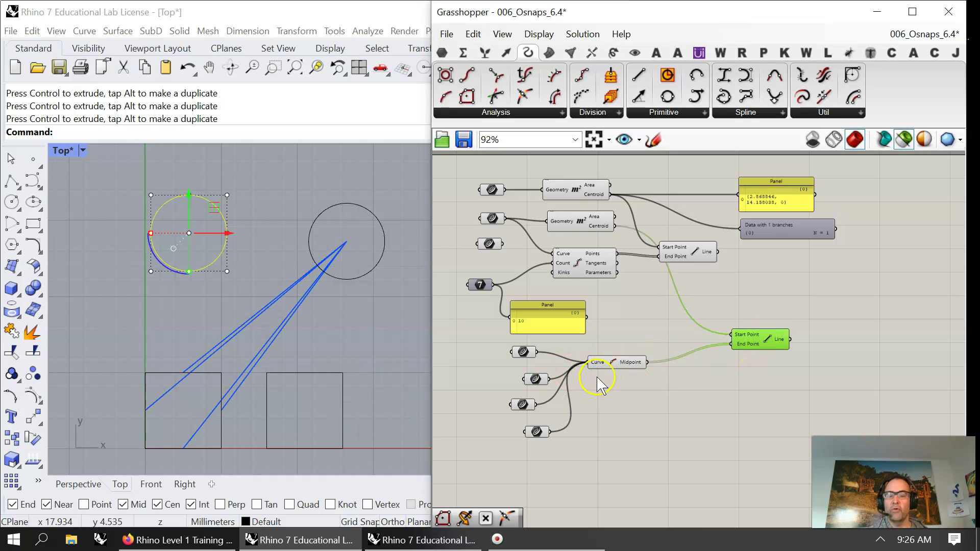
- Shift the four edge Curve parameters away from Curve Middle and add a Merge component to the canvas
drag(553, 452, 467, 364)
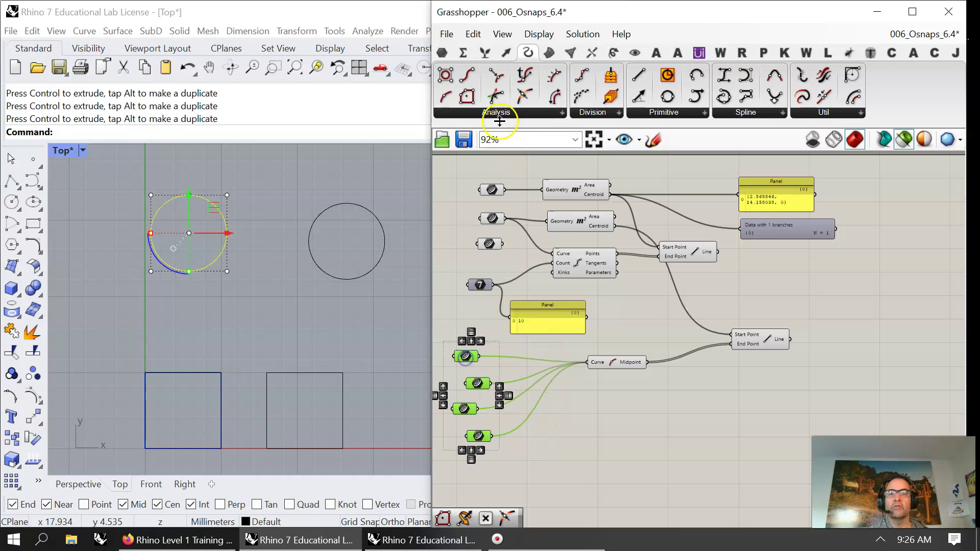
click(485, 52)
click(809, 112)
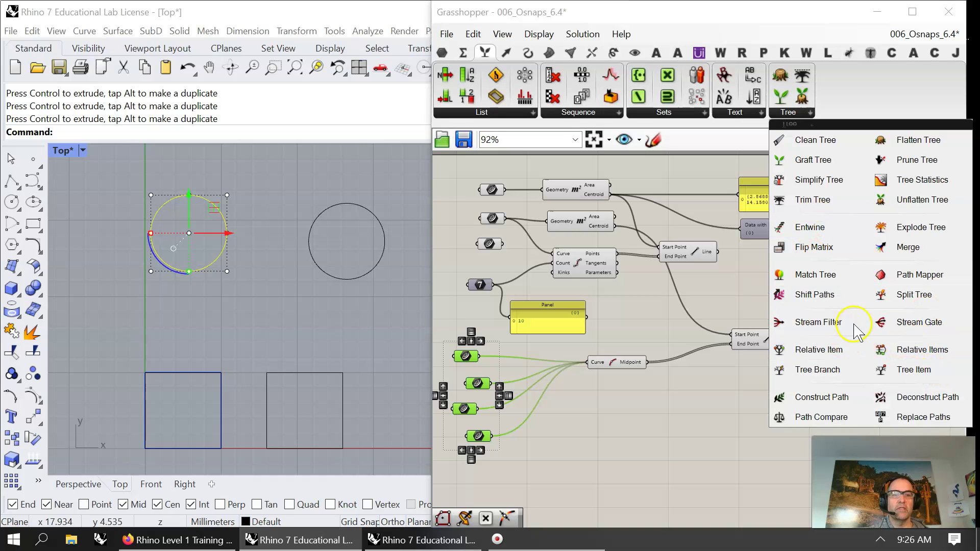
click(911, 246)
click(587, 426)
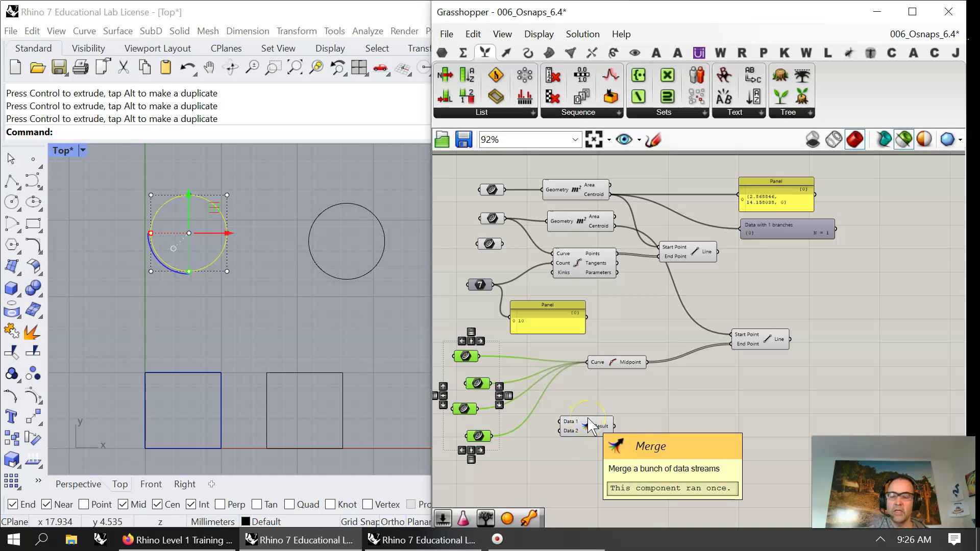
- Connect the four edge curves to Merge inputs D1 to D4 and its Result to Curve Middle's Curve input
mouse_move(587, 363)
ctrl+shift+mouse_down()
mouse_move(520, 404)
mouse_move(564, 422)
mouse_move(587, 363)
ctrl+shift+mouse_up()
drag(584, 433, 519, 409)
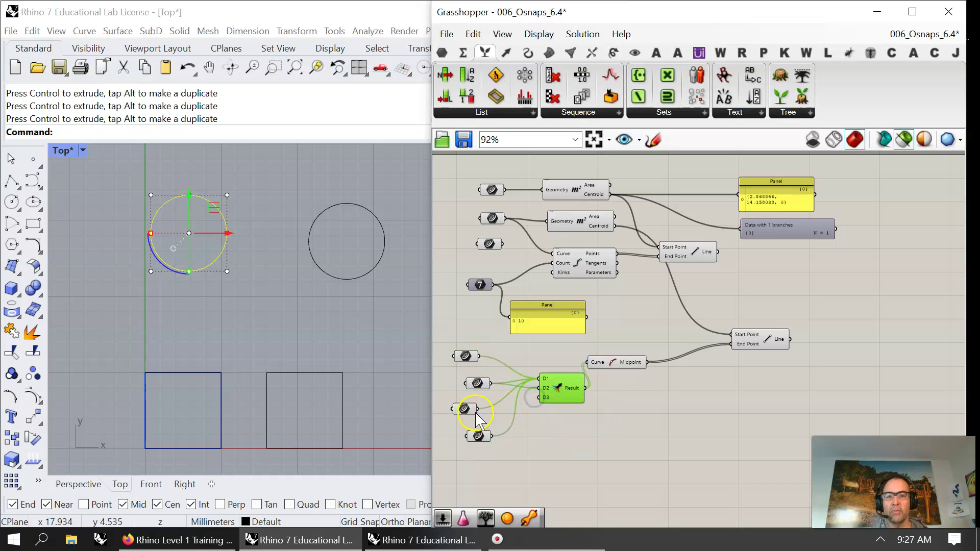
drag(480, 356, 544, 392)
drag(477, 409, 540, 393)
drag(492, 436, 532, 382)
click(765, 339)
drag(766, 339, 769, 341)
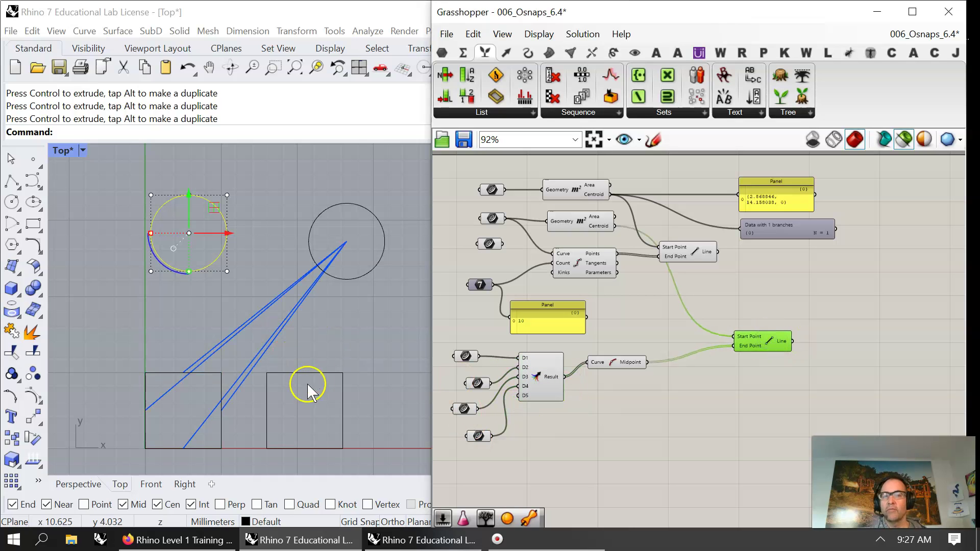
- Move the right circle around in the Top view with the second Line highlighted to test its connection to the edge midpoints
click(359, 279)
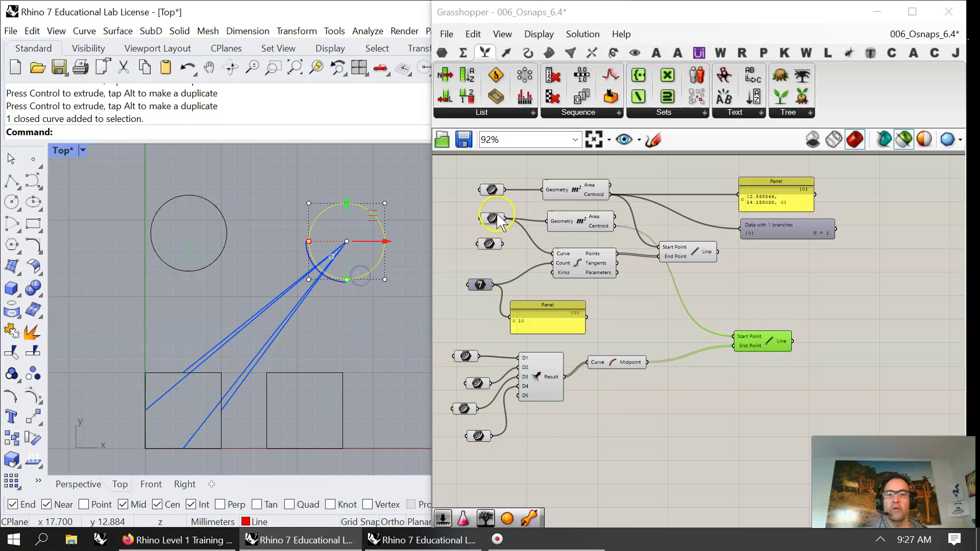
click(492, 219)
mouse_move(386, 249)
mouse_down()
mouse_move(332, 249)
mouse_move(400, 250)
mouse_up()
click(755, 343)
mouse_move(362, 205)
mouse_down()
mouse_move(366, 312)
mouse_move(366, 211)
mouse_up()
drag(406, 243, 371, 257)
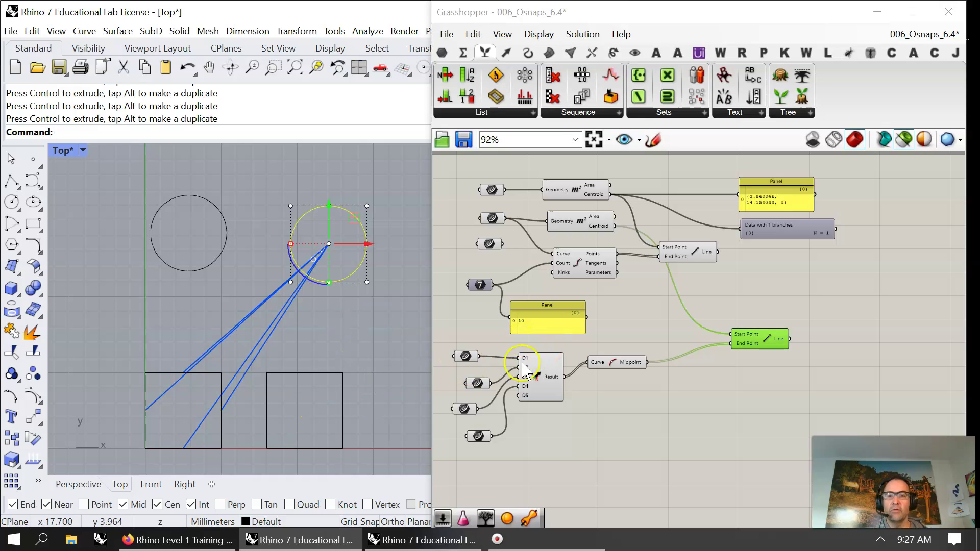
click(480, 384)
click(480, 286)
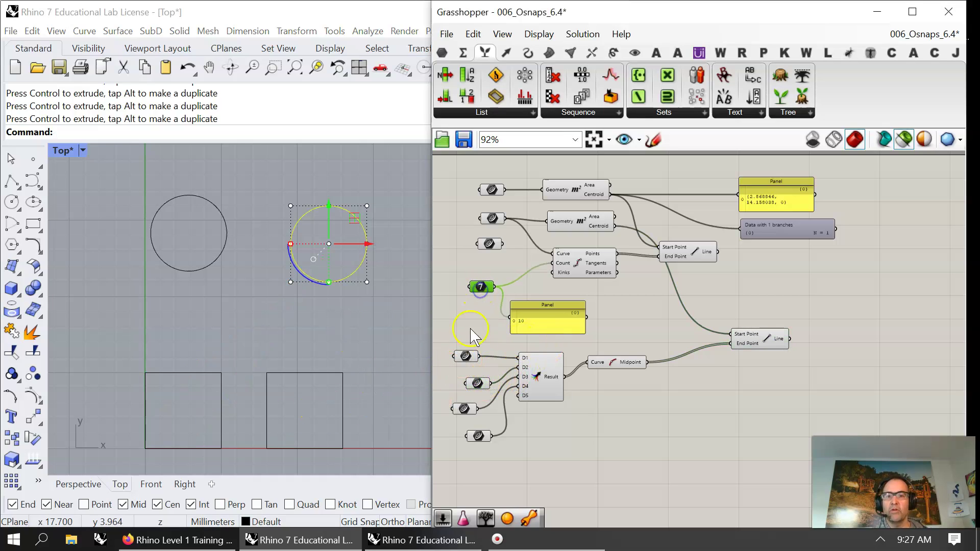
- Move the right square's Curve parameter to an open spot below the left square's four edge curve parameters
click(490, 244)
drag(491, 246, 524, 461)
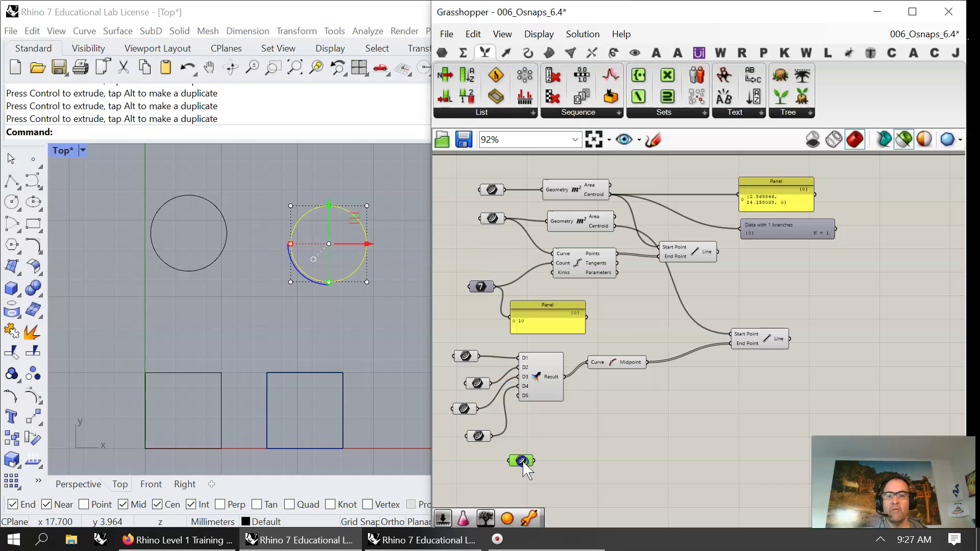
- Try feeding the right square's curve into a new Deconstruct Rectangle component
click(528, 53)
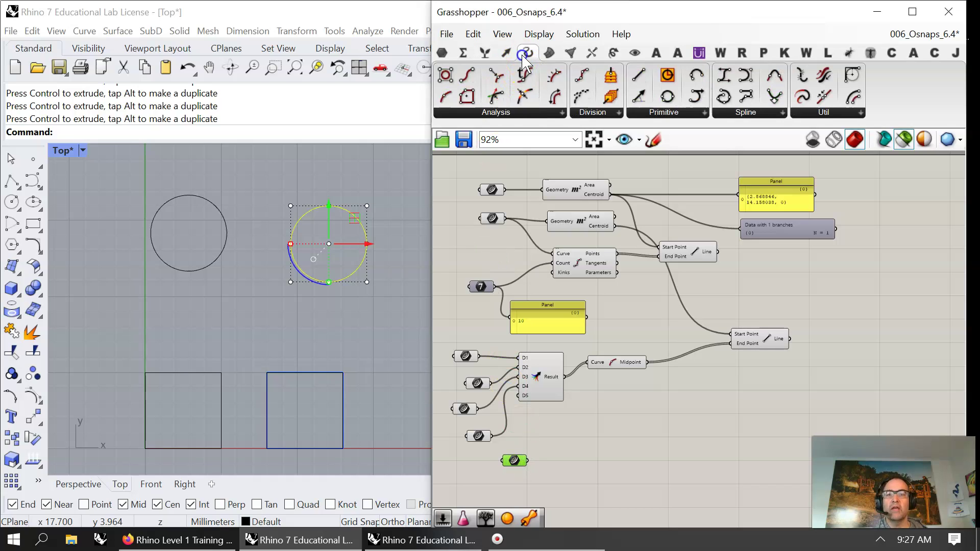
click(505, 115)
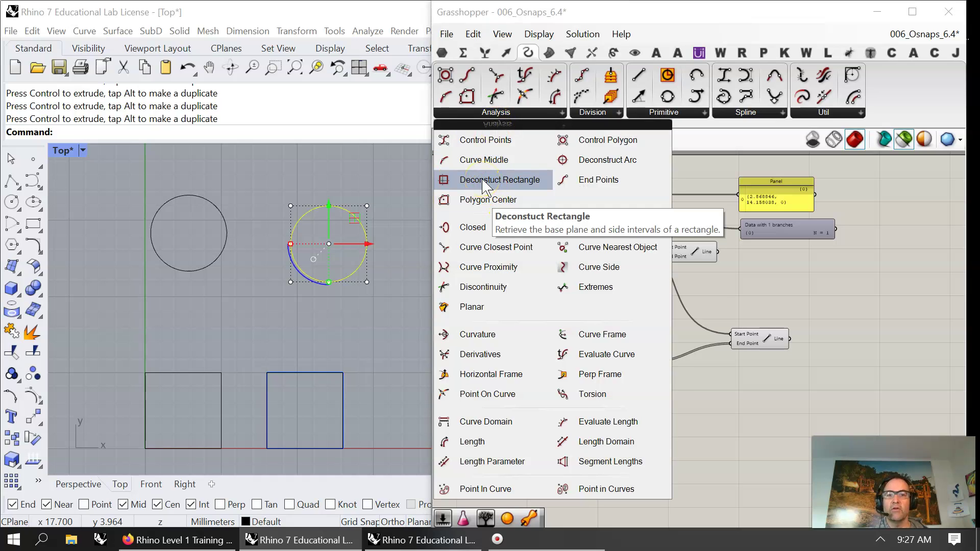
drag(485, 183, 619, 449)
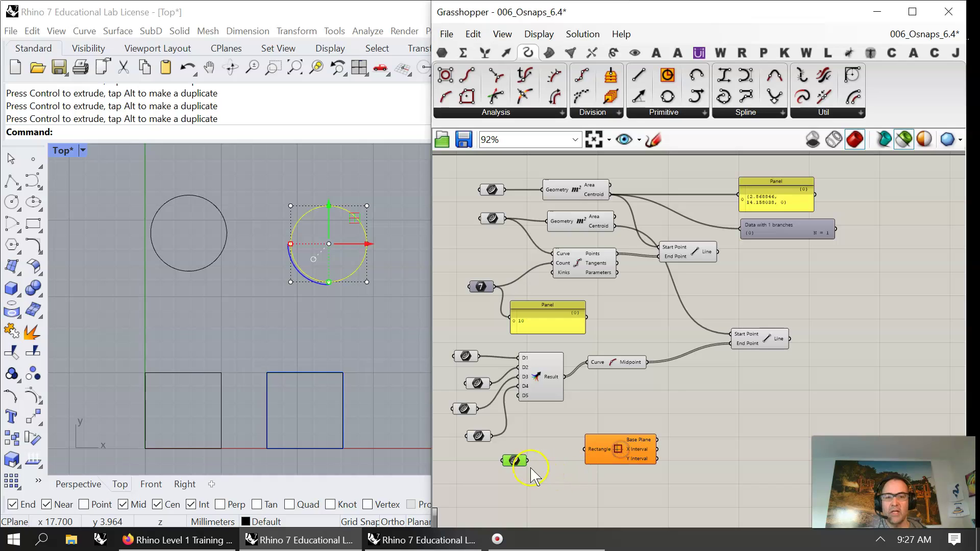
drag(529, 465, 585, 464)
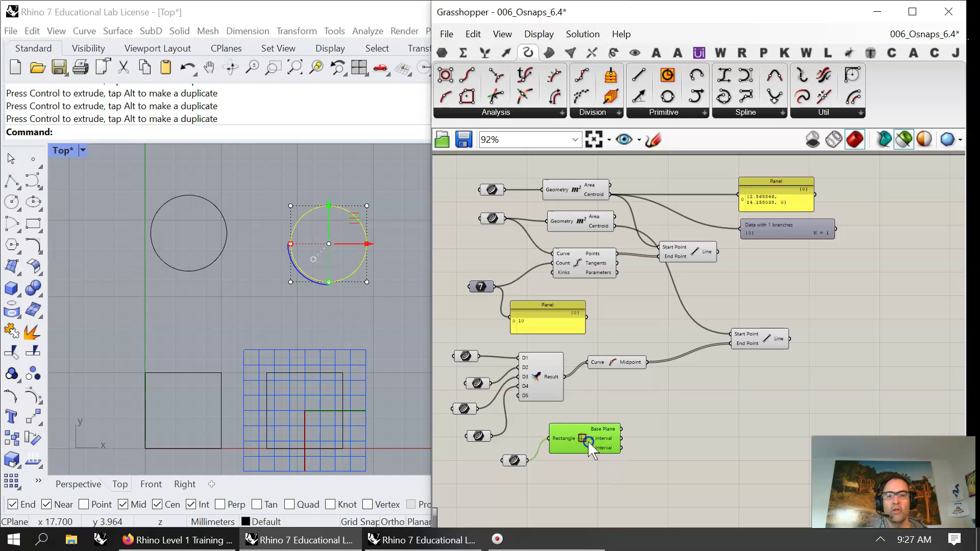
click(495, 111)
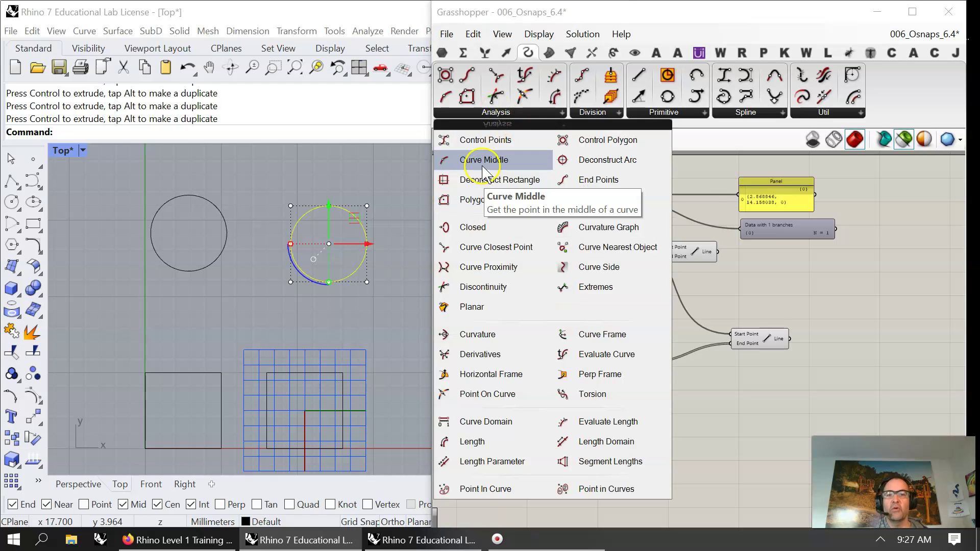
click(758, 407)
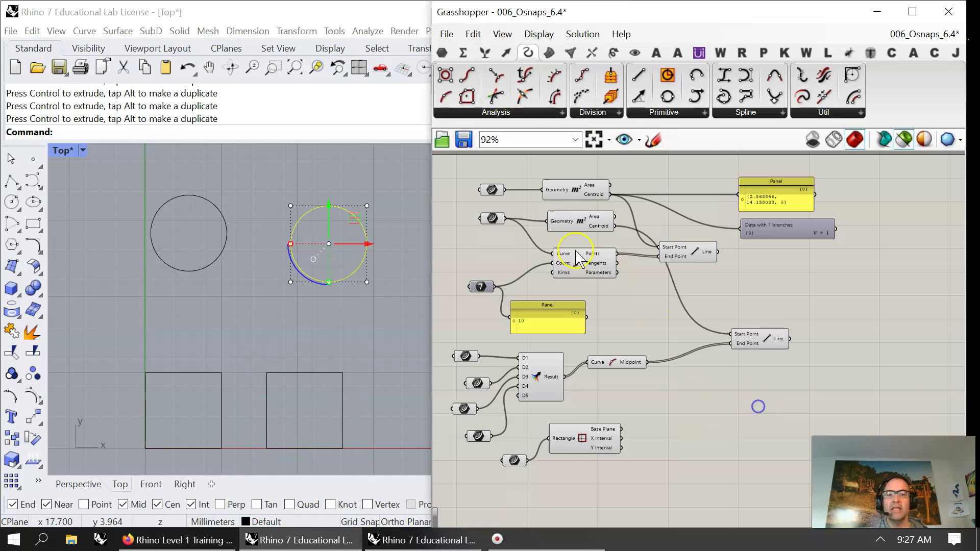
- Replace the Deconstruct Rectangle component with a Point On Curve component fed by the right square's curve
click(494, 112)
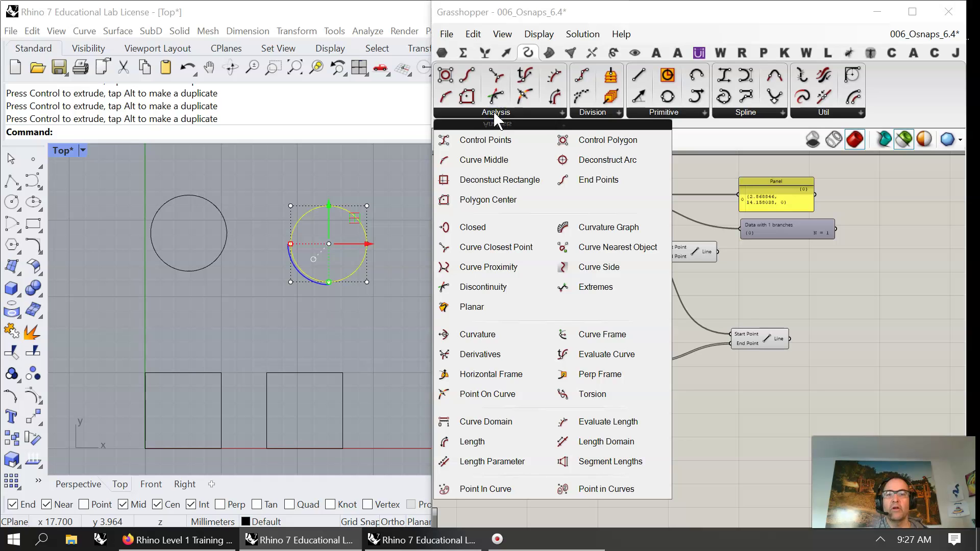
click(465, 395)
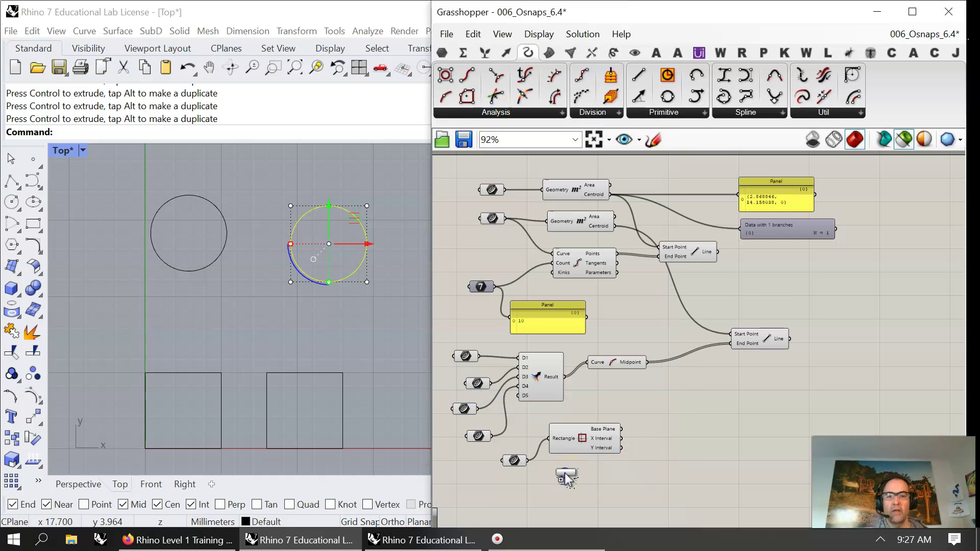
click(566, 478)
drag(527, 460, 578, 456)
click(592, 444)
key(Delete)
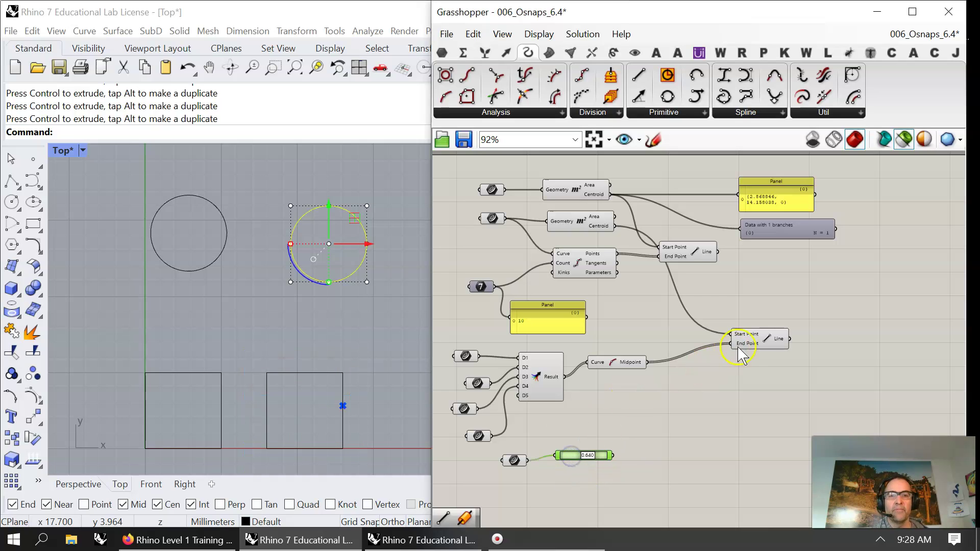
- Place a duplicate of the lower Line component beneath it and widen the Point On Curve slider slightly
click(774, 338)
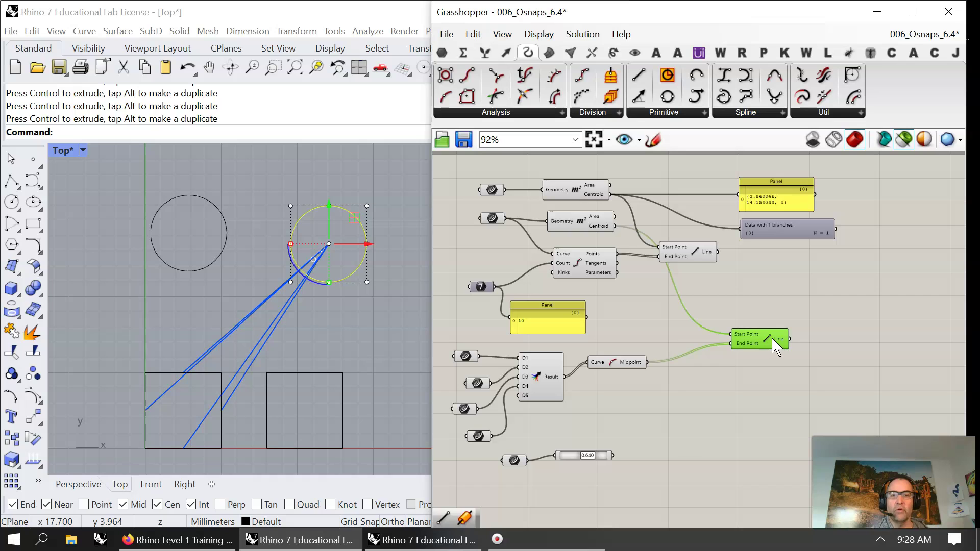
drag(775, 338, 761, 440)
mouse_move(613, 456)
mouse_down()
mouse_move(654, 456)
mouse_move(621, 457)
mouse_up()
click(740, 422)
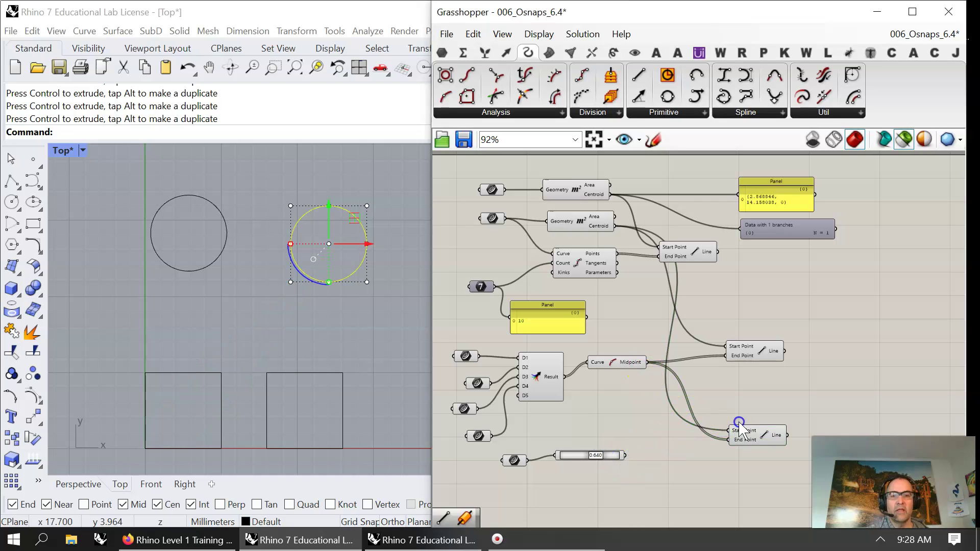
- Connect Point On Curve to the duplicated Line's Start Point and slide its parameter to 0.447 with the previews shown
drag(624, 455, 738, 427)
click(757, 434)
mouse_move(596, 459)
mouse_down()
mouse_move(556, 461)
mouse_move(656, 436)
mouse_move(610, 453)
mouse_move(556, 454)
mouse_move(635, 452)
mouse_move(591, 457)
mouse_move(589, 446)
mouse_up()
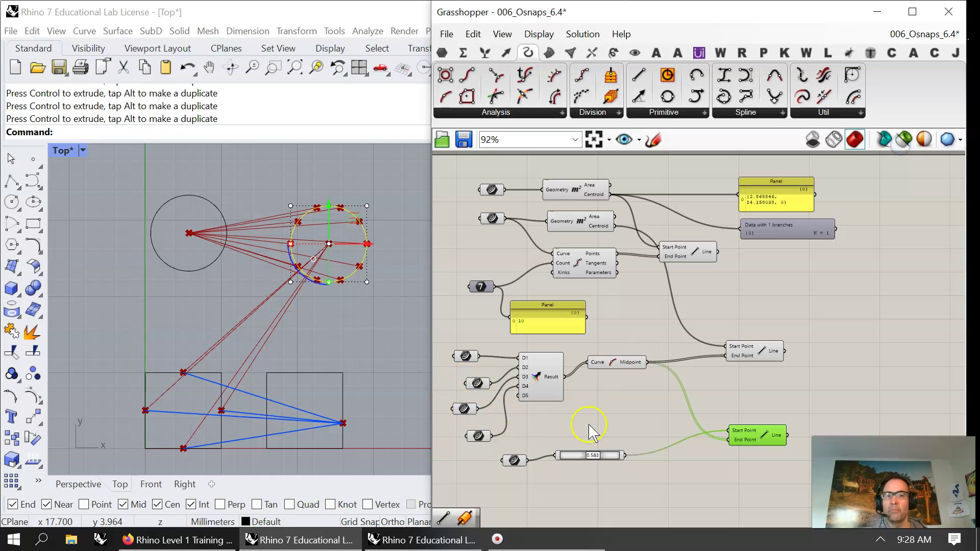
drag(593, 456, 571, 467)
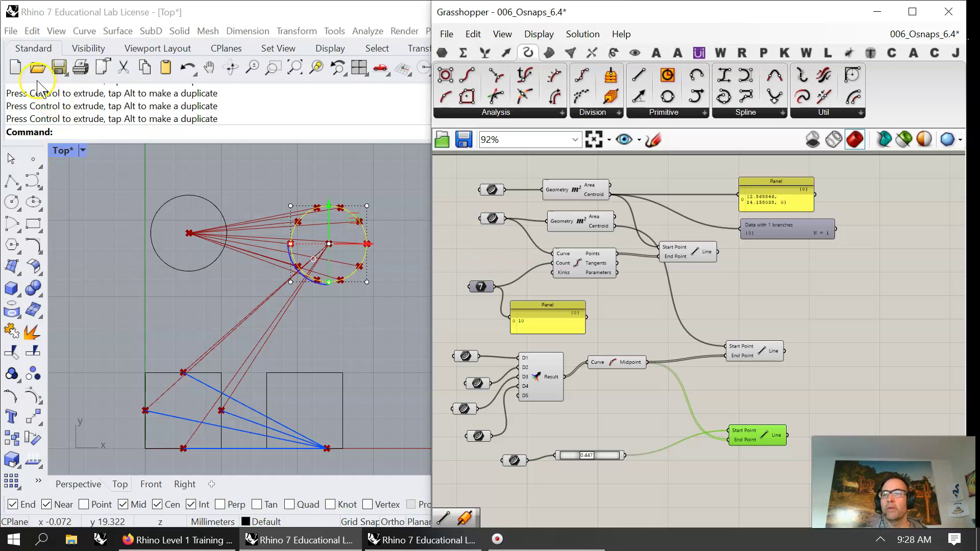
- Switch to Rhino and try to show all hidden objects
click(76, 54)
click(38, 66)
click(192, 318)
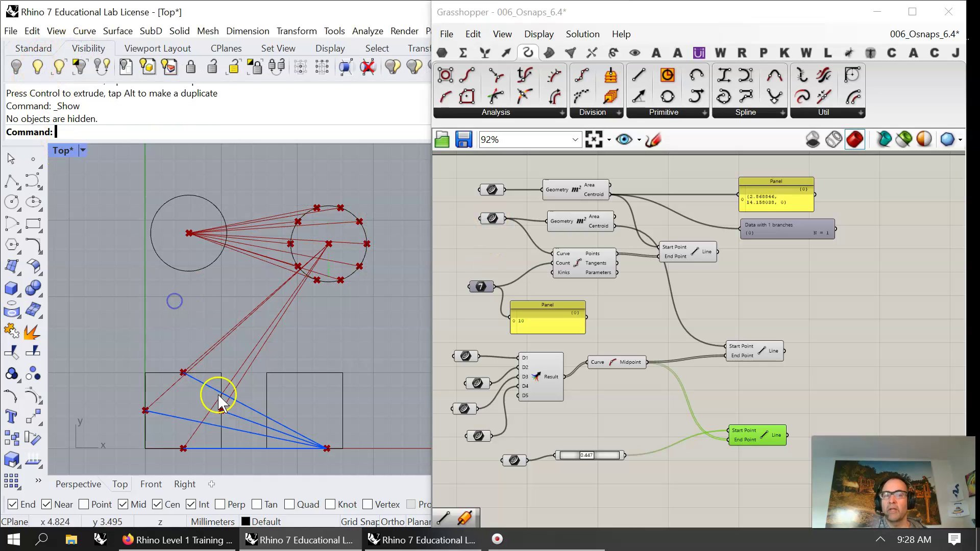
- With Tan and Quad snaps enabled, draw a closed polyline through the left circle's four quadrant points and move it left beside the circle
click(12, 181)
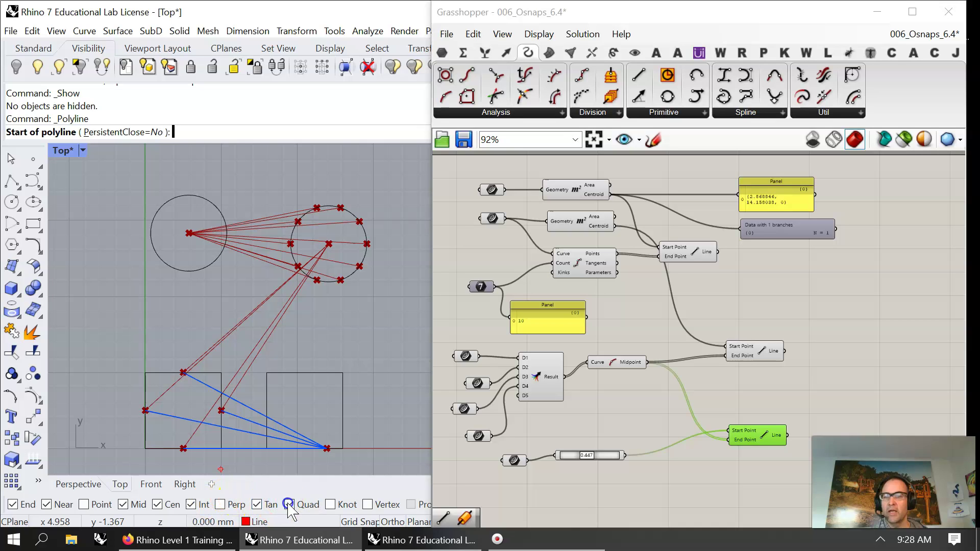
click(189, 195)
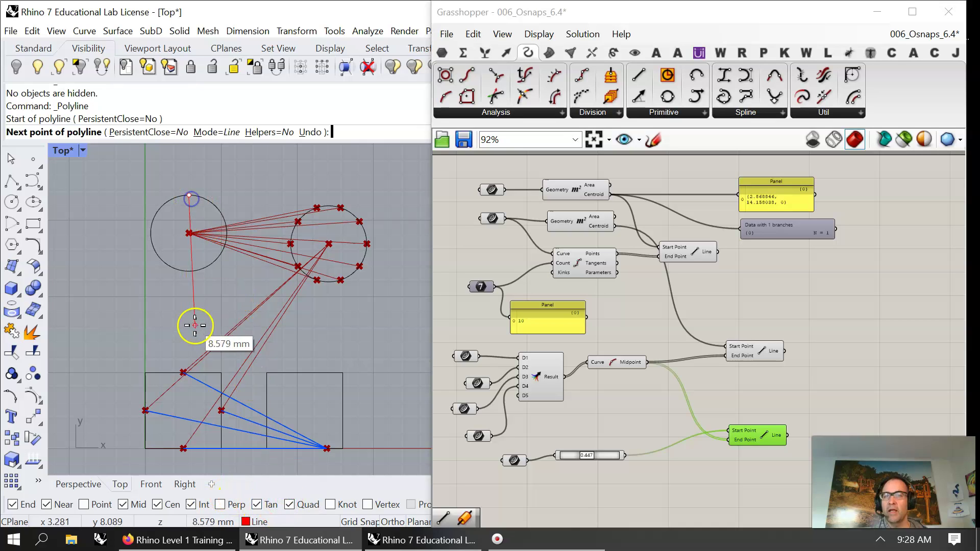
click(227, 233)
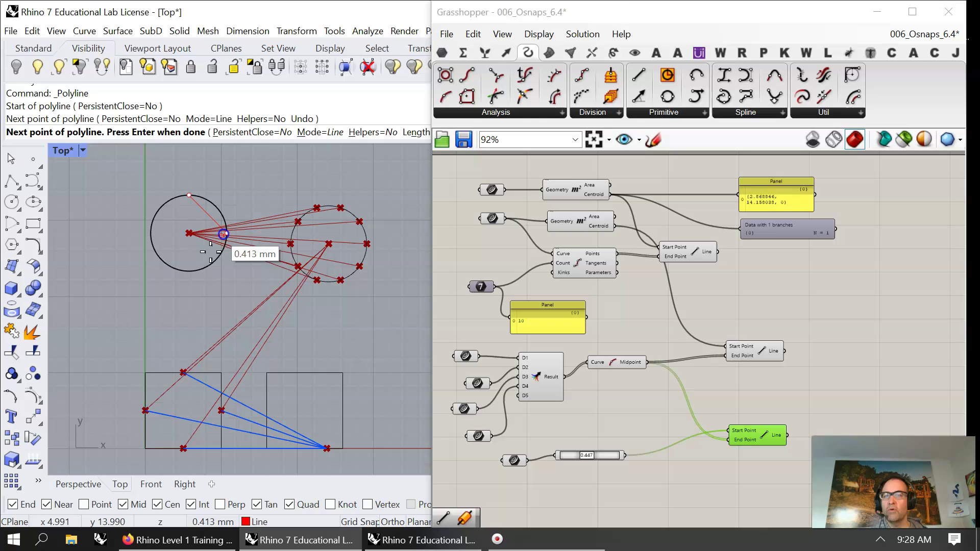
click(189, 271)
click(151, 234)
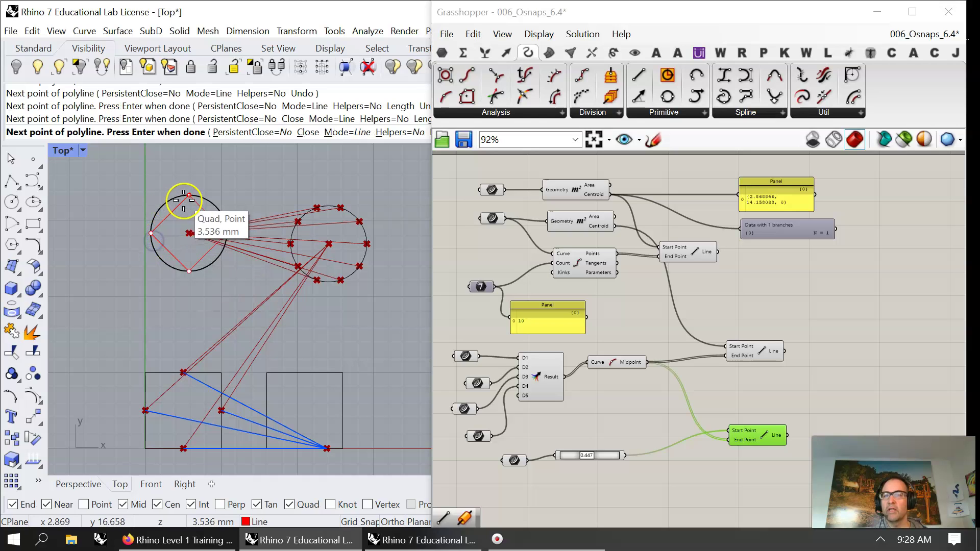
click(313, 134)
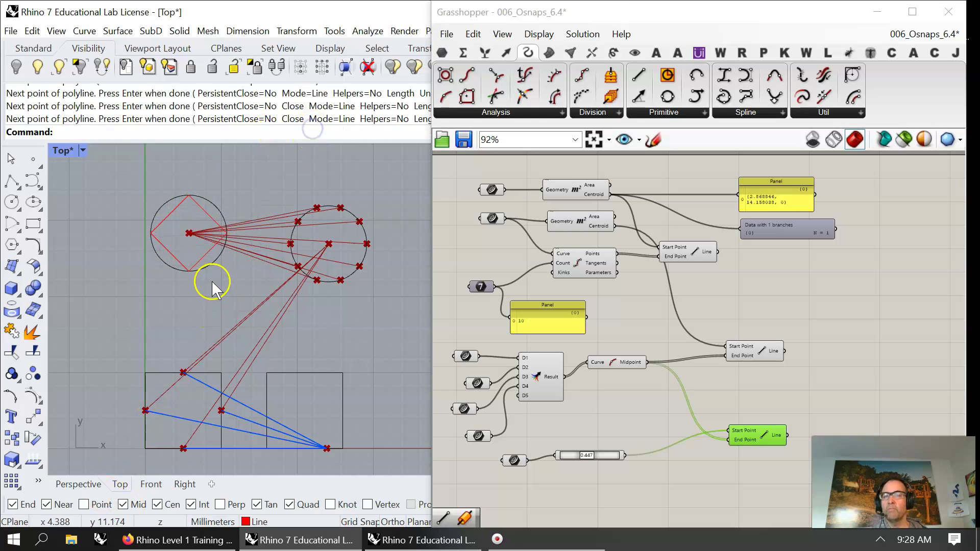
click(205, 256)
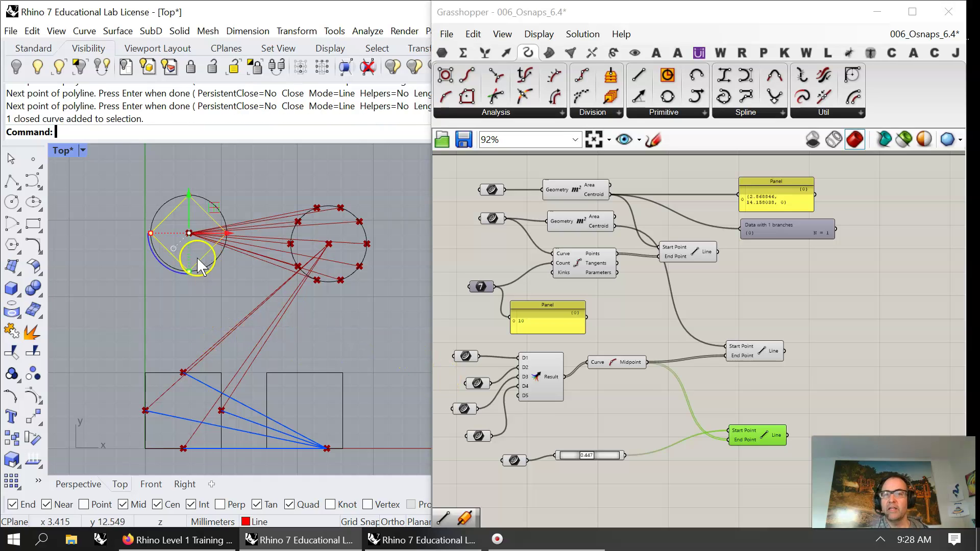
drag(229, 236, 137, 234)
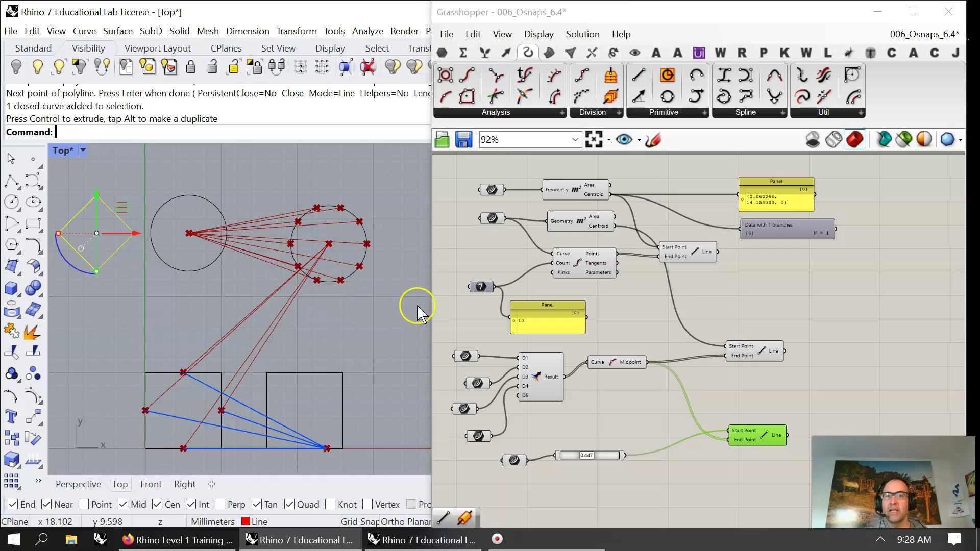
- Add a Curve parameter below the right square's parameter in Grasshopper and set it to reference the new diamond polyline
click(442, 52)
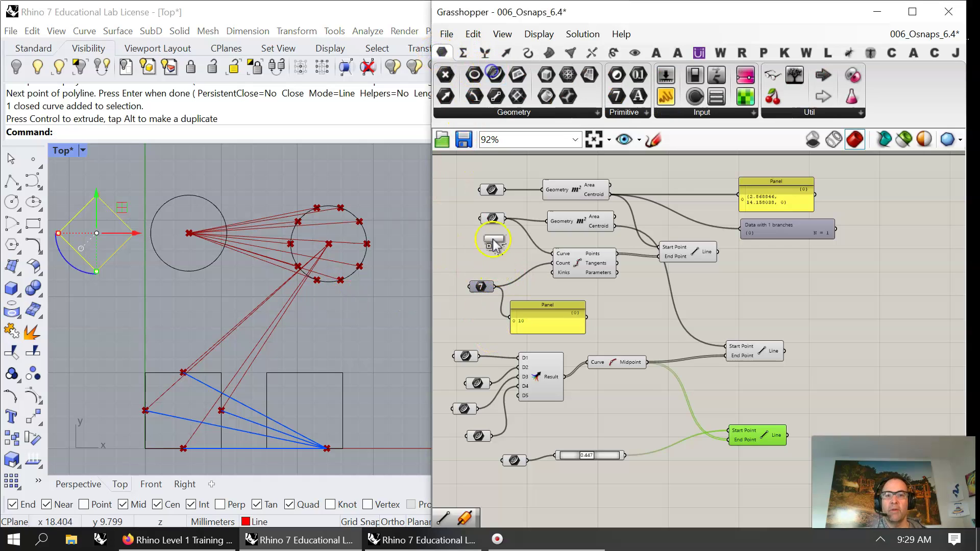
drag(493, 244, 486, 247)
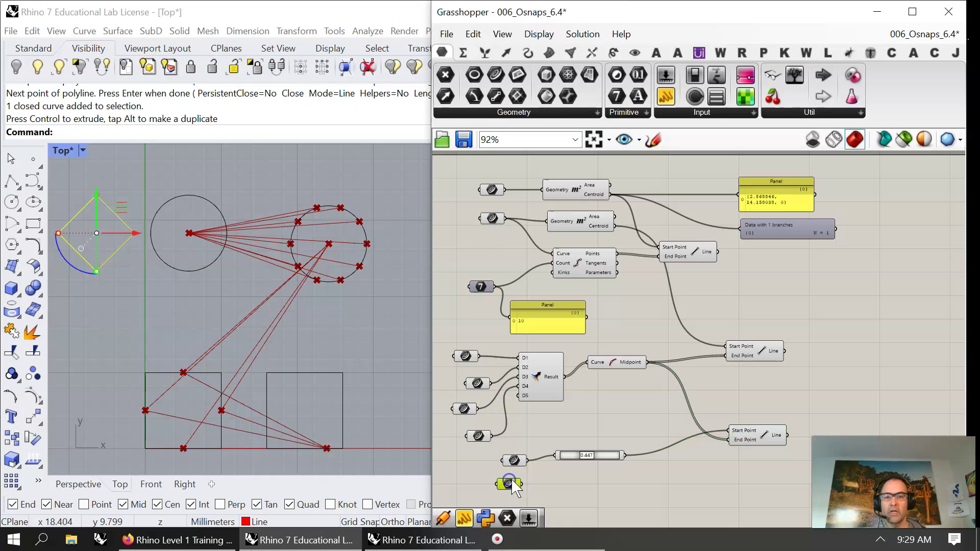
right_drag(515, 487, 524, 403)
right_click(519, 401)
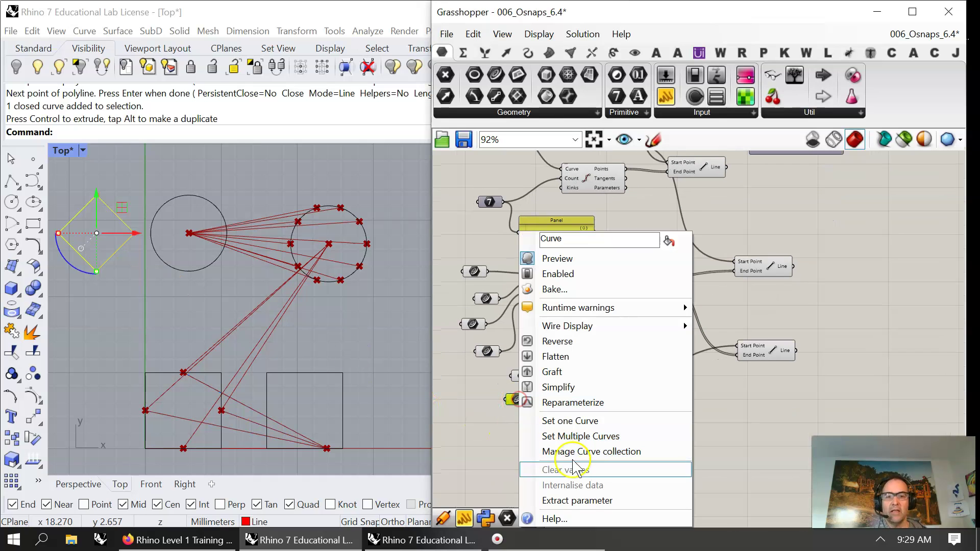
click(570, 420)
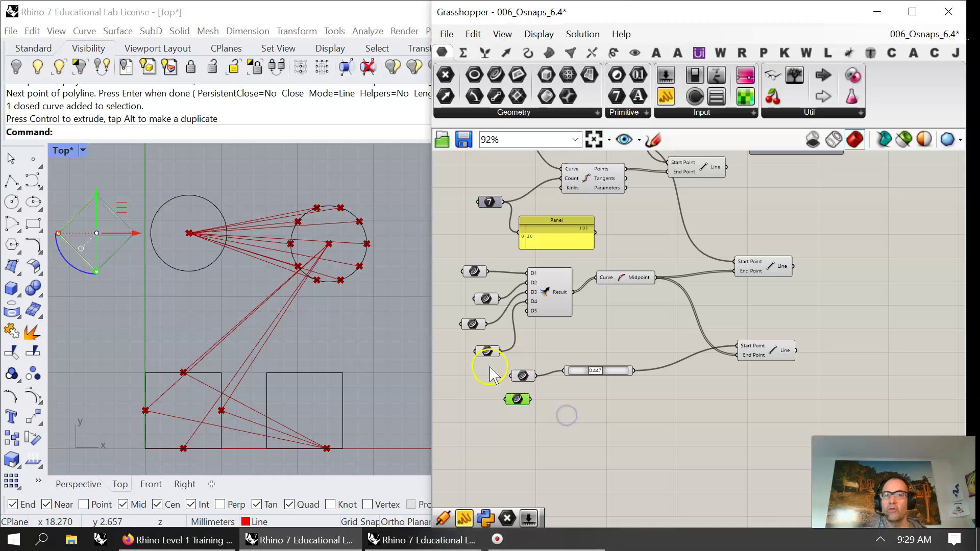
click(145, 296)
mouse_move(519, 399)
mouse_down()
mouse_move(524, 413)
mouse_move(516, 410)
mouse_up()
- Try adding an End Points component beside the diamond's Curve parameter
click(526, 53)
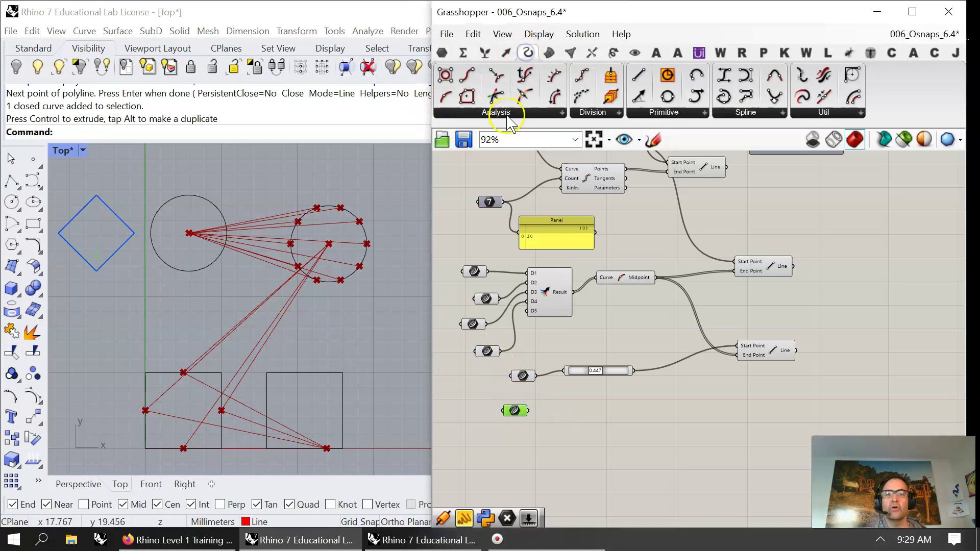
click(507, 112)
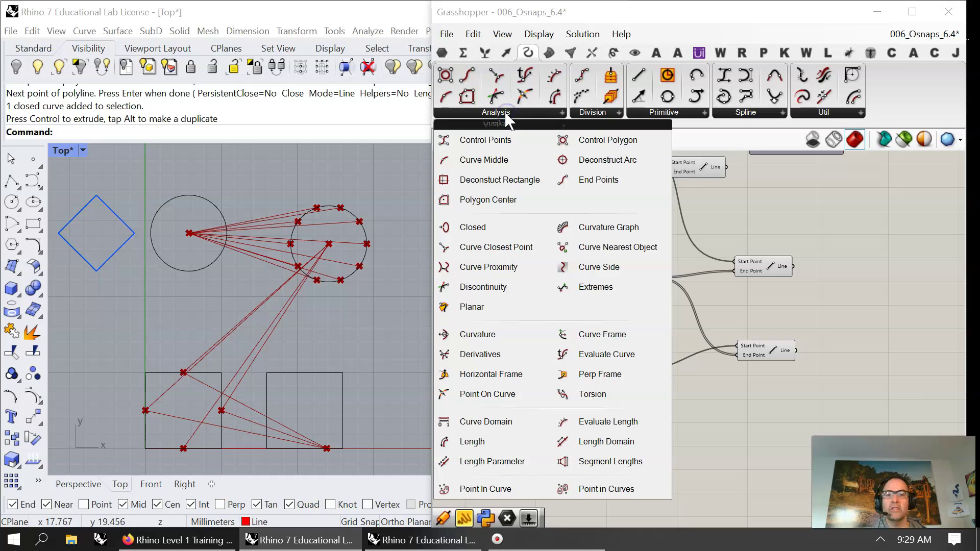
click(598, 180)
click(578, 244)
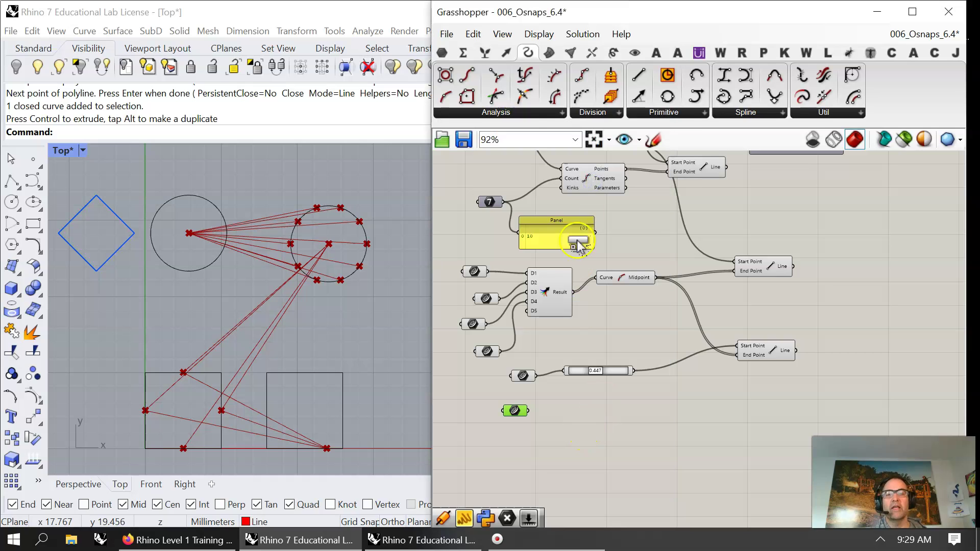
click(525, 113)
click(597, 177)
click(694, 443)
drag(693, 443, 605, 430)
click(515, 410)
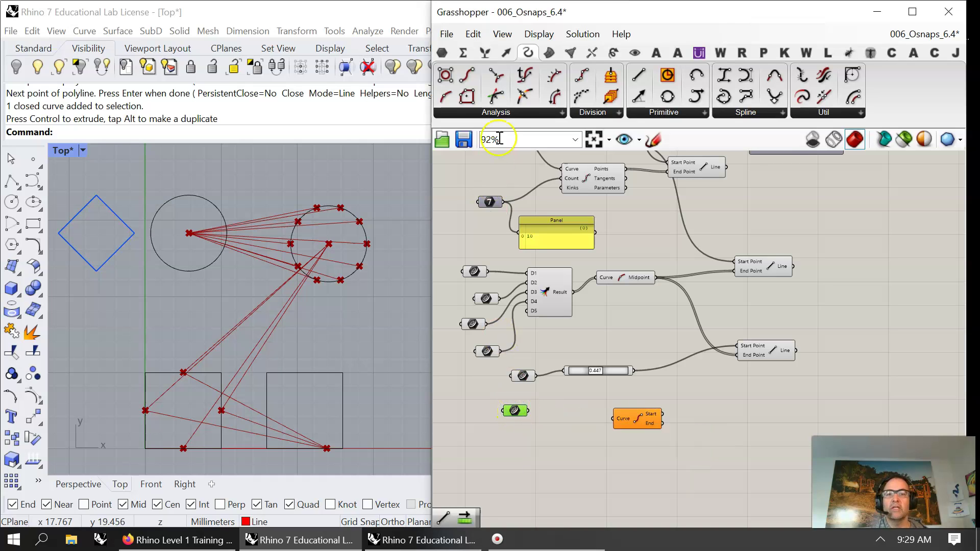
- Feed the diamond's curve through a Control Points component into the lowest Line's End Point, and set Point On Curve to about 0.56
click(504, 115)
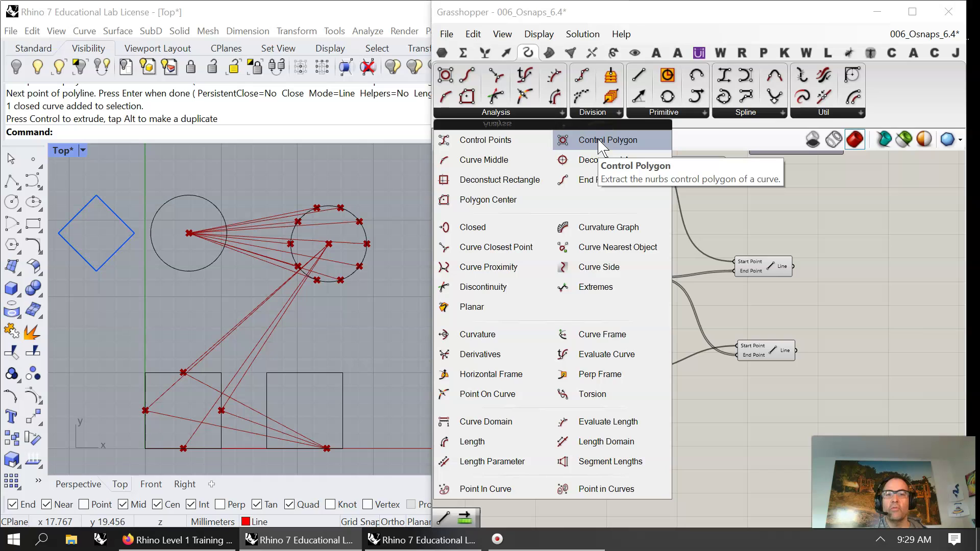
drag(472, 140, 559, 452)
drag(621, 437, 691, 436)
drag(599, 443, 737, 356)
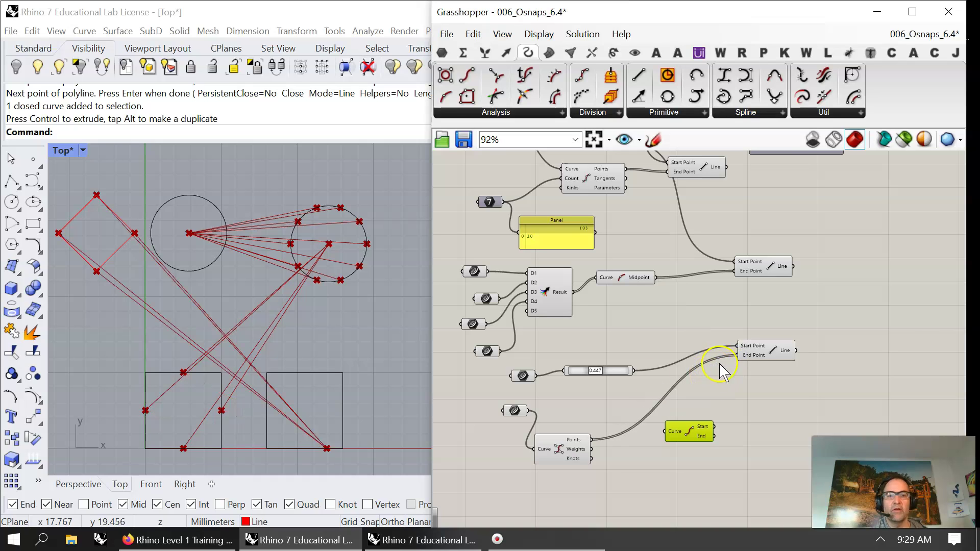
mouse_move(596, 374)
mouse_down()
mouse_move(620, 373)
mouse_move(558, 398)
mouse_move(612, 396)
mouse_move(574, 377)
mouse_move(616, 381)
mouse_move(592, 375)
mouse_move(600, 375)
mouse_up()
- Shift the first Line component away from its inputs and delete the centroid Panel and the Parameter Viewer
right_drag(706, 342, 630, 372)
drag(620, 197, 686, 233)
scroll(660, 229, down, 4)
right_drag(636, 284, 672, 344)
scroll(712, 358, up, 3)
drag(751, 225, 711, 183)
key(Delete)
- Align and evenly distribute the three Line components in a column, and delete the unused End Points component
drag(762, 403, 839, 218)
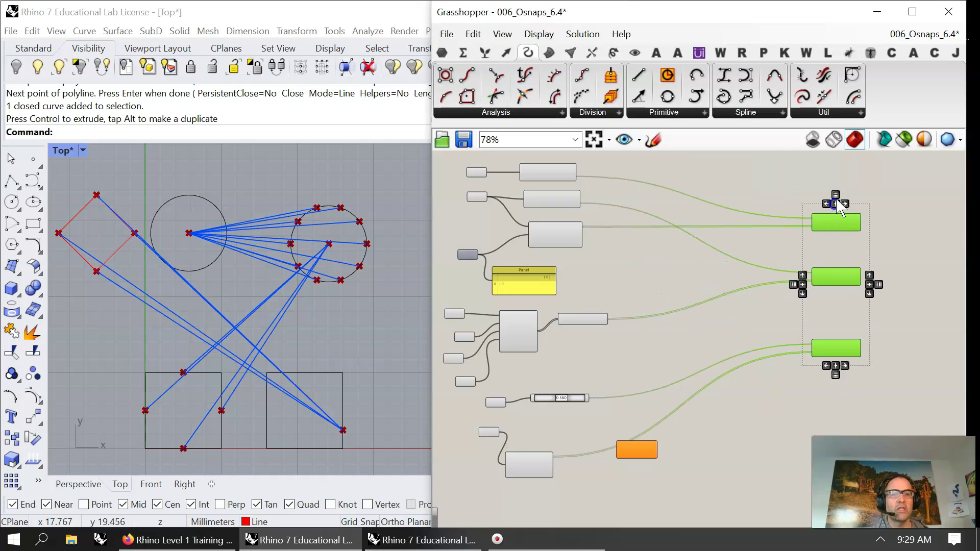
click(784, 393)
click(644, 443)
key(Delete)
- Place Curve Middle beside the second Line's End Point input and shift the Line components closer to the rest of the definition
scroll(583, 479, up, 3)
right_drag(651, 361, 603, 464)
scroll(606, 409, down, 3)
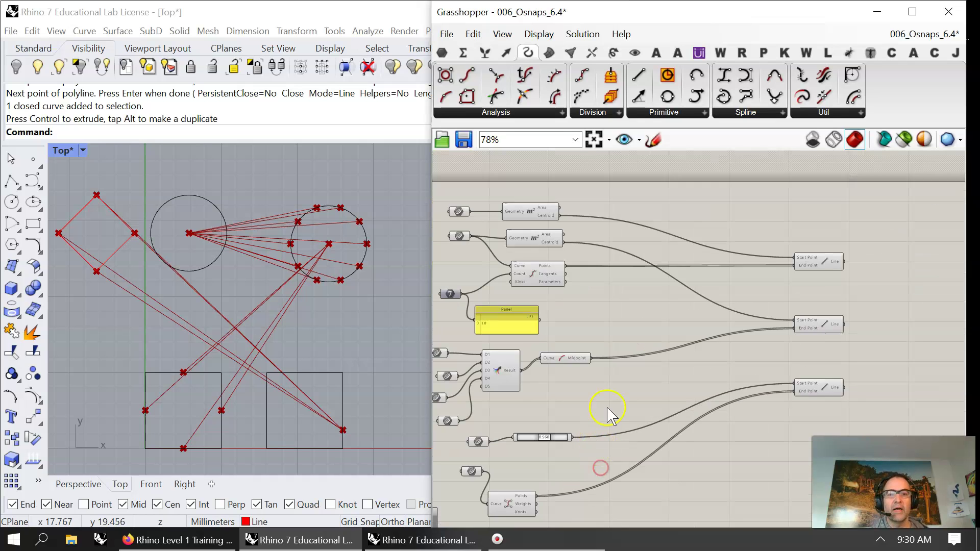
scroll(612, 394, up, 2)
drag(520, 380, 787, 339)
drag(868, 460, 770, 225)
drag(843, 245, 634, 248)
- Move Divide Curve beside the first Line and the right circle's Area component beside the second Line
right_drag(543, 364, 733, 446)
drag(658, 348, 755, 350)
drag(672, 303, 767, 403)
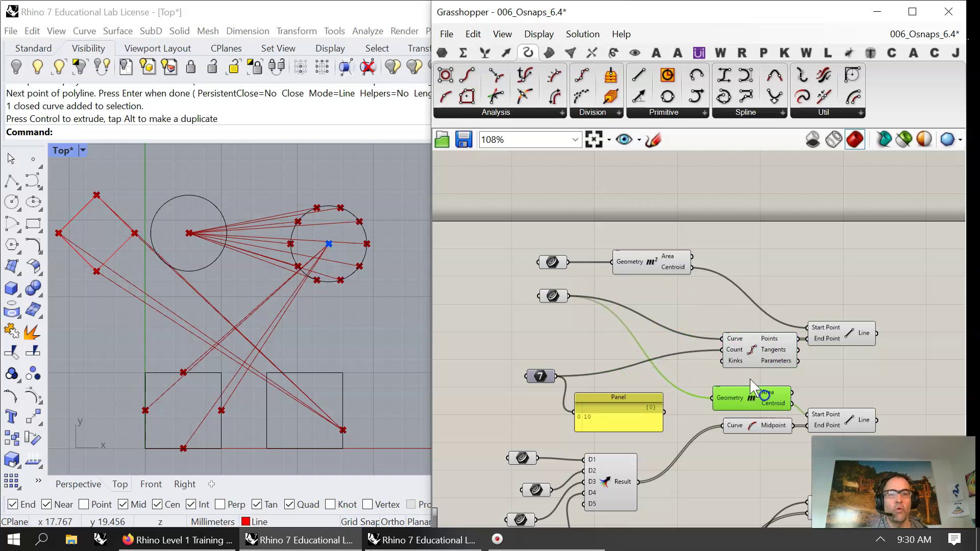
- Move the left circle's Area component above Divide Curve and stack the two circle Curve parameters at the same height as their components
drag(666, 260, 764, 308)
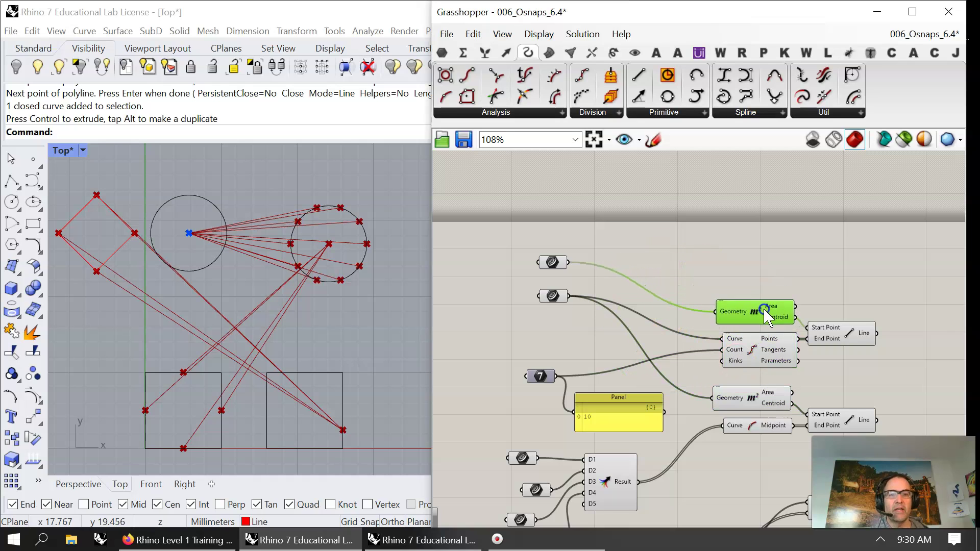
drag(556, 264, 496, 317)
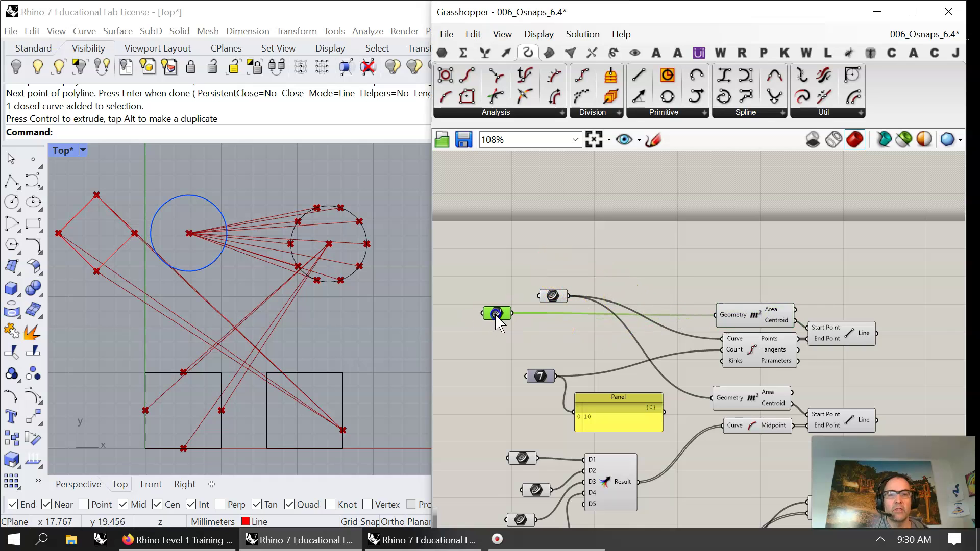
drag(560, 297, 508, 341)
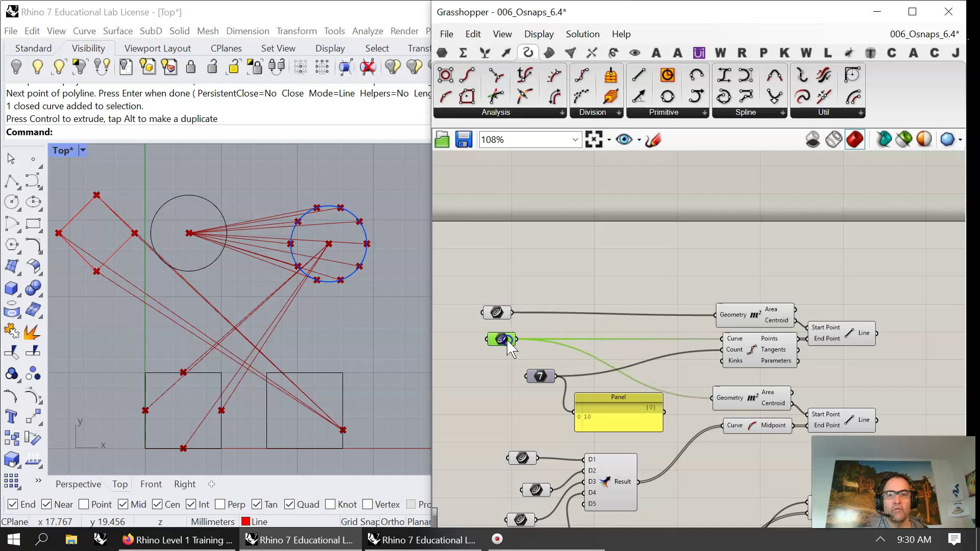
- Place the count parameter with value 7 beside Divide Curve's Count input and delete the yellow Panel
drag(541, 382, 695, 350)
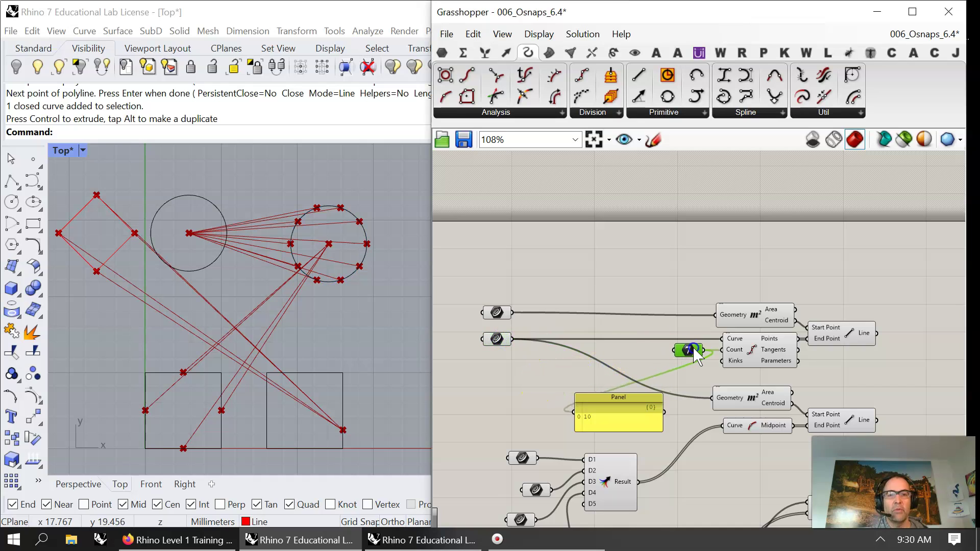
click(618, 408)
key(Delete)
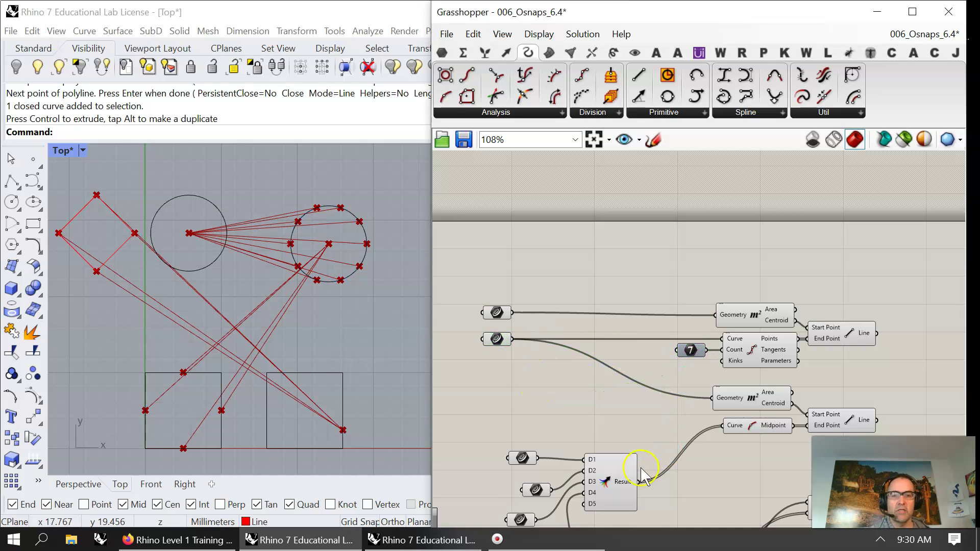
- Move the Merge component beside Curve Middle and stack the left square's four Curve parameters beneath the circle Curve parameters
right_drag(652, 437, 647, 354)
drag(623, 412, 686, 361)
drag(517, 377, 497, 331)
drag(538, 409, 502, 343)
drag(519, 440, 501, 354)
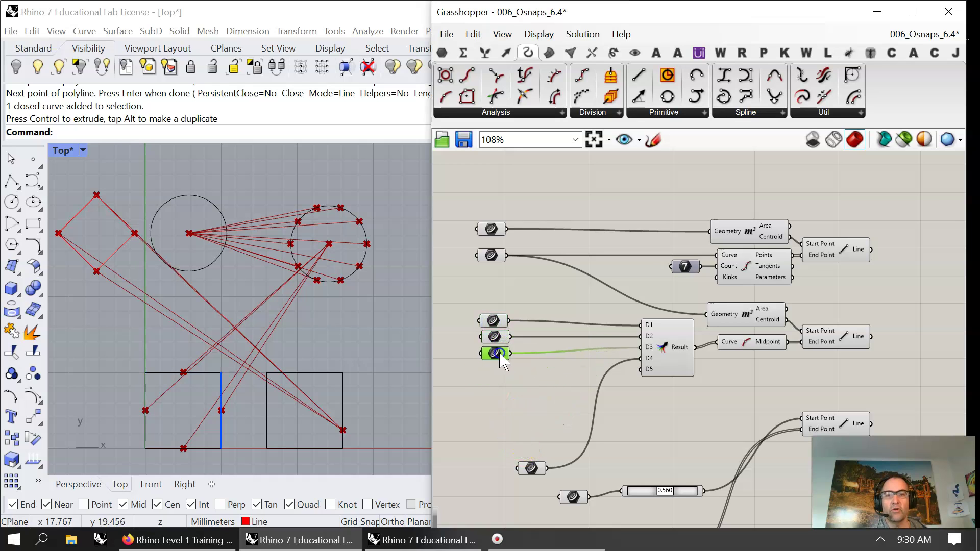
mouse_move(512, 409)
mouse_down()
mouse_move(502, 366)
mouse_move(505, 391)
mouse_up()
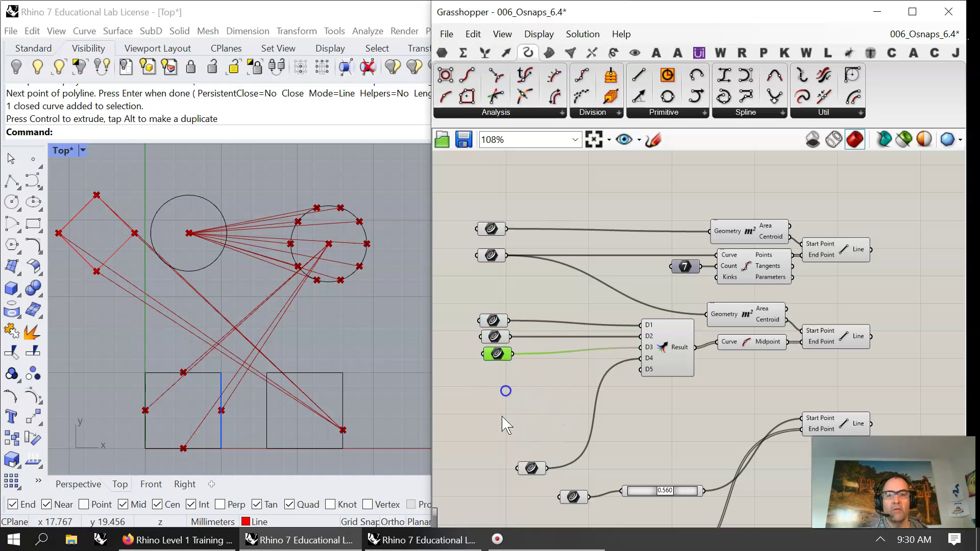
drag(488, 426, 499, 377)
- Align the left square's four Curve parameters in one vertical column and line up the two circle Curve parameters
drag(515, 418, 472, 302)
click(495, 304)
click(494, 295)
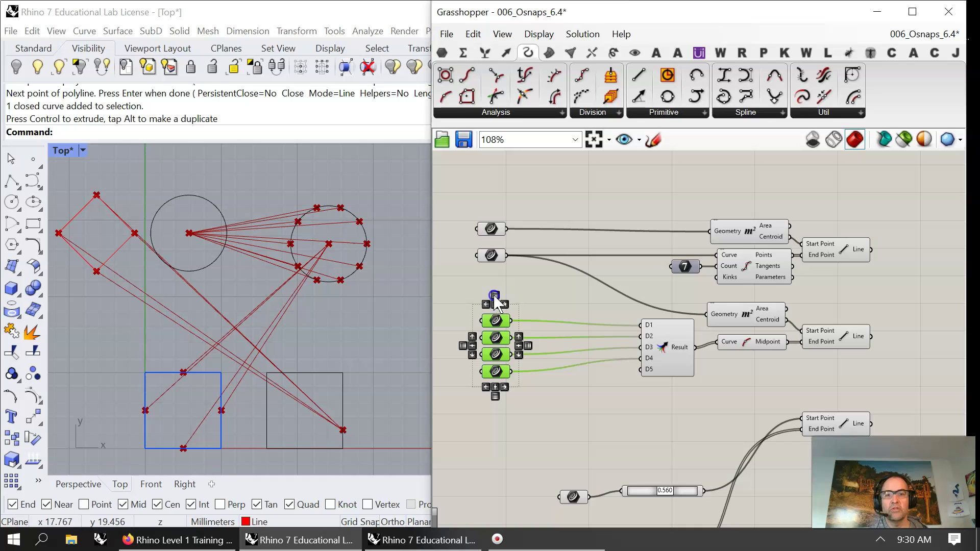
drag(514, 278, 480, 199)
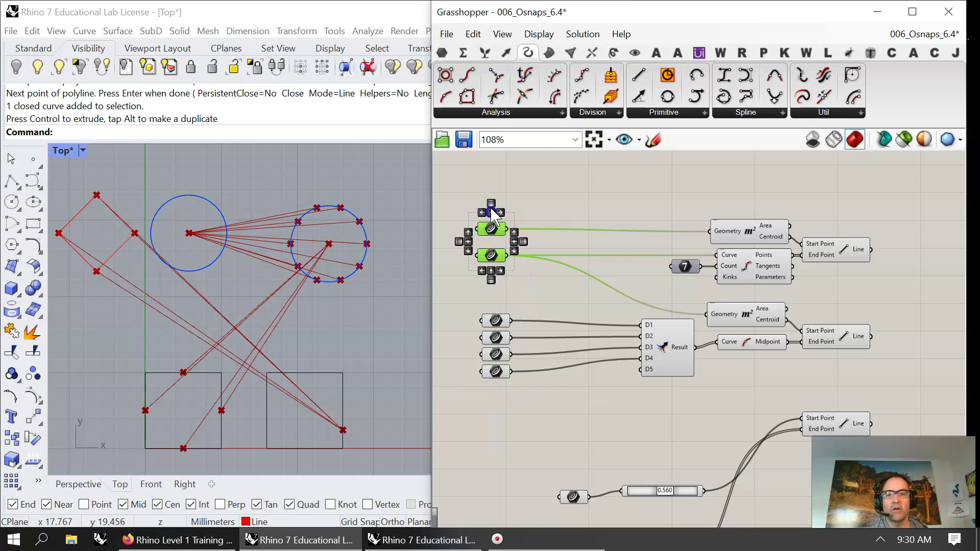
- Move Point On Curve and the right square's Curve parameter level with the third Line's Start Point, setting the curve position to 0.464
drag(645, 497, 618, 428)
drag(548, 477, 492, 412)
drag(574, 497, 505, 420)
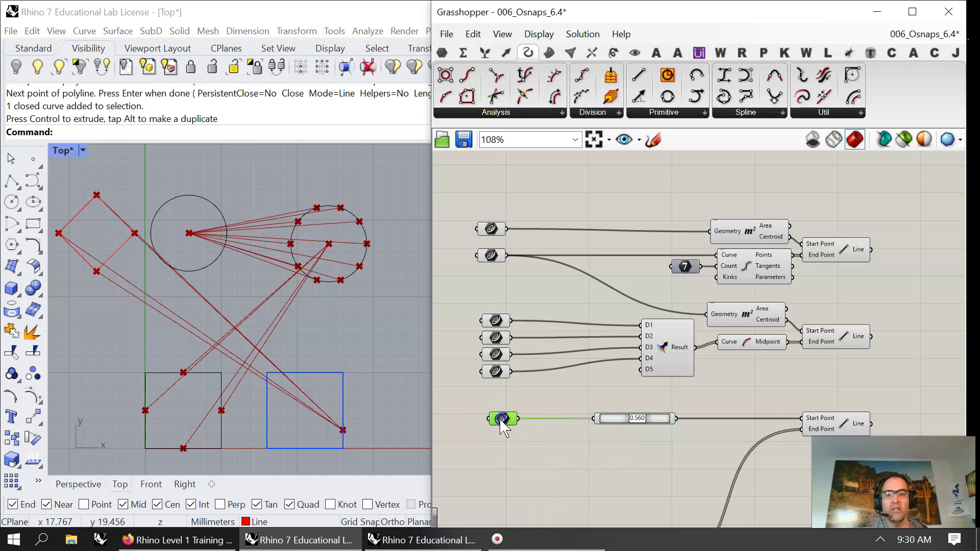
drag(616, 427, 564, 433)
- Place Control Points beside the third Line's End Point input and bring the diamond's Curve parameter into the column of input curves
right_drag(667, 495, 681, 396)
drag(669, 492, 758, 373)
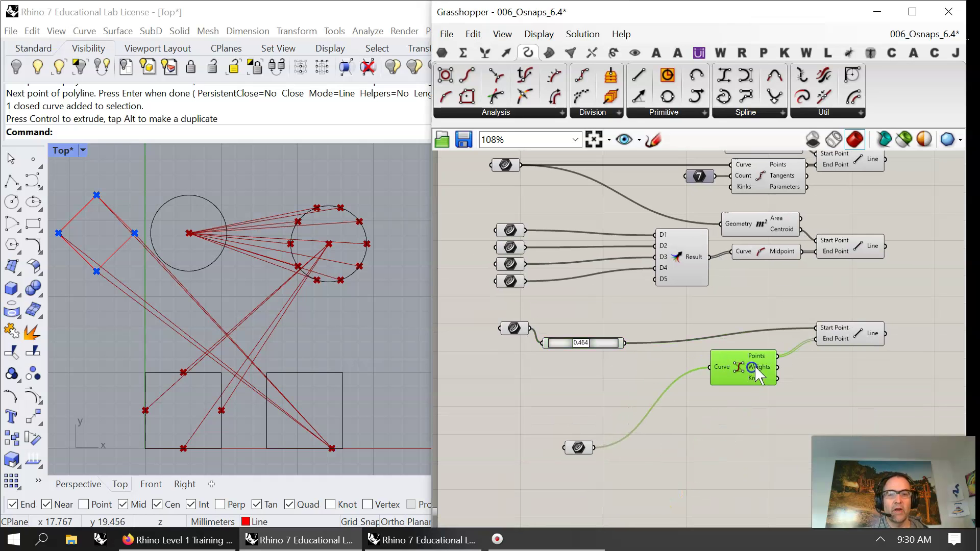
drag(589, 455, 496, 329)
scroll(503, 376, down, 3)
drag(511, 414, 467, 217)
click(517, 418)
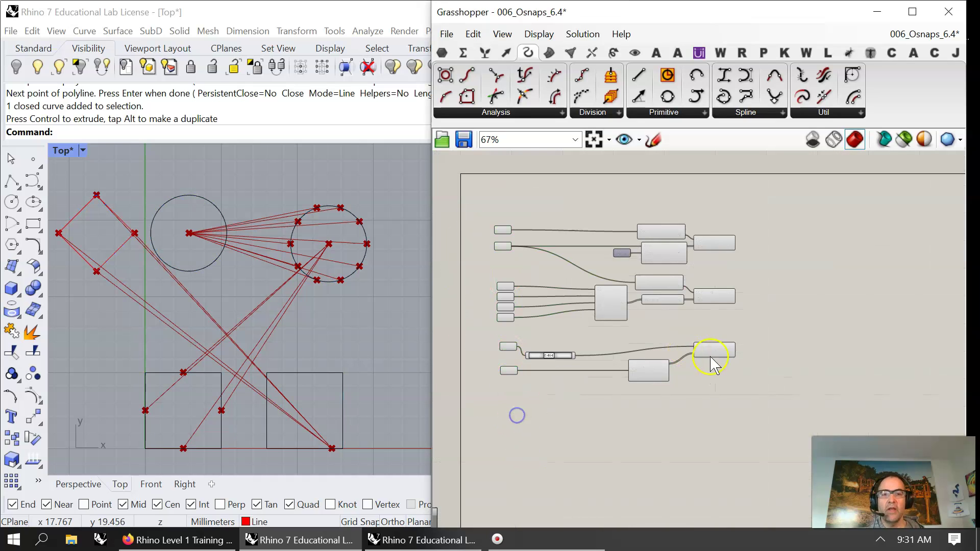
- Save the tidied Grasshopper definition under its existing file name
scroll(659, 331, up, 3)
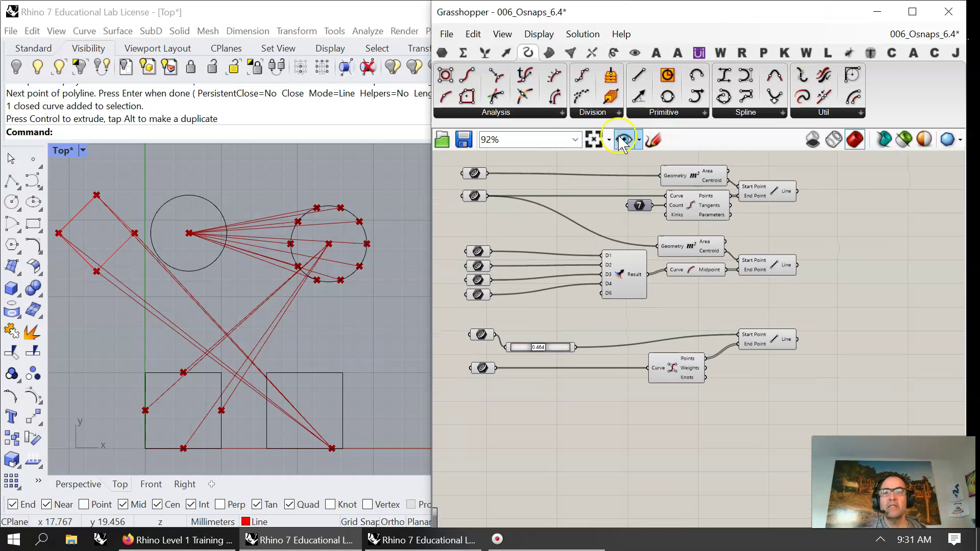
click(447, 34)
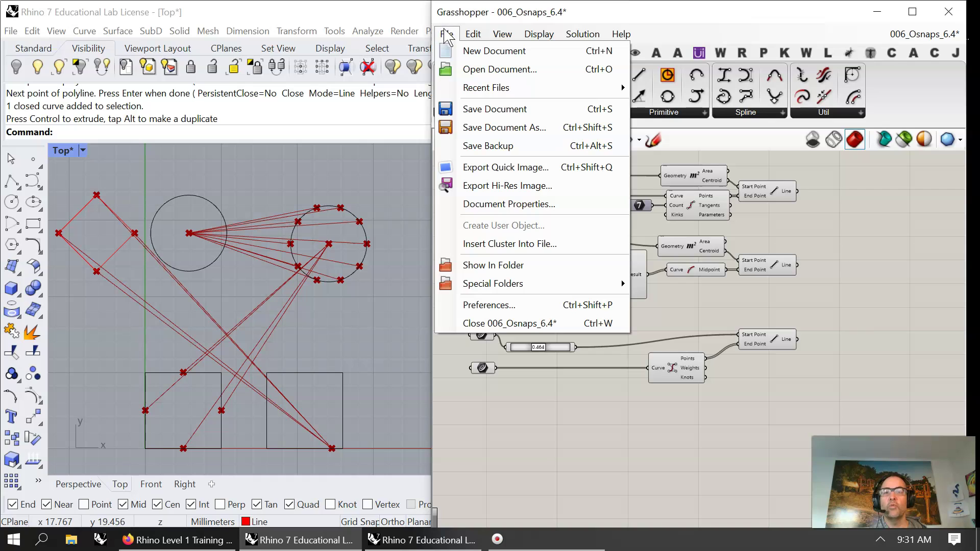
click(498, 108)
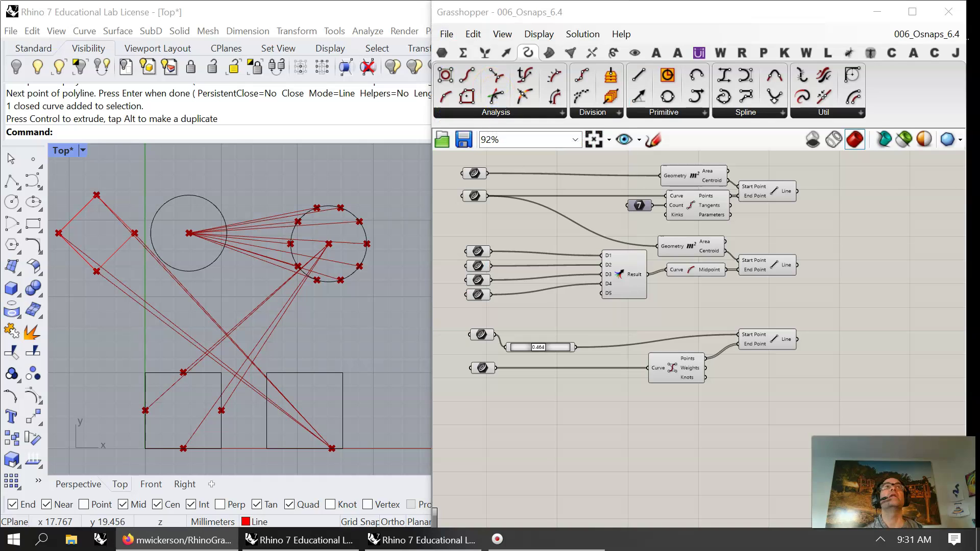
- Switch to the Firefox browser and look through the repository list of the GitHub account that owns RhinoGrasshopperPython
click(176, 540)
drag(790, 56, 792, 11)
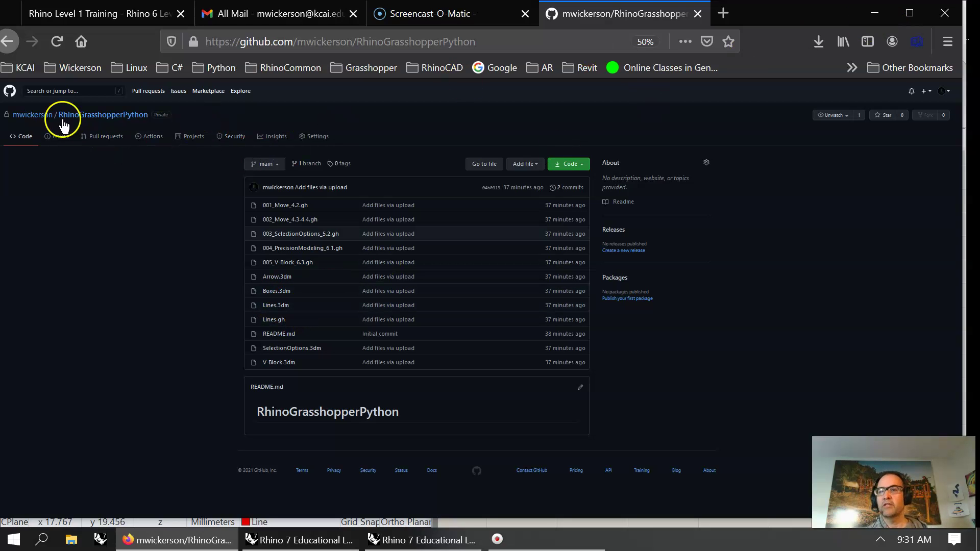
click(31, 114)
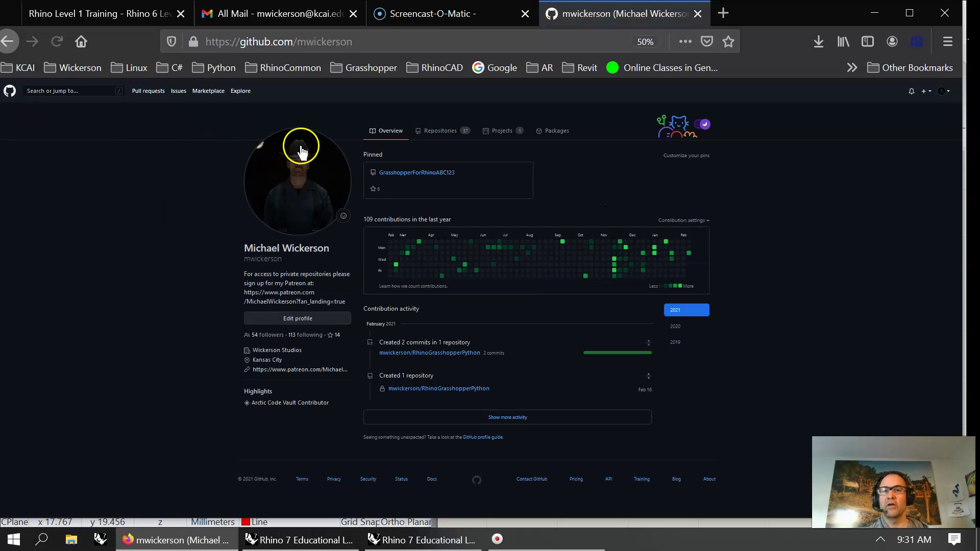
click(431, 132)
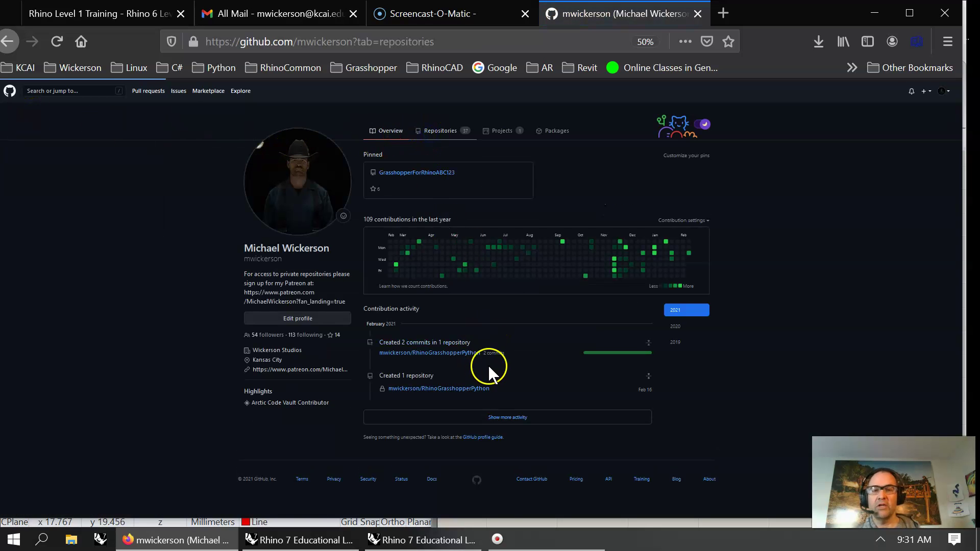
scroll(464, 357, down, 1)
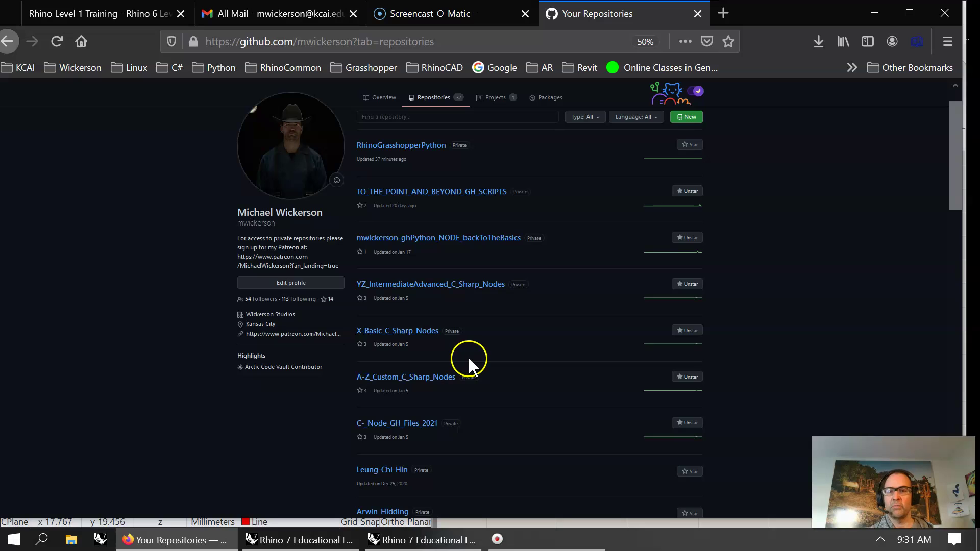
scroll(468, 357, up, 1)
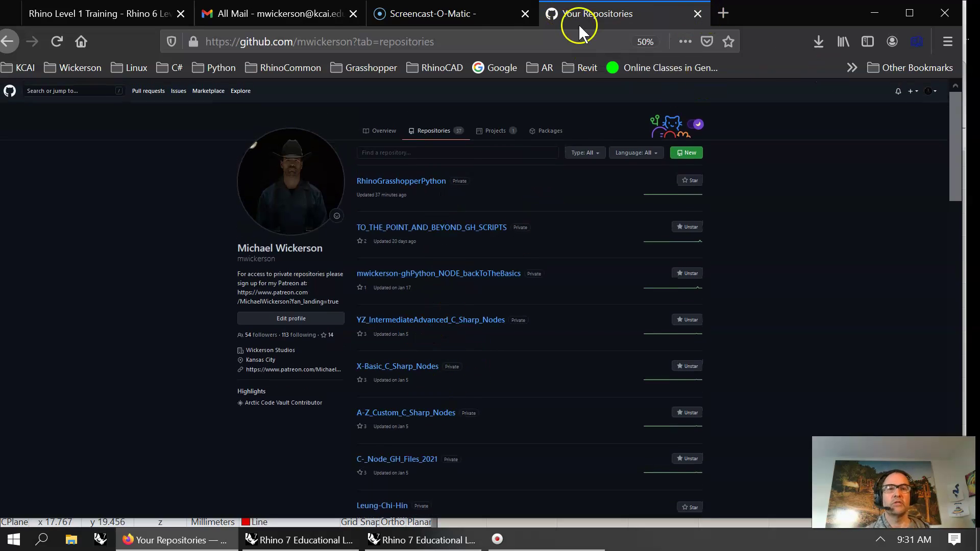
- Return to the Rhino Level 1 Training PDF and read Exercise 6-6 Use SmartTrack
click(163, 16)
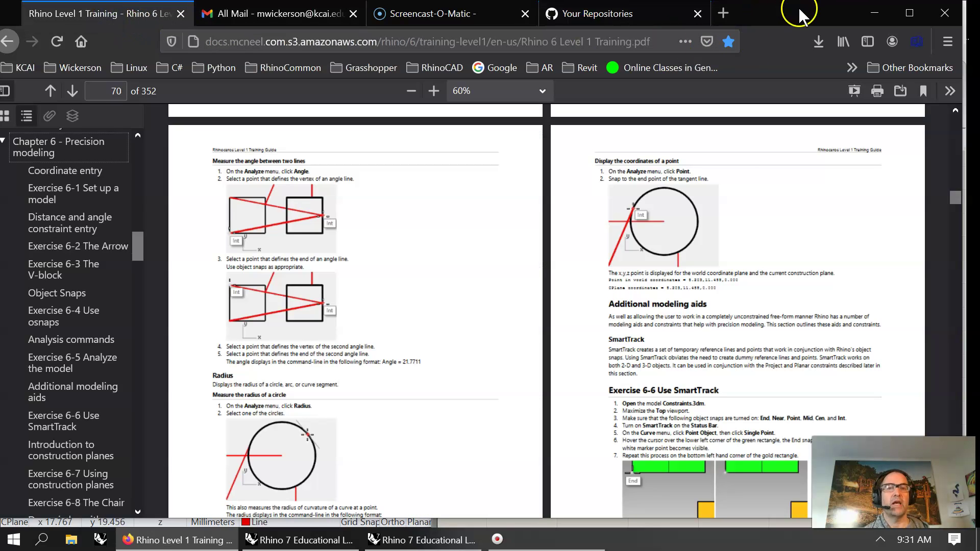
scroll(632, 352, down, 5)
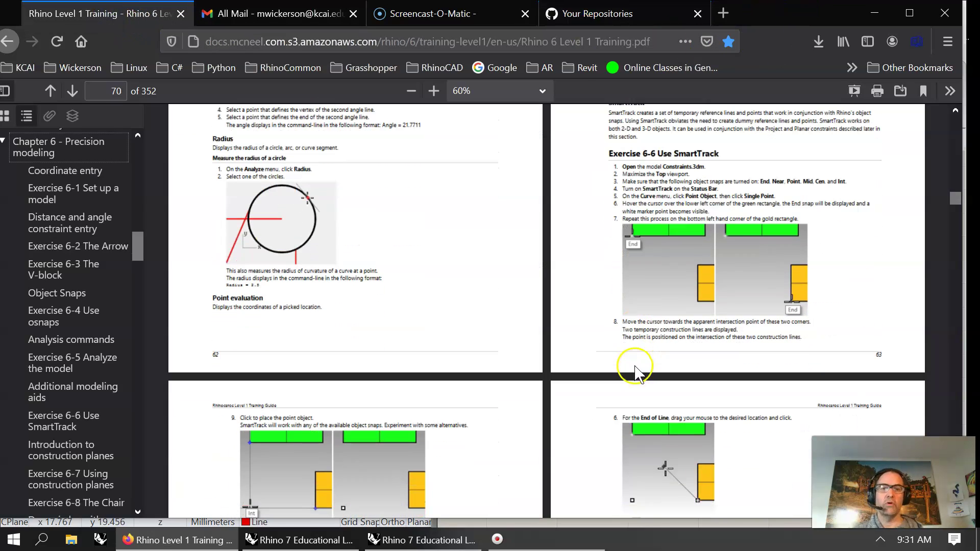